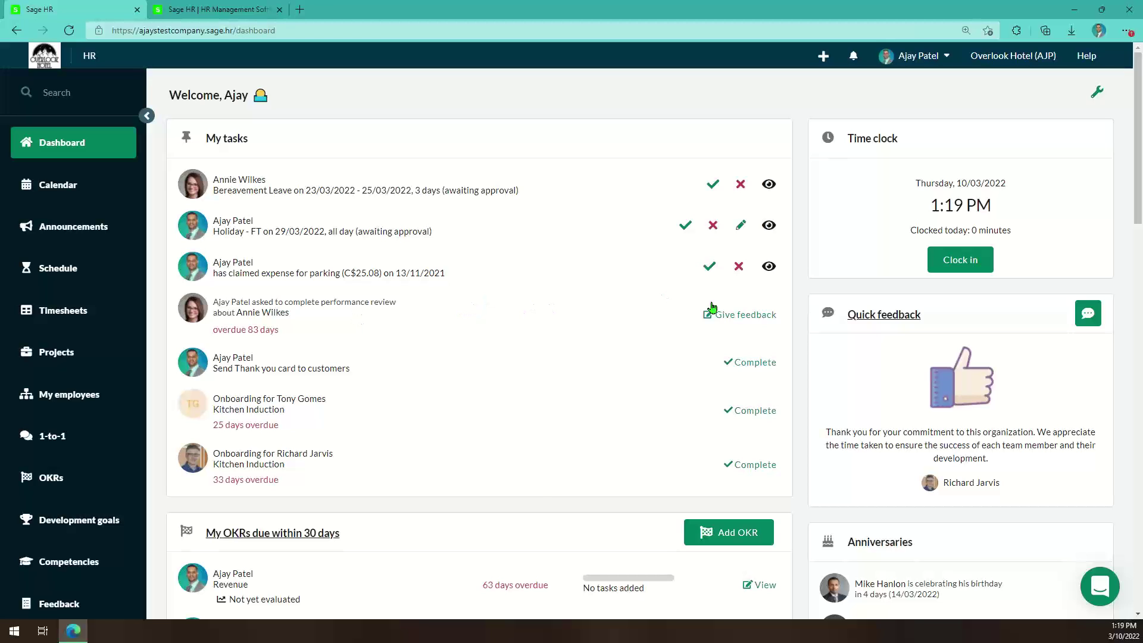
- Approve the pending parking expense claim in the dashboard's task list
left_click(715, 264)
left_click(693, 205)
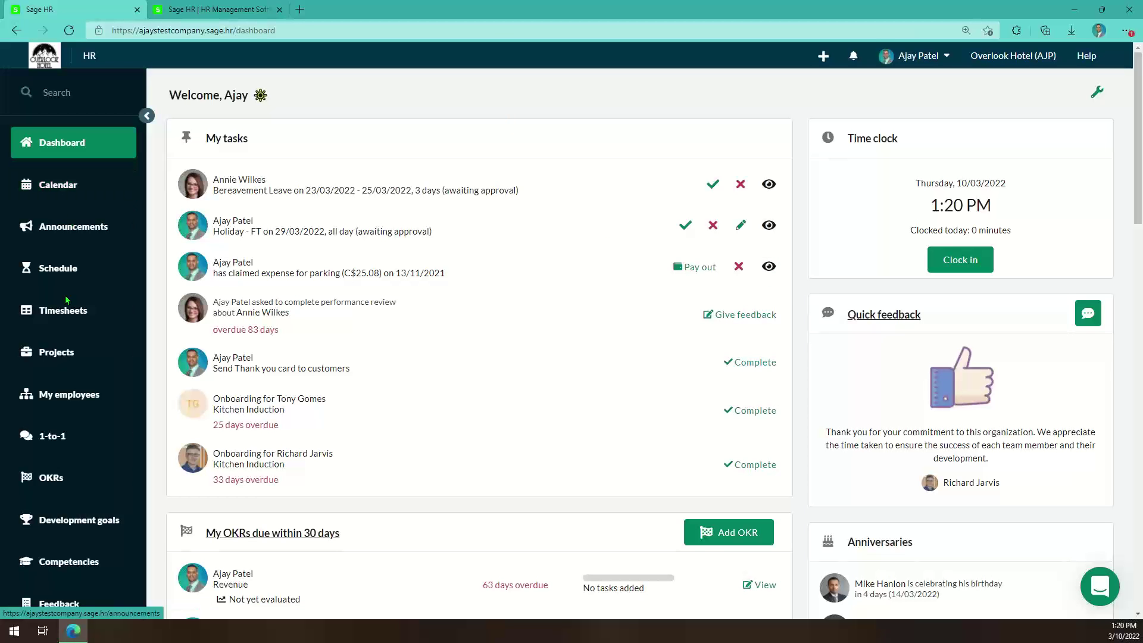
- Look over the dashboard's sections and clock in with the time clock
scroll(65, 300, "down", 3)
scroll(66, 301, "down", 3)
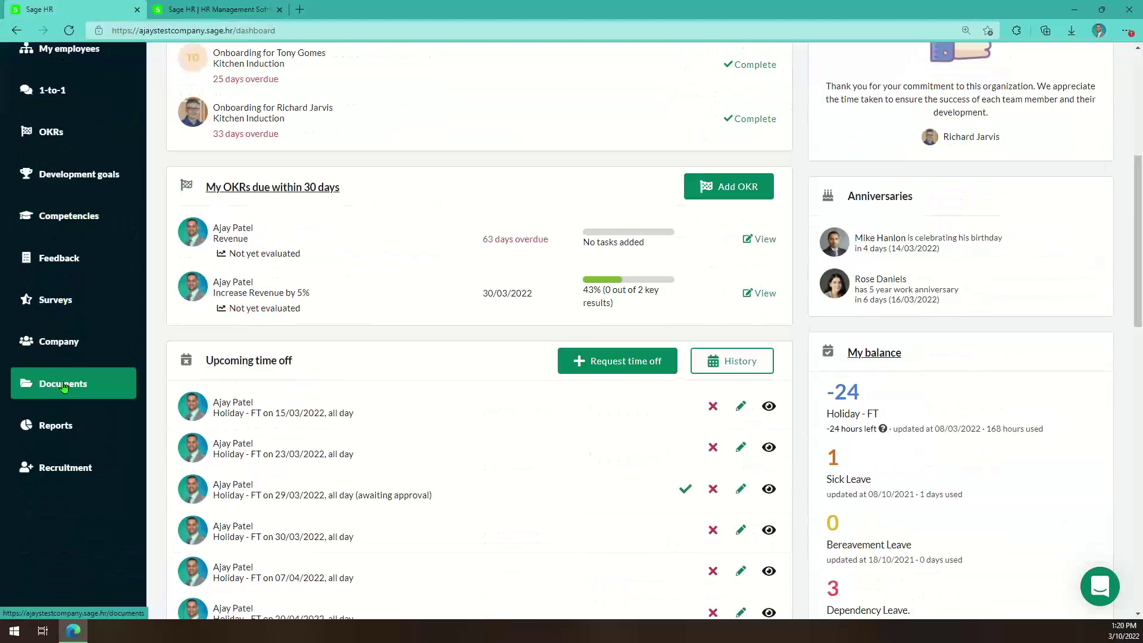
scroll(66, 381, "up", 6)
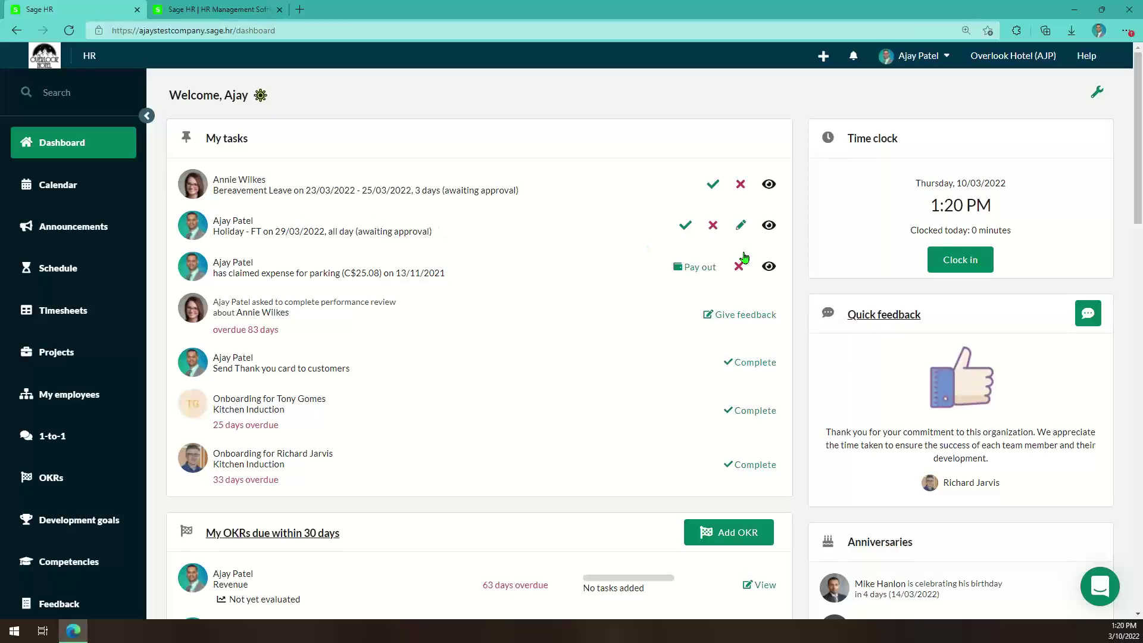
left_click(946, 267)
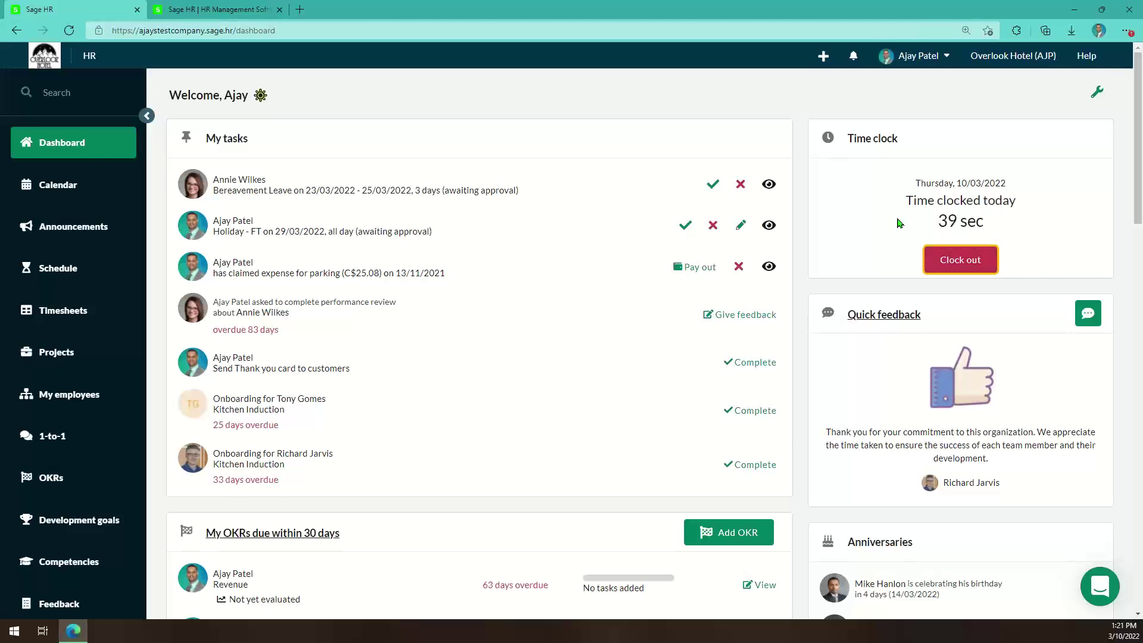
- Review the dashboard's anniversaries, upcoming time off, team calendar and personal leave balances, including Holiday - FT and Sick Leave
scroll(900, 223, "down", 6)
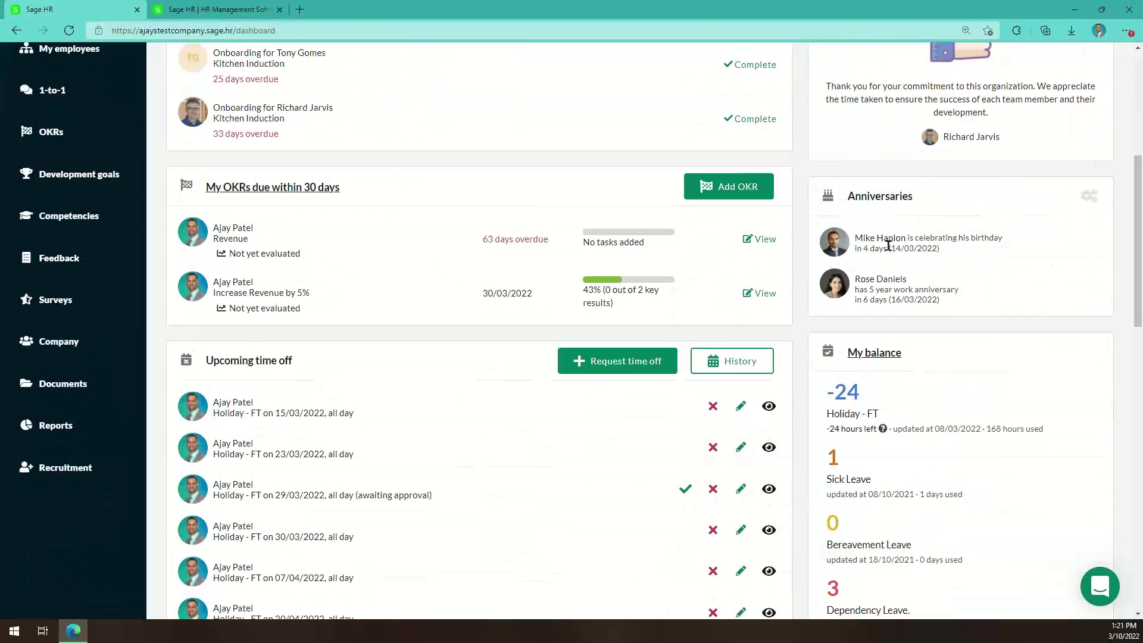
scroll(888, 246, "down", 3)
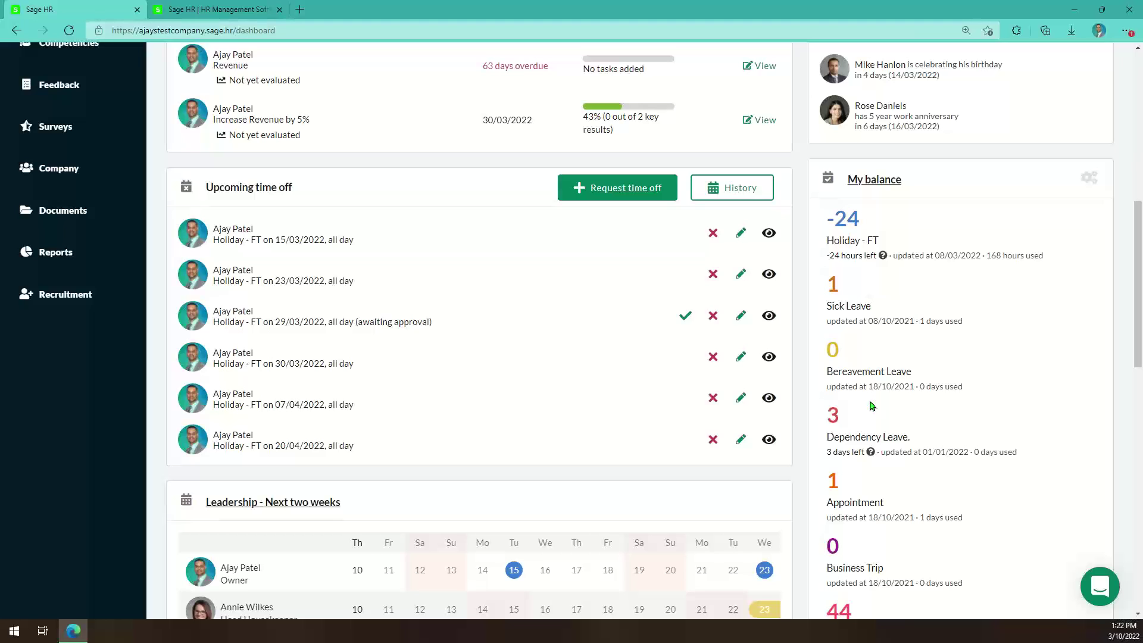
scroll(979, 345, "down", 2)
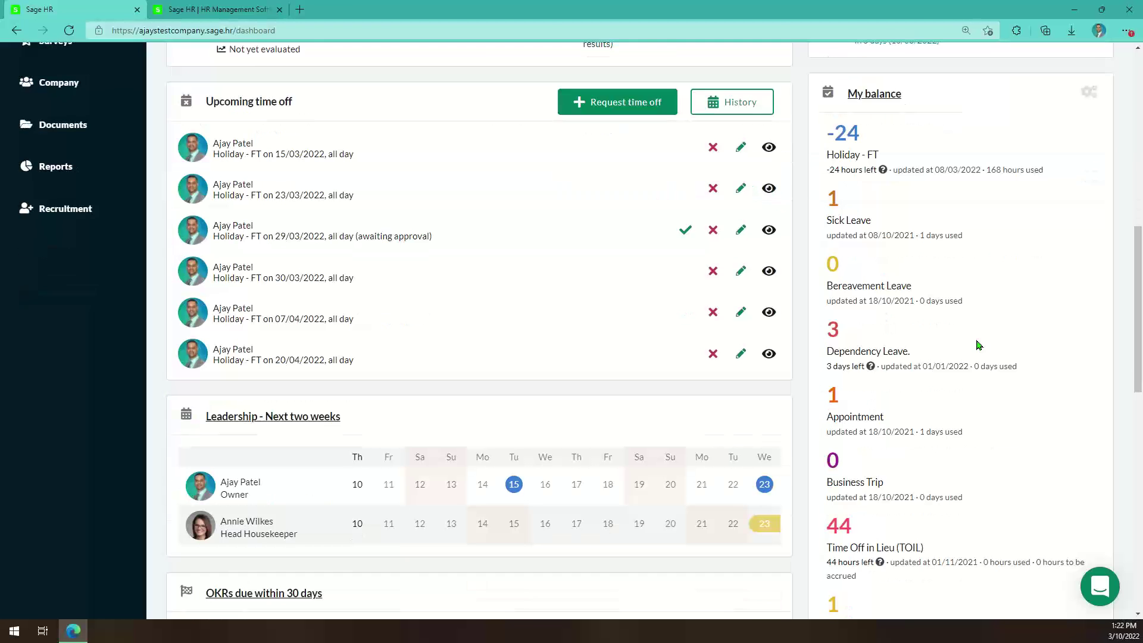
triple_click(886, 156)
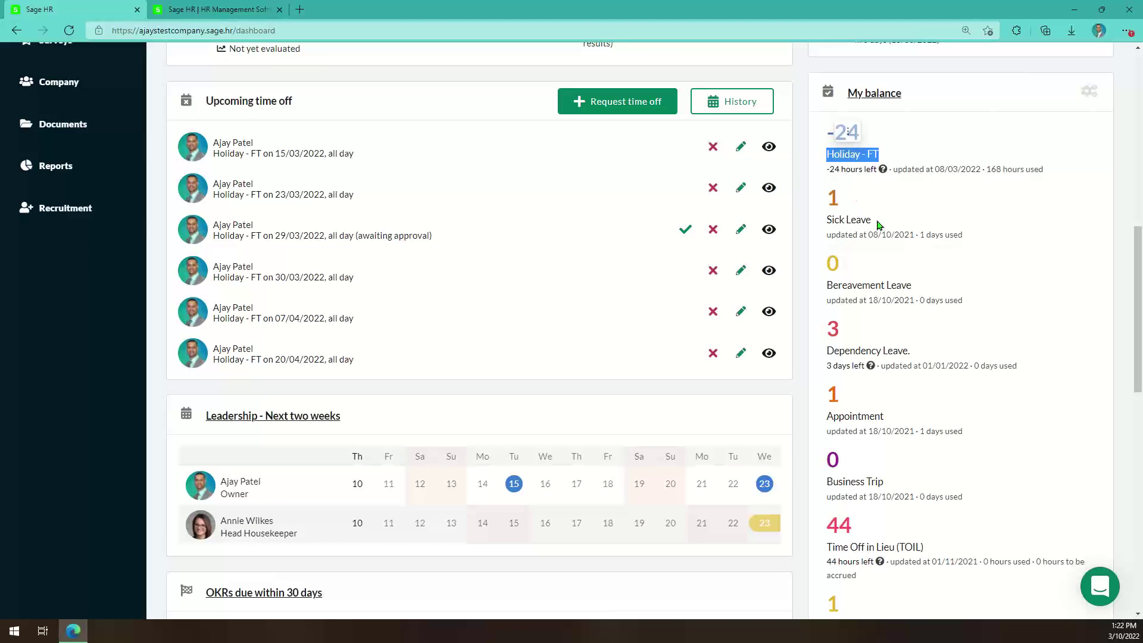
left_click_drag(878, 225, 846, 222)
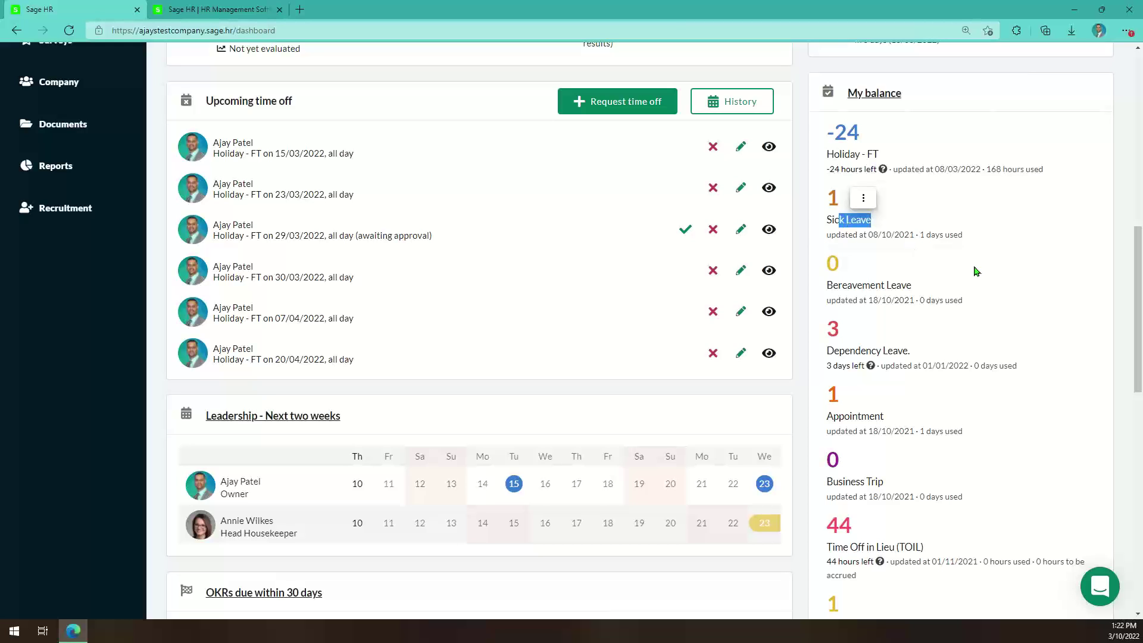
scroll(535, 272, "up", 1)
scroll(535, 272, "up", 10)
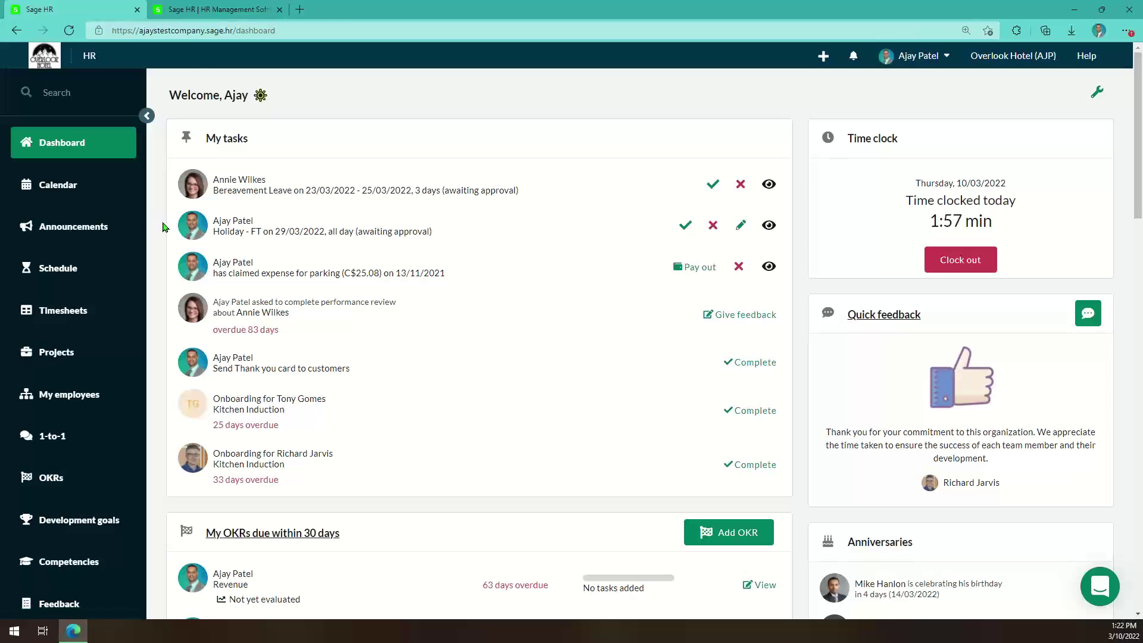
- Search for the Head Housekeeper by first name and open that employee's profile
left_click(66, 96)
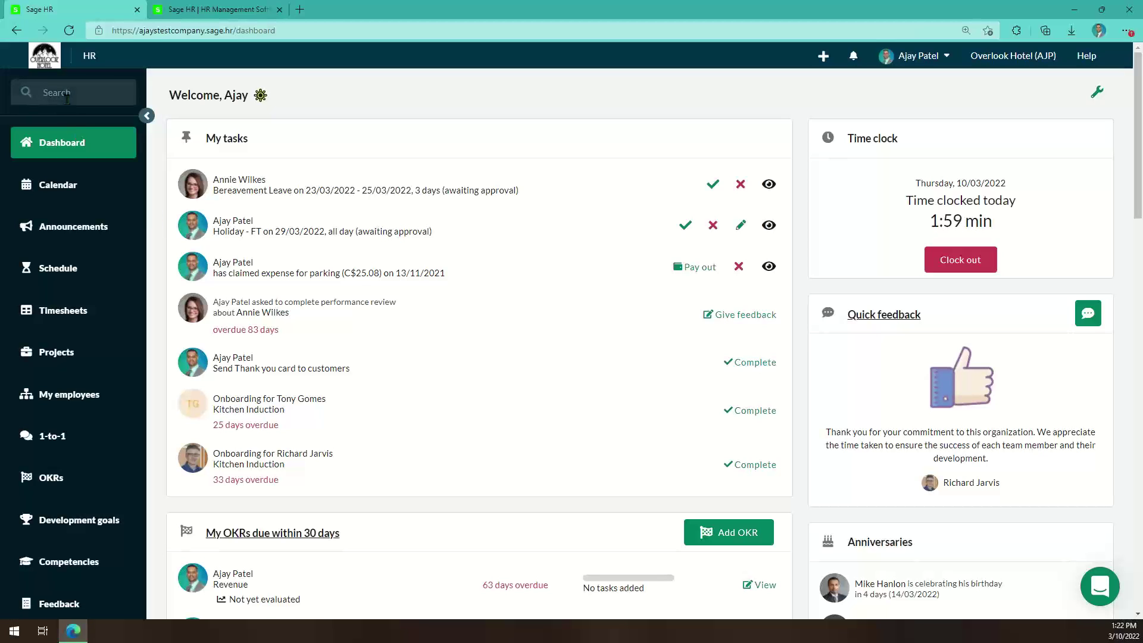
type("annie")
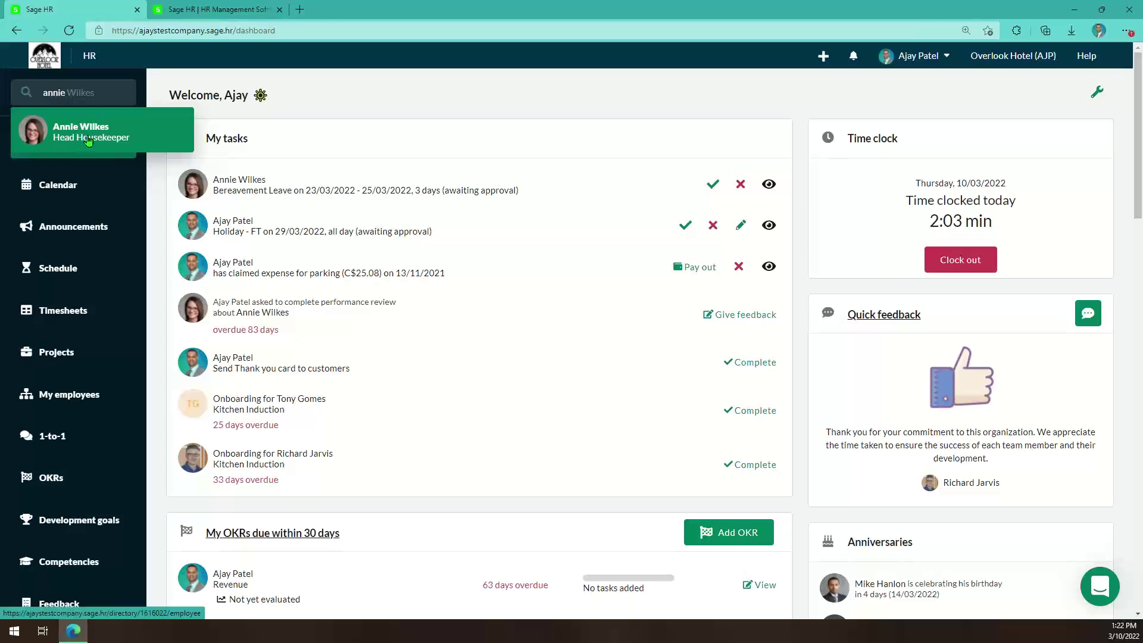
left_click(88, 139)
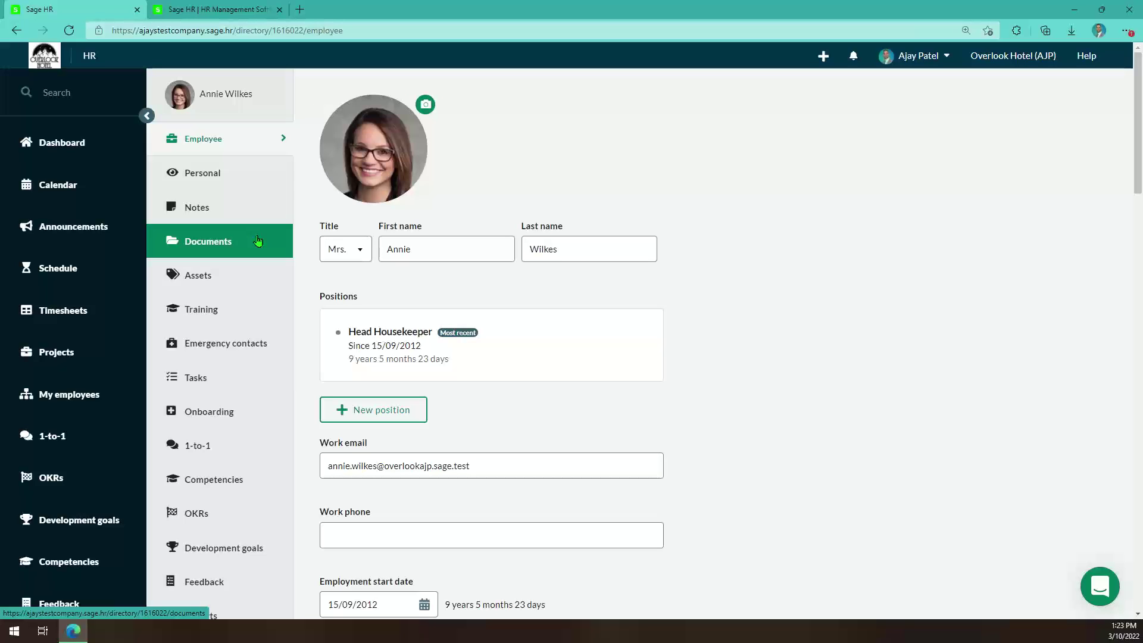
- Examine the employee's documents, expanding the Documents from templates and Company Policies categories
left_click(257, 240)
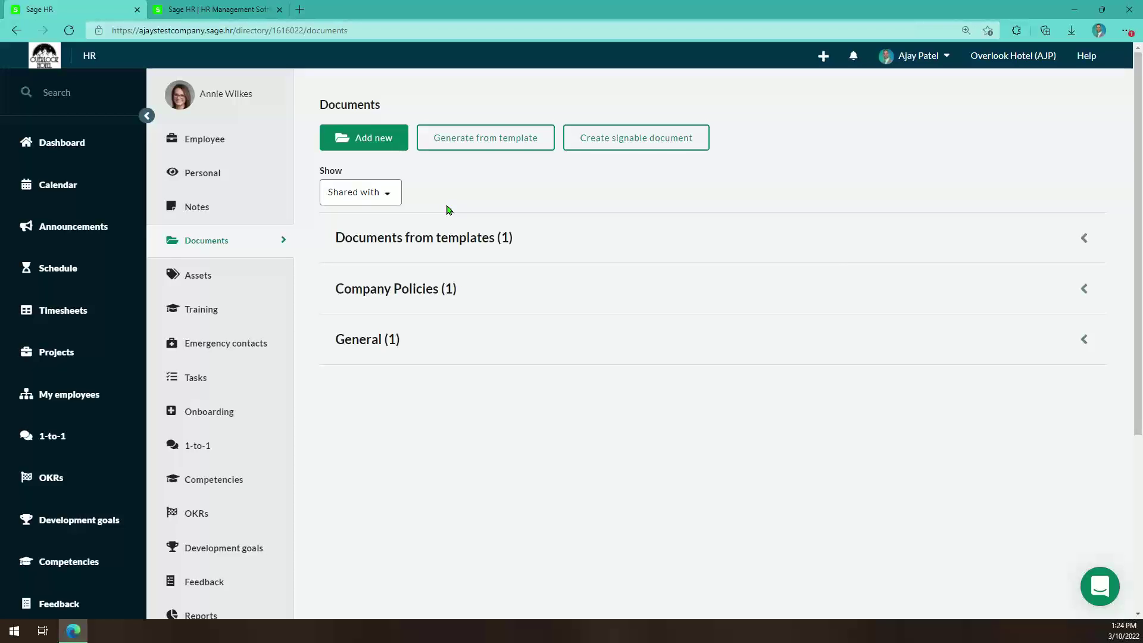
left_click(448, 250)
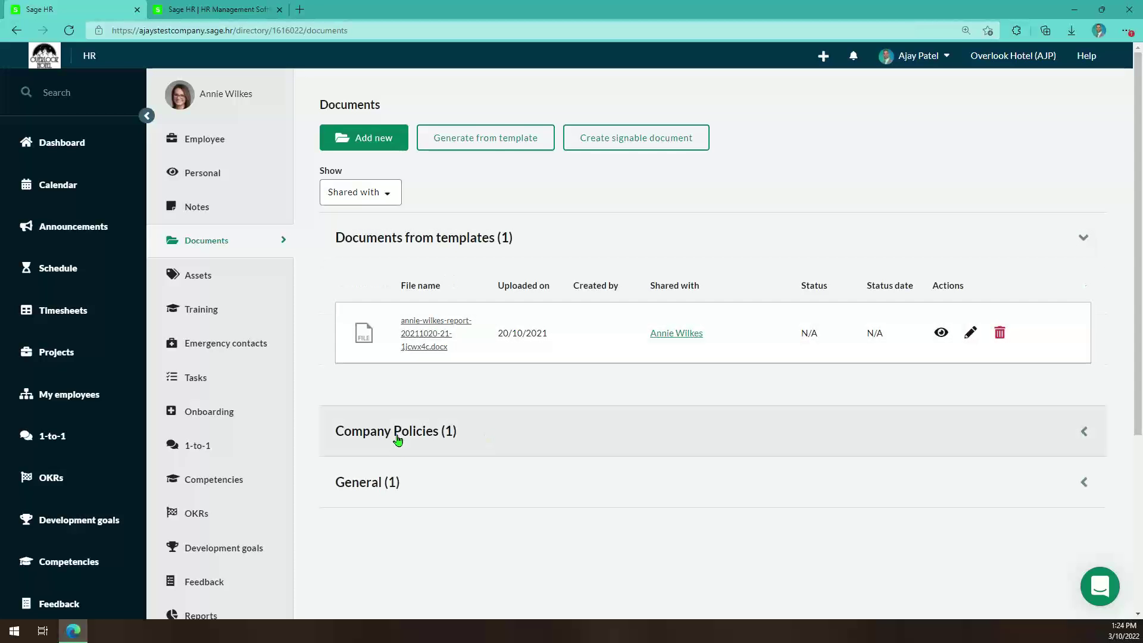
left_click(398, 441)
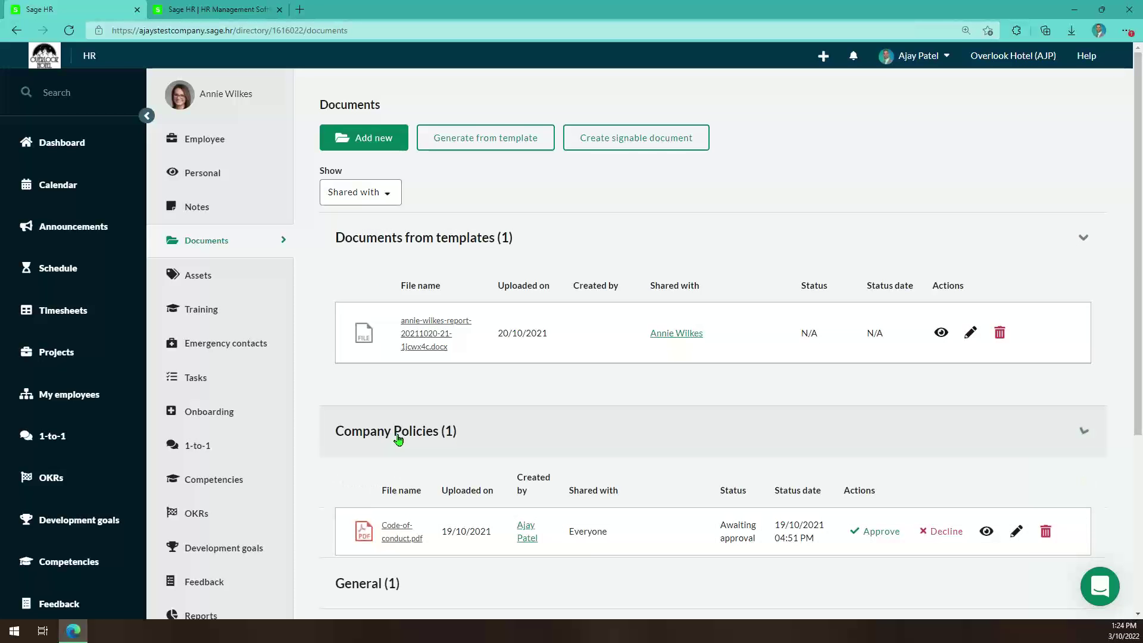
scroll(706, 322, "down", 3)
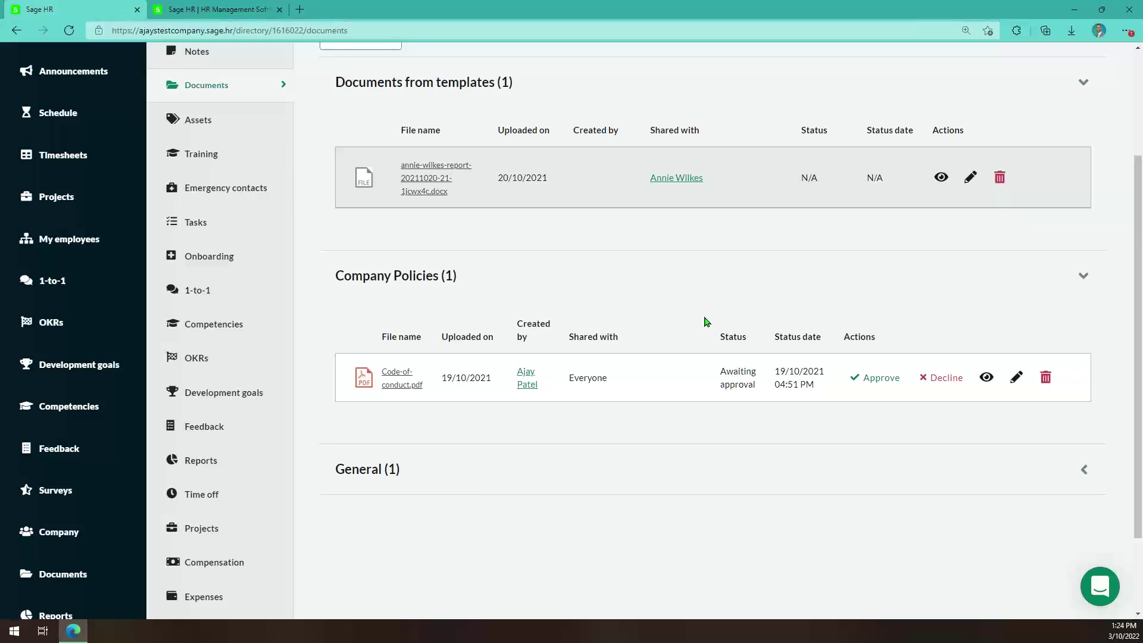
scroll(706, 322, "down", 1)
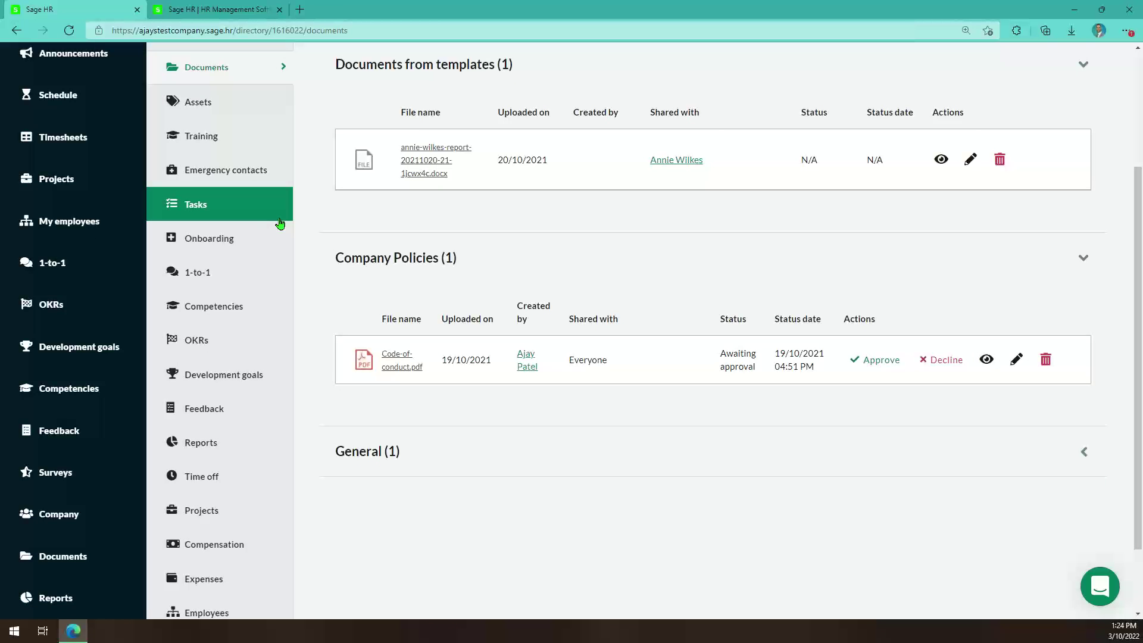
- View the Notes section of the employee's profile
scroll(226, 154, "up", 2)
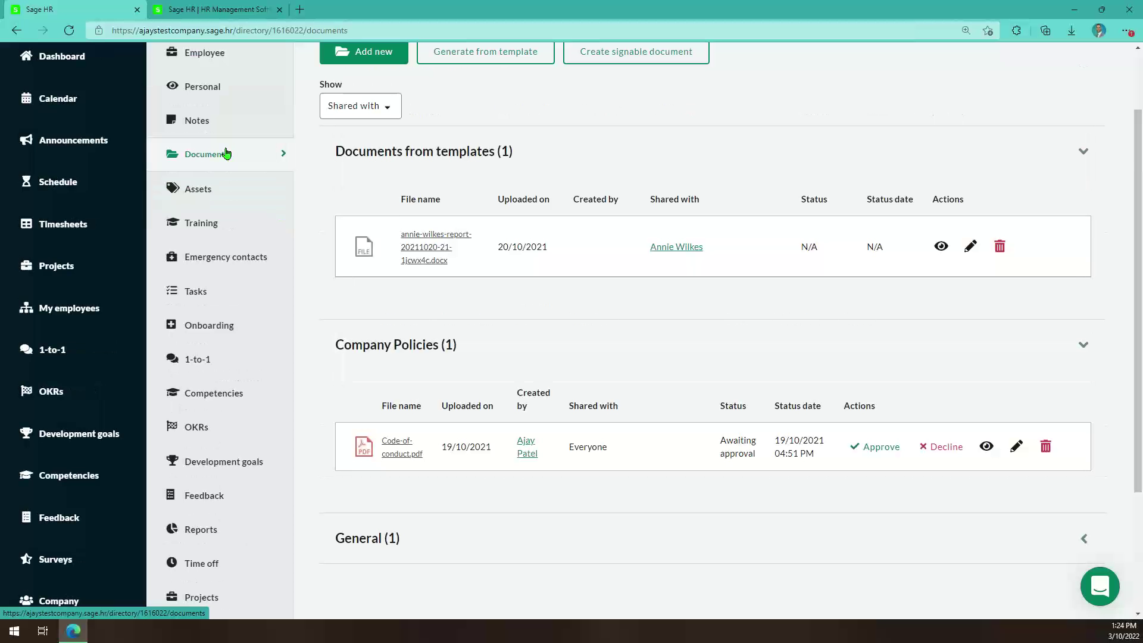
left_click(200, 129)
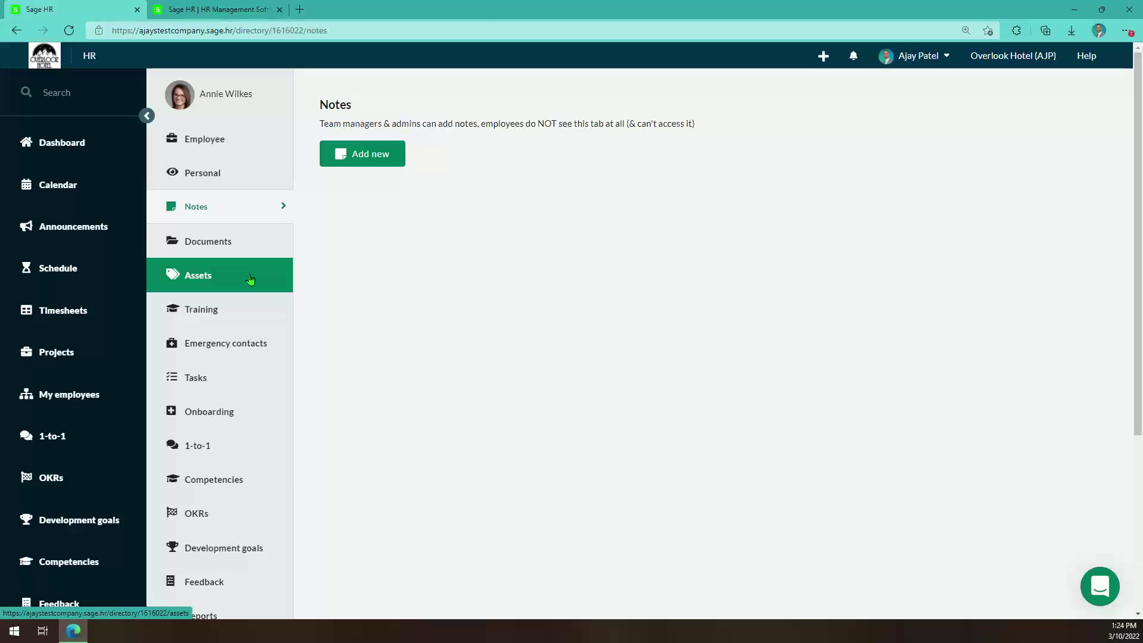
- Review the employee's training, including the upcoming Online Security Policy item and the First Aid Course event
left_click(205, 332)
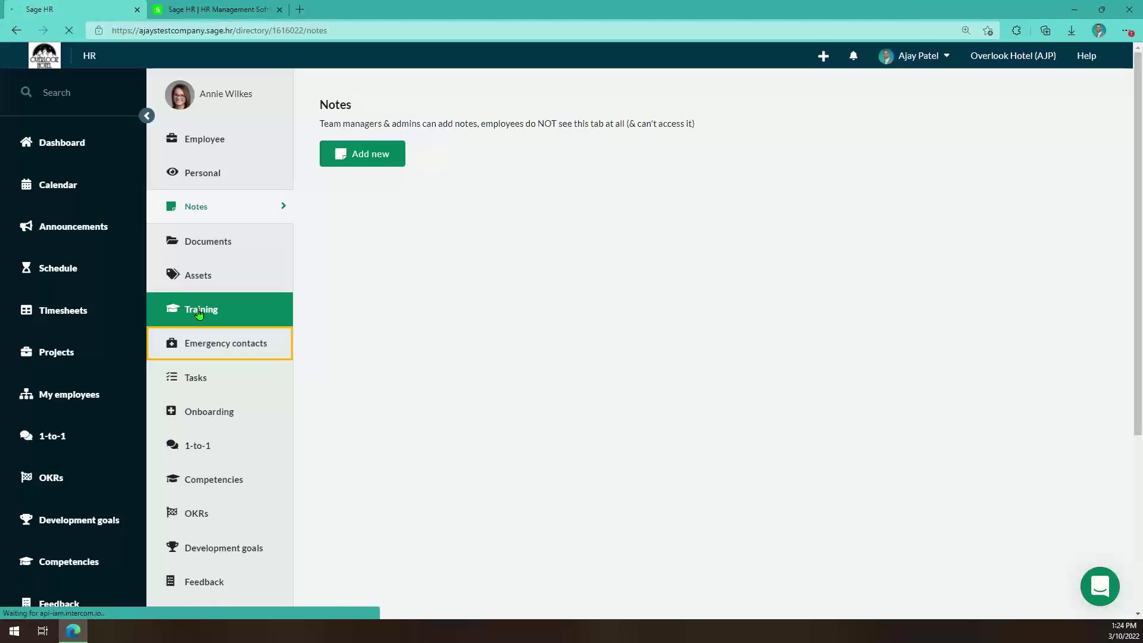
left_click(203, 315)
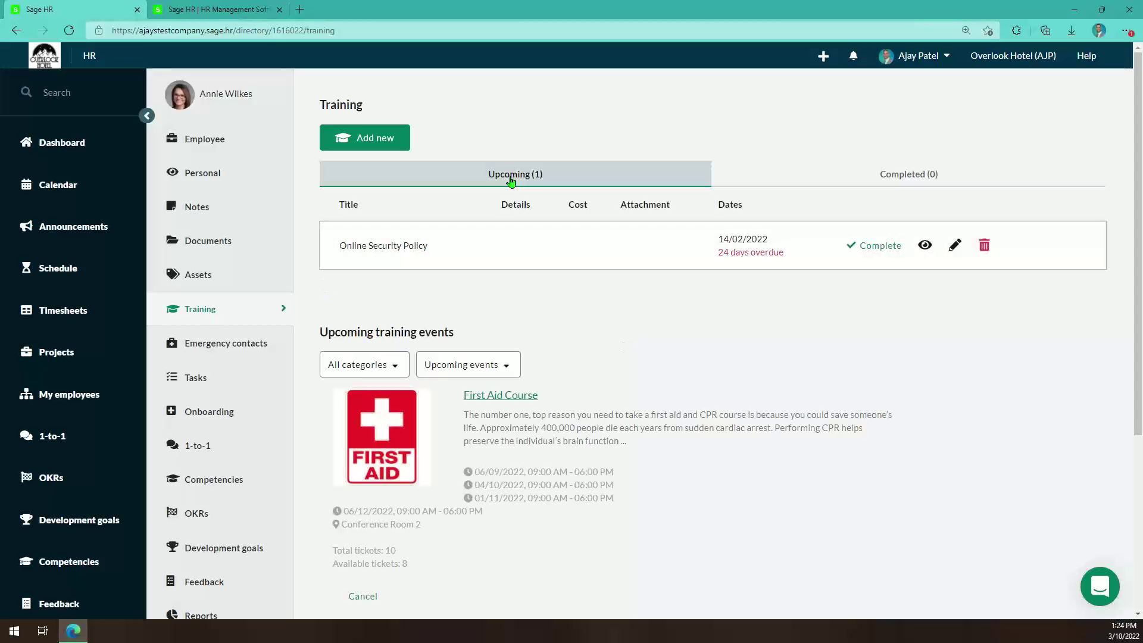
left_click_drag(362, 246, 402, 246)
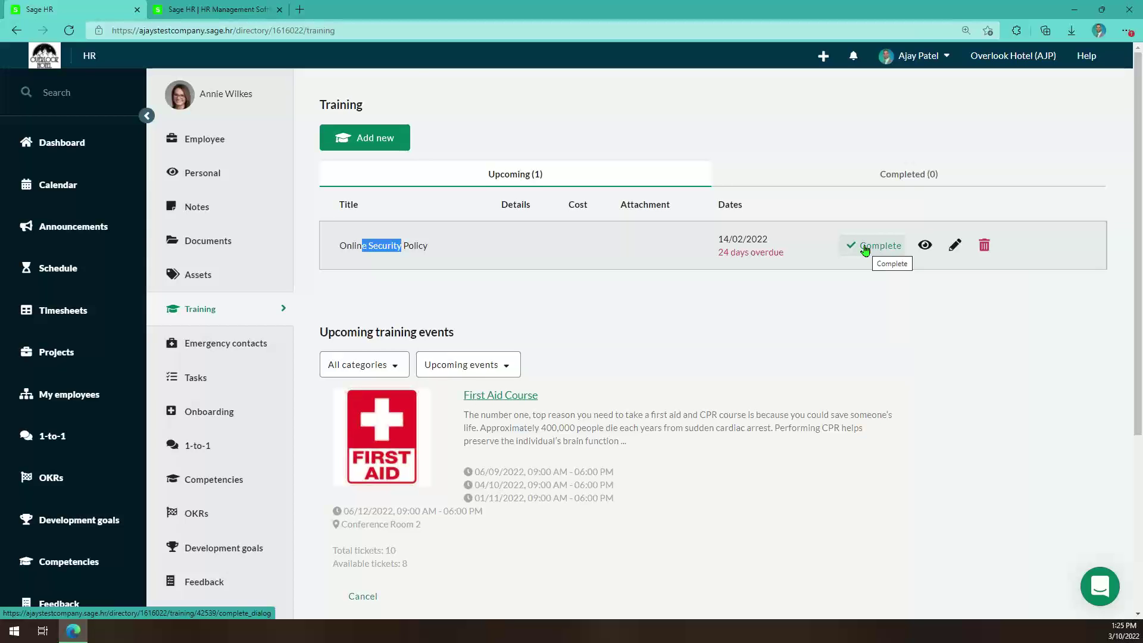
scroll(865, 250, "down", 1)
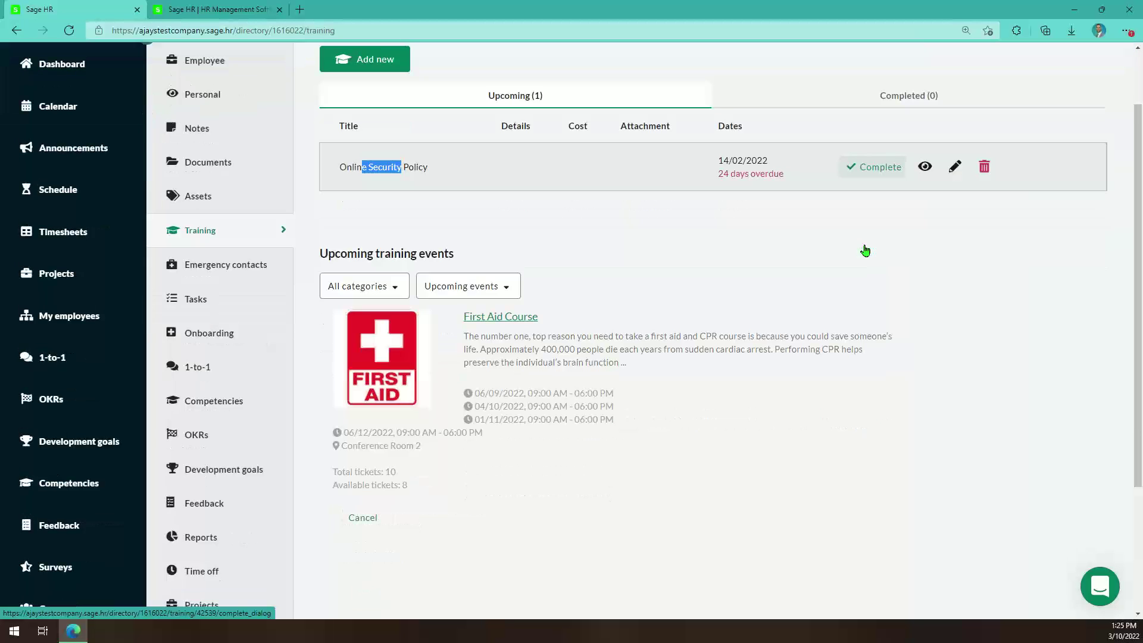
left_click(865, 250)
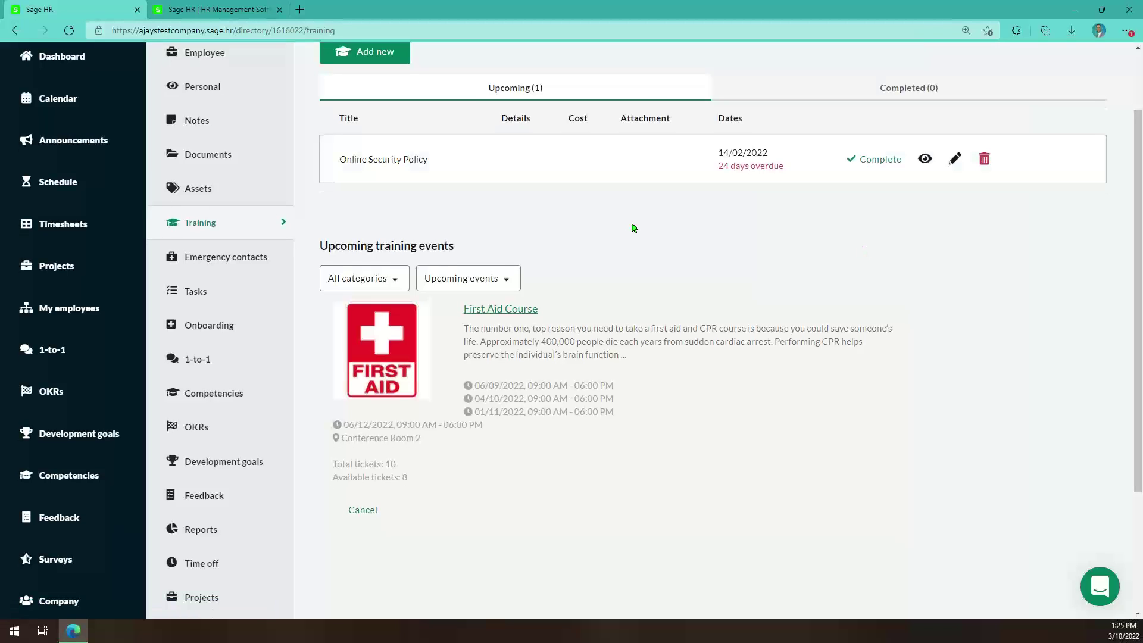
scroll(634, 228, "up", 1)
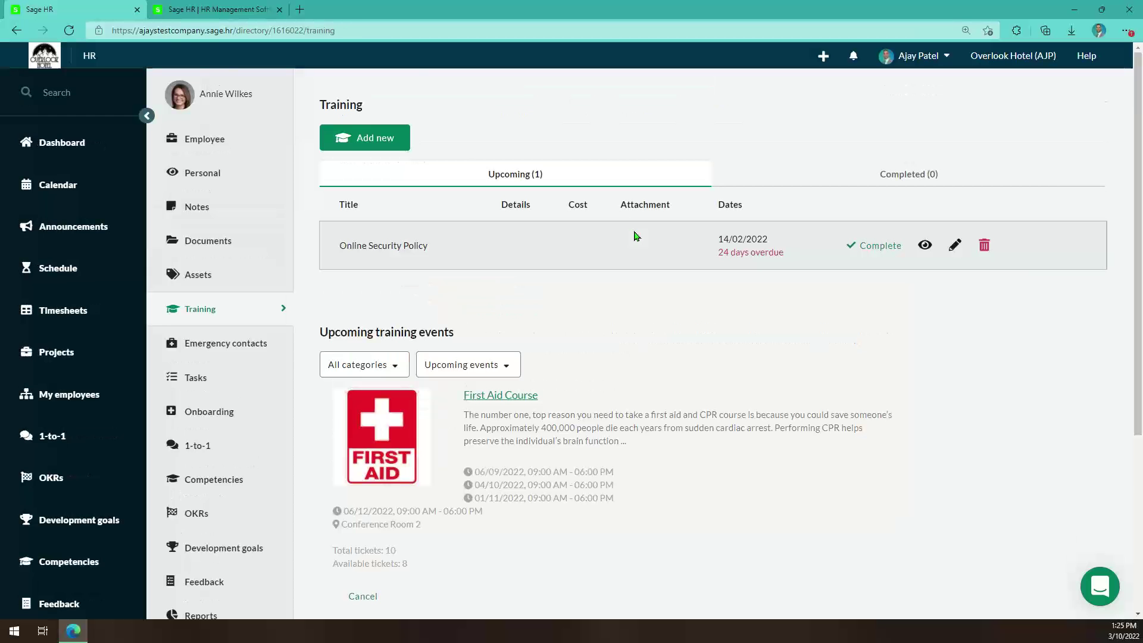
scroll(636, 236, "down", 1)
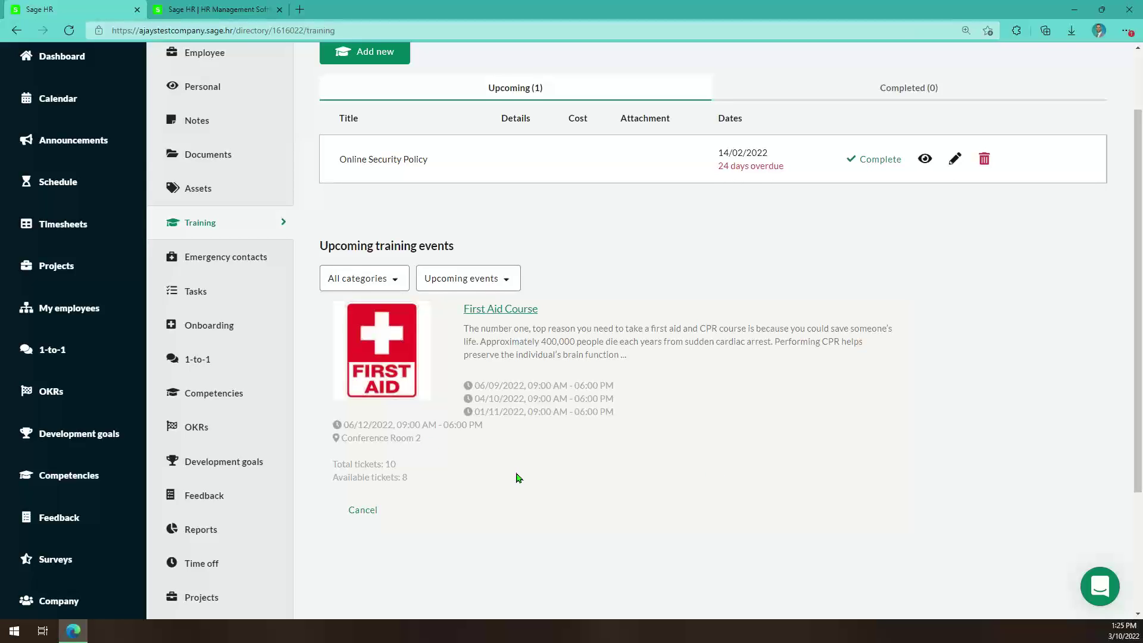
scroll(519, 478, "up", 1)
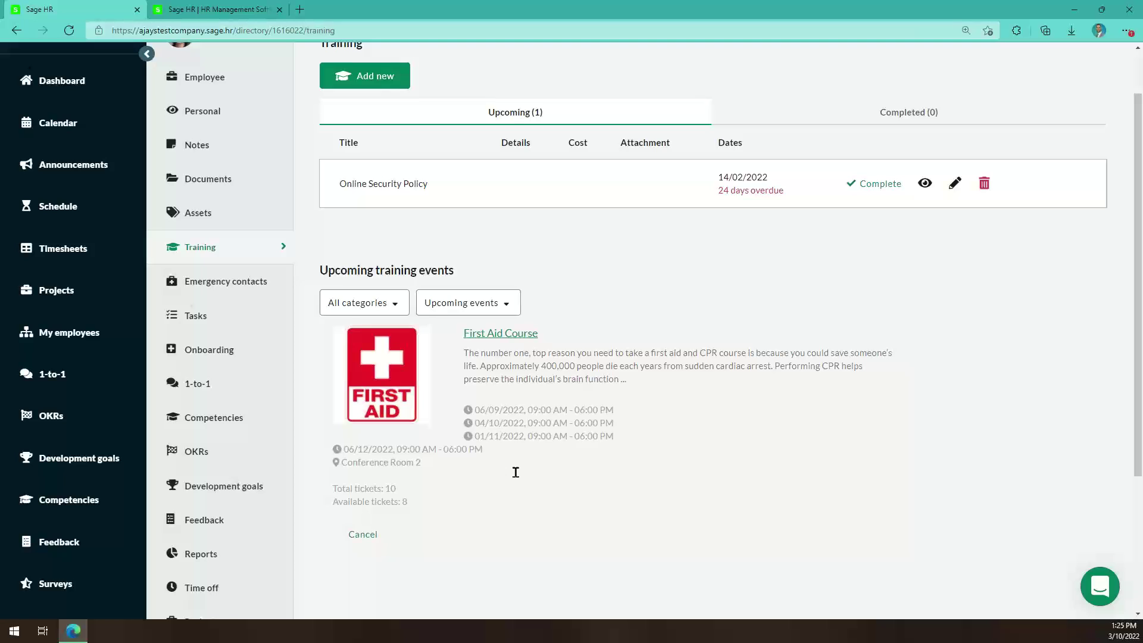
scroll(516, 472, "up", 1)
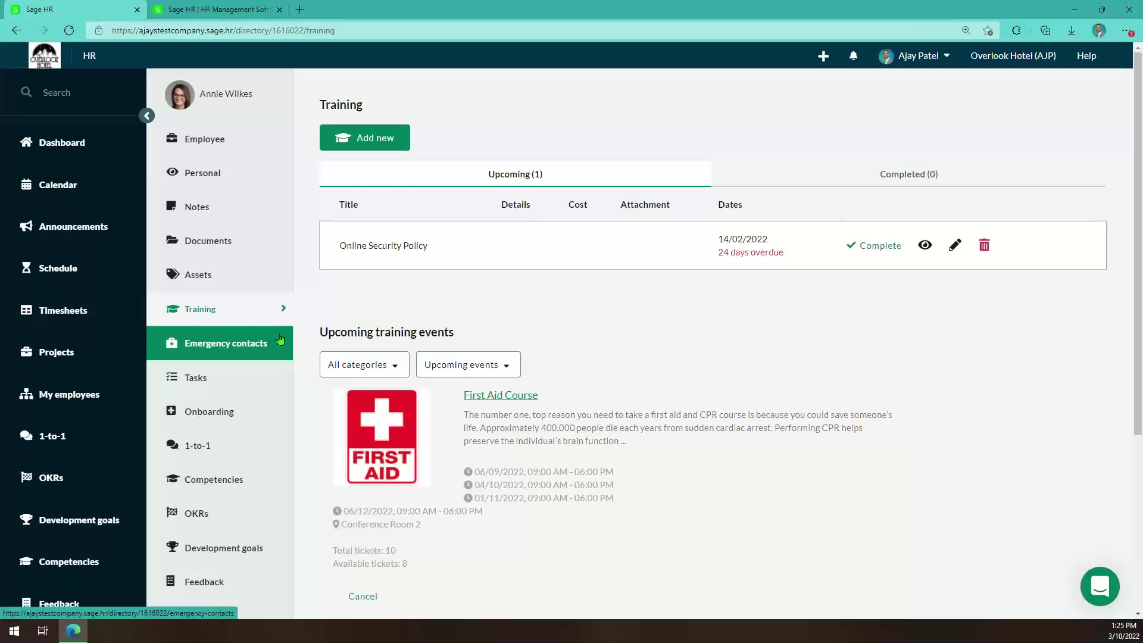
- Check the employee's emergency contacts and review the personal details form through to its last fields
left_click(190, 347)
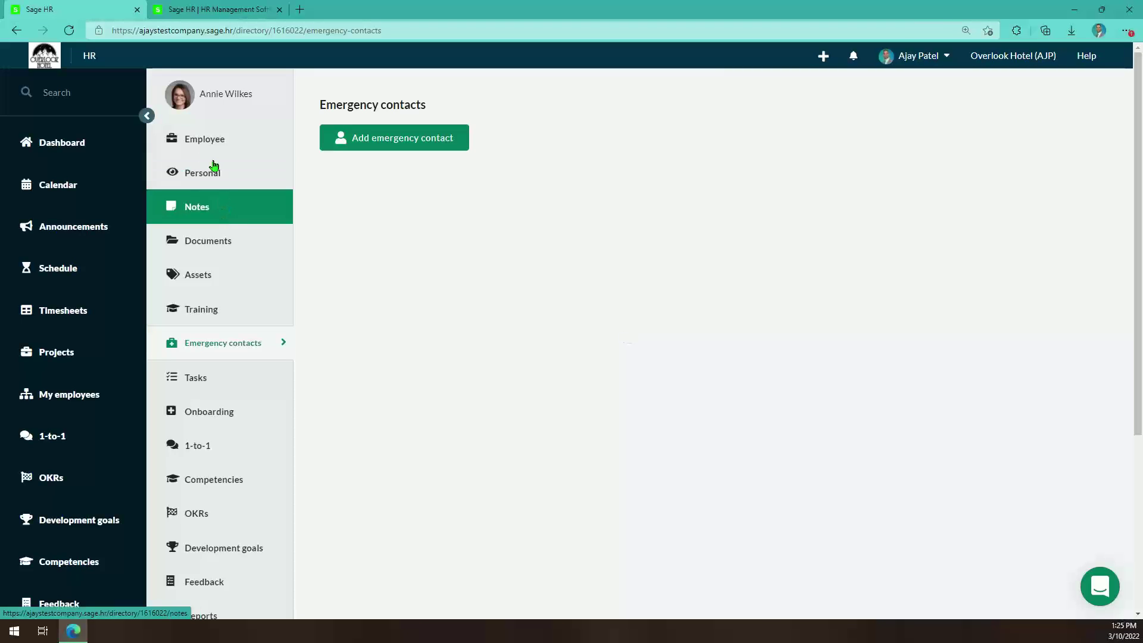
left_click(213, 167)
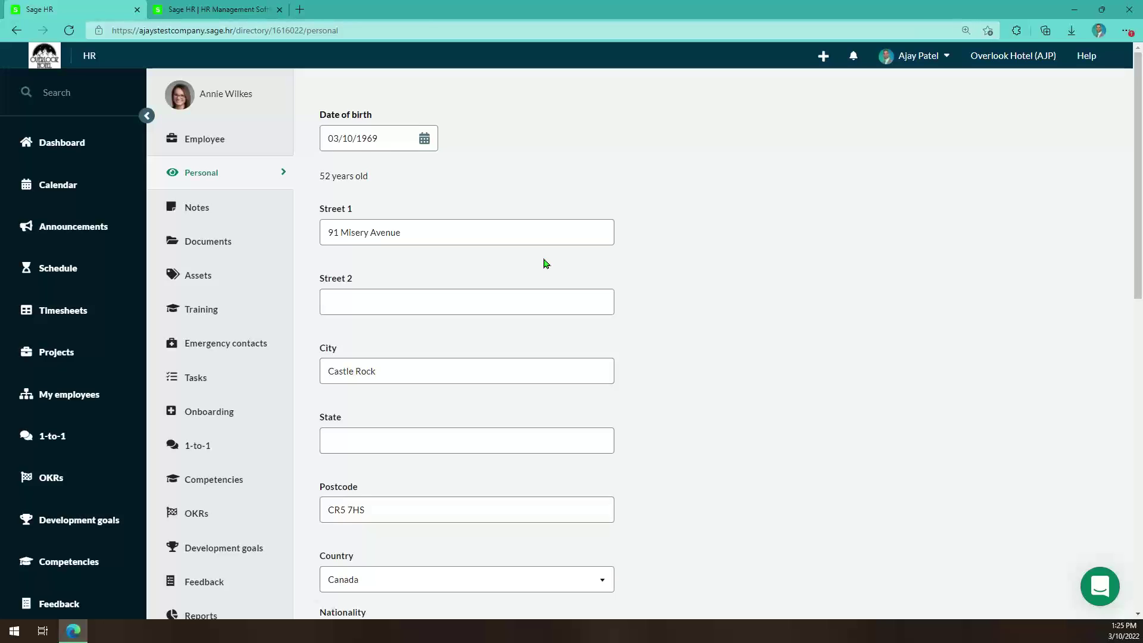
scroll(569, 286, "down", 9)
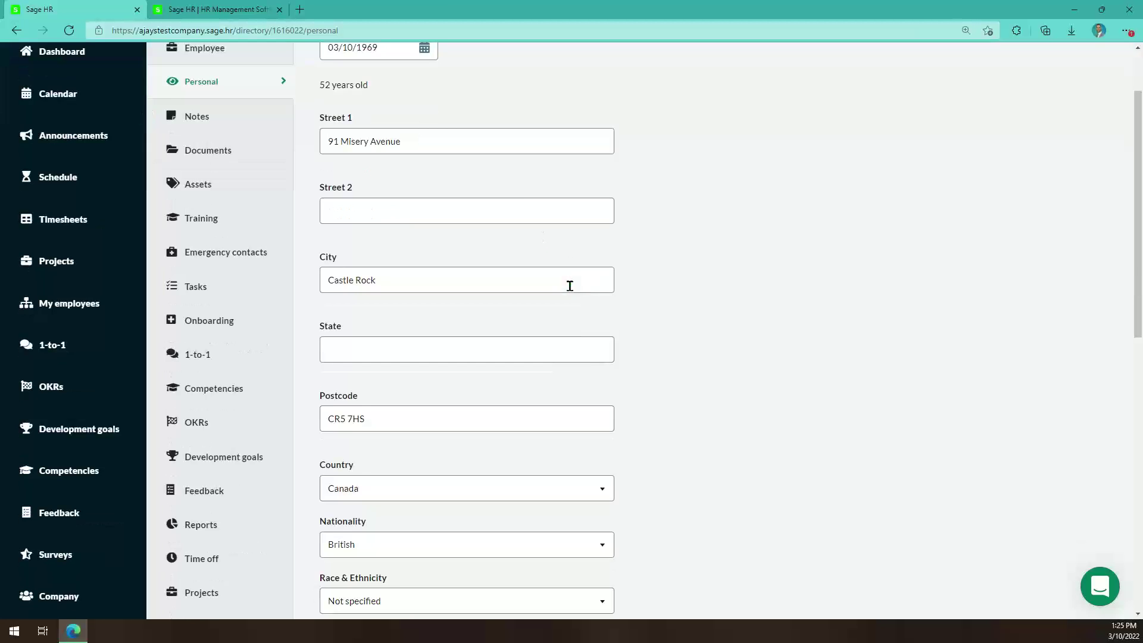
scroll(570, 286, "down", 3)
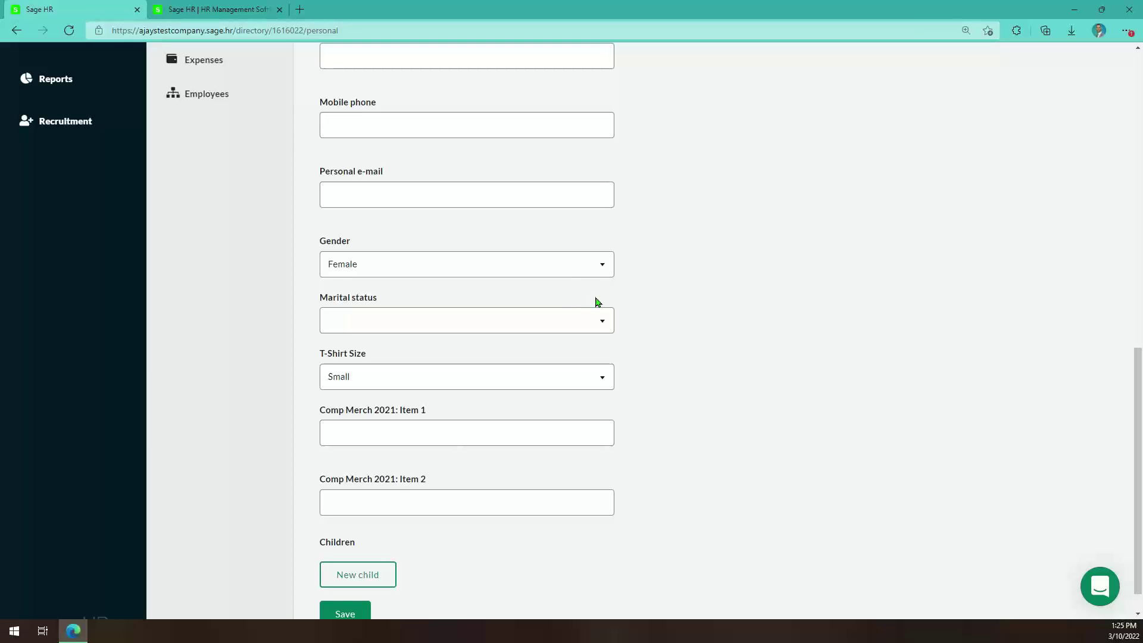
scroll(598, 302, "up", 15)
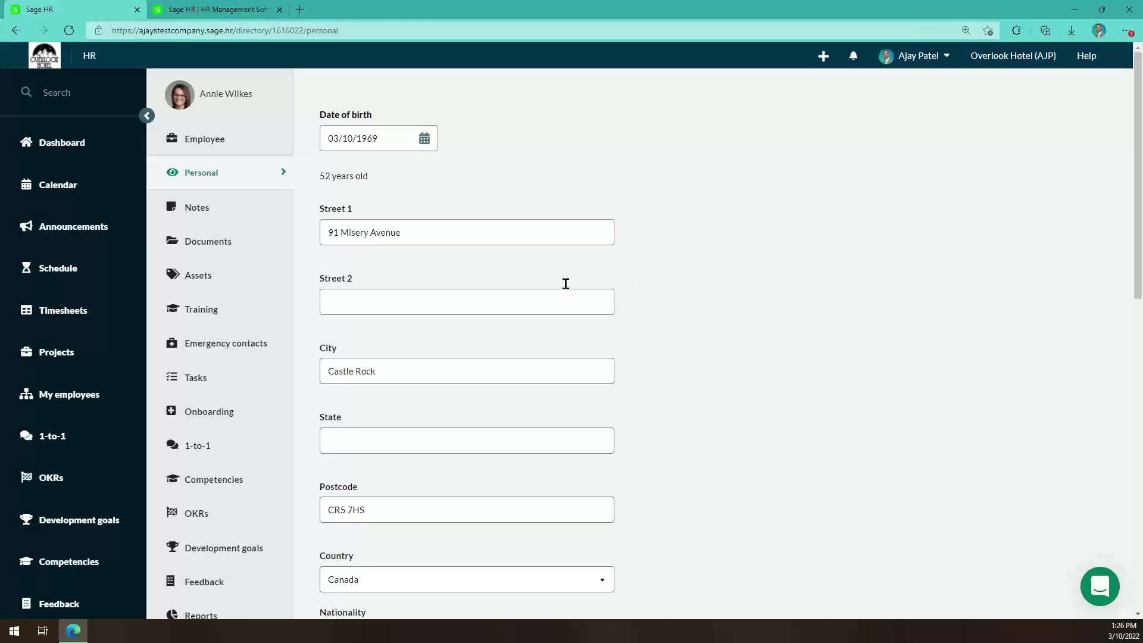
scroll(565, 283, "down", 3)
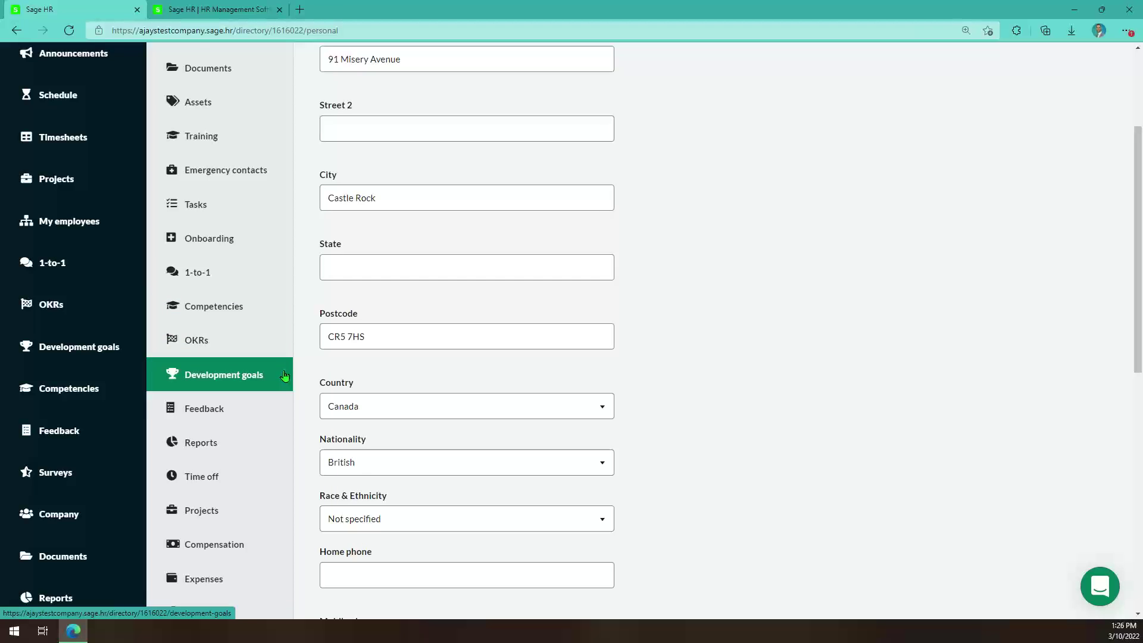
- View the time off summary in the employee's profile
scroll(262, 330, "down", 1)
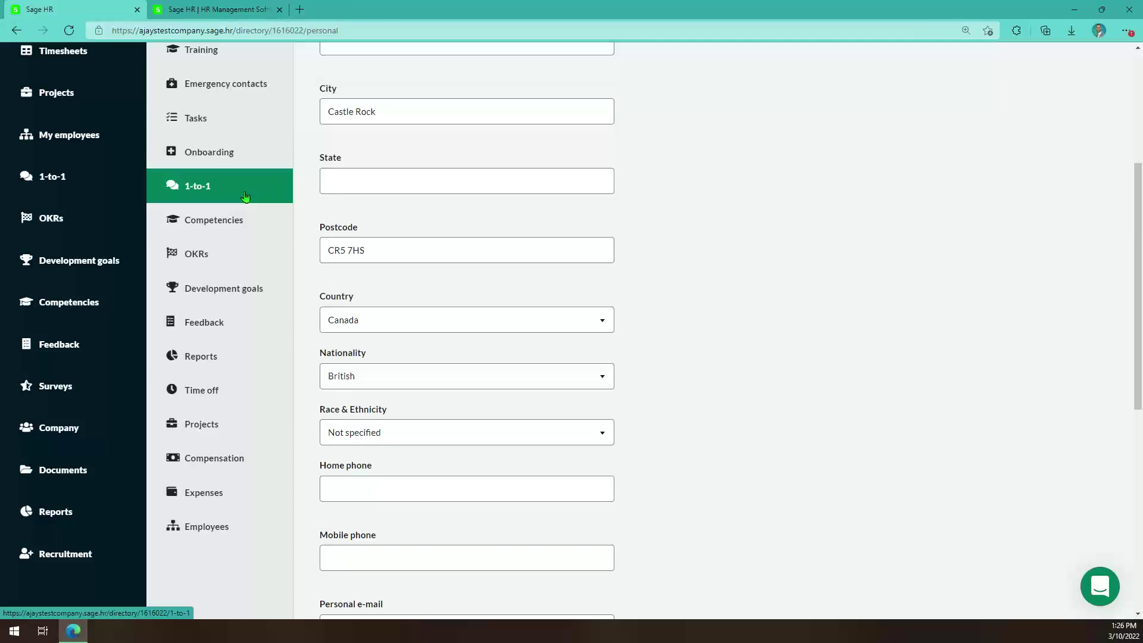
left_click(225, 392)
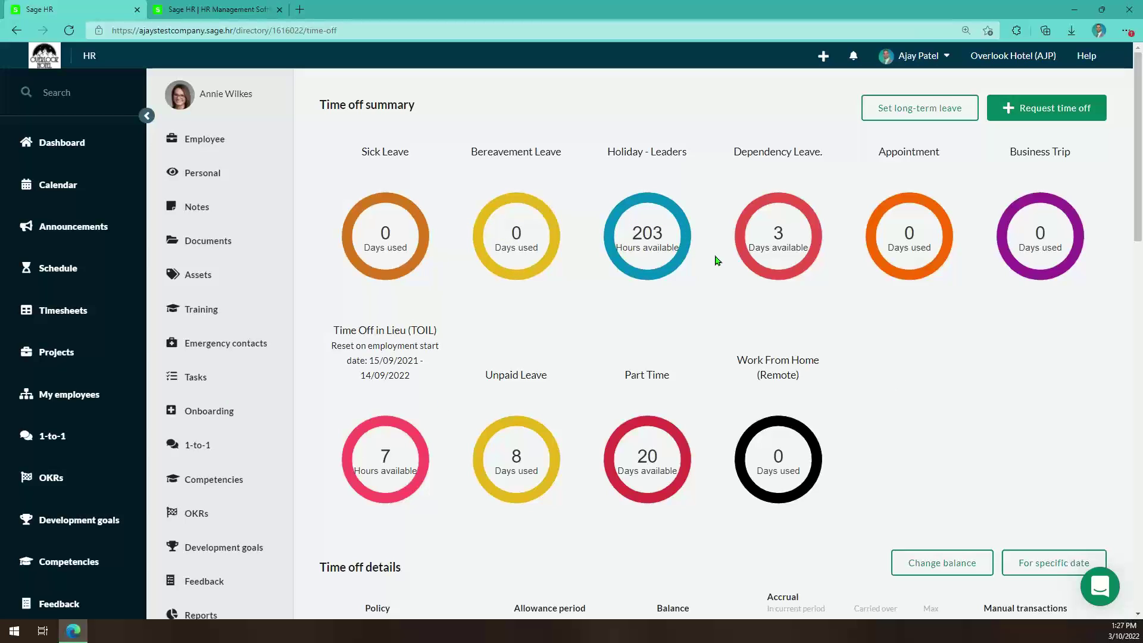
- Search for the signed-in account holder's own employee profile by name and open its time off records
left_click(68, 100)
type("aja")
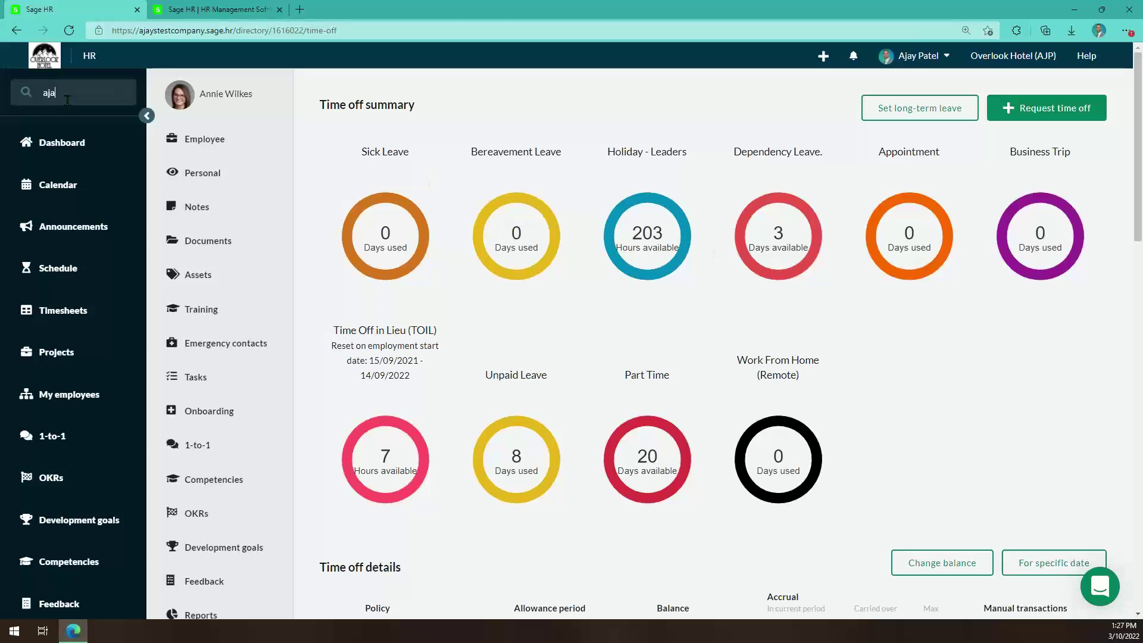
type("y")
left_click(86, 128)
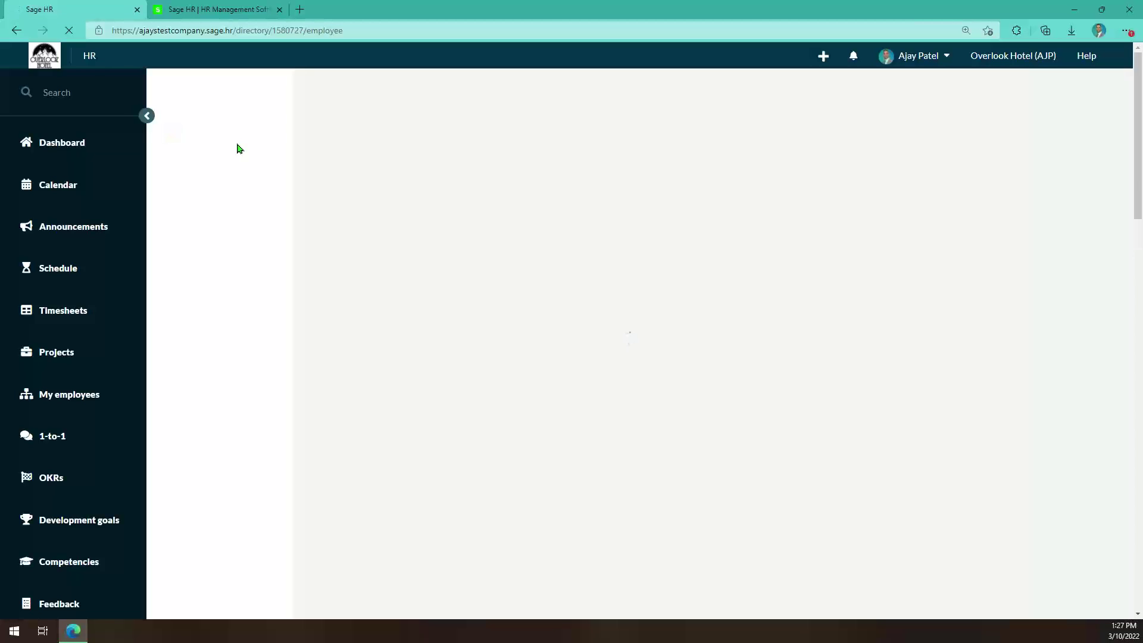
scroll(268, 178, "down", 7)
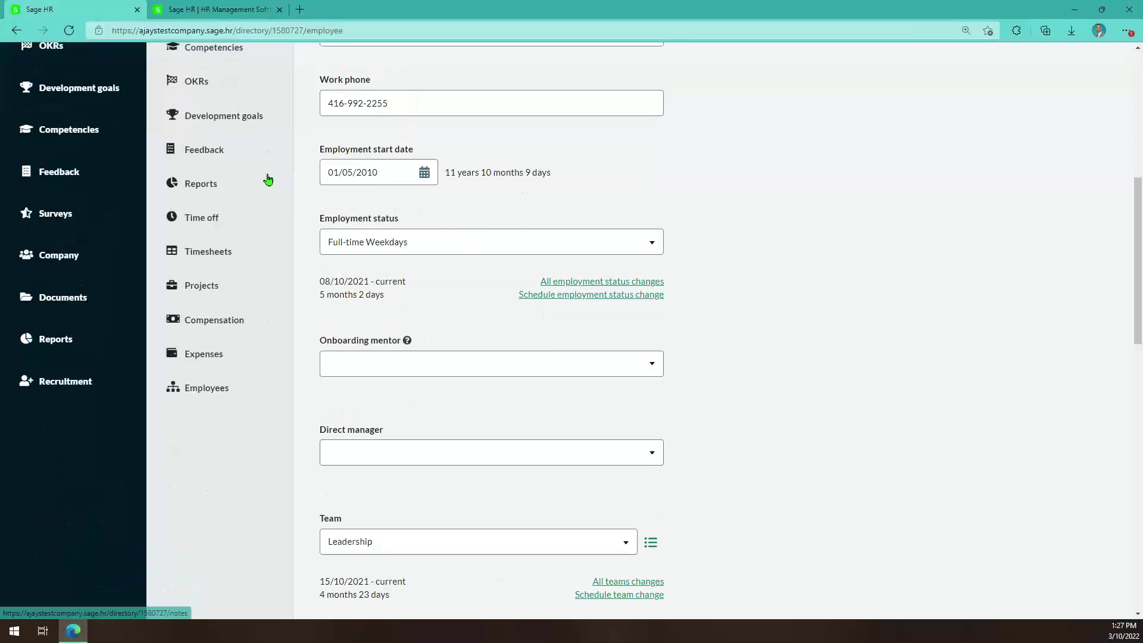
scroll(268, 179, "down", 2)
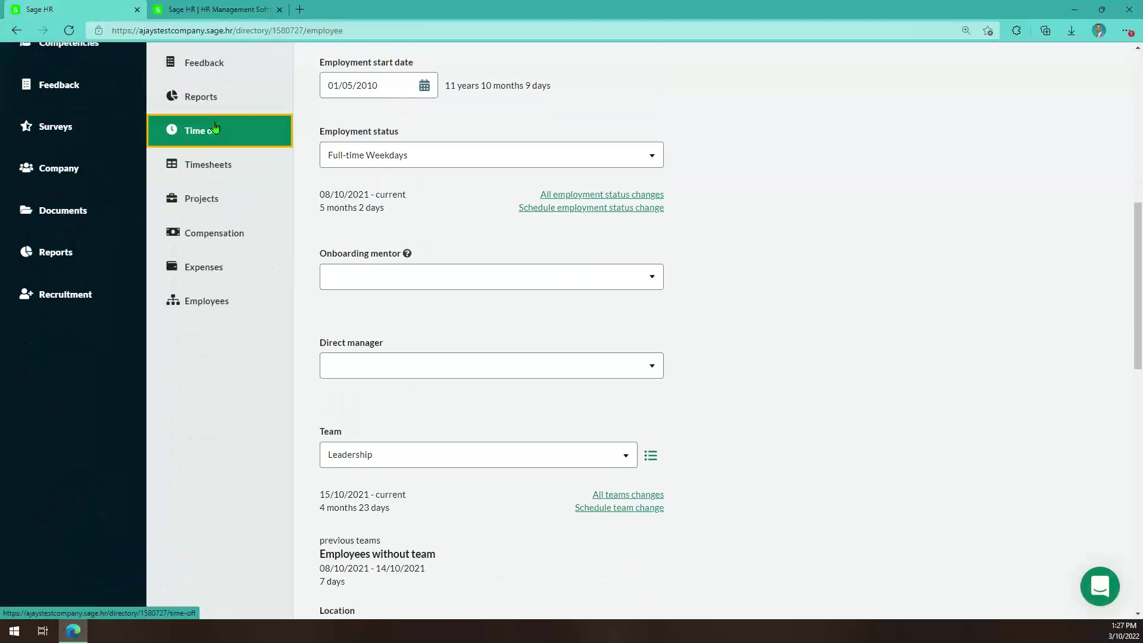
left_click(215, 127)
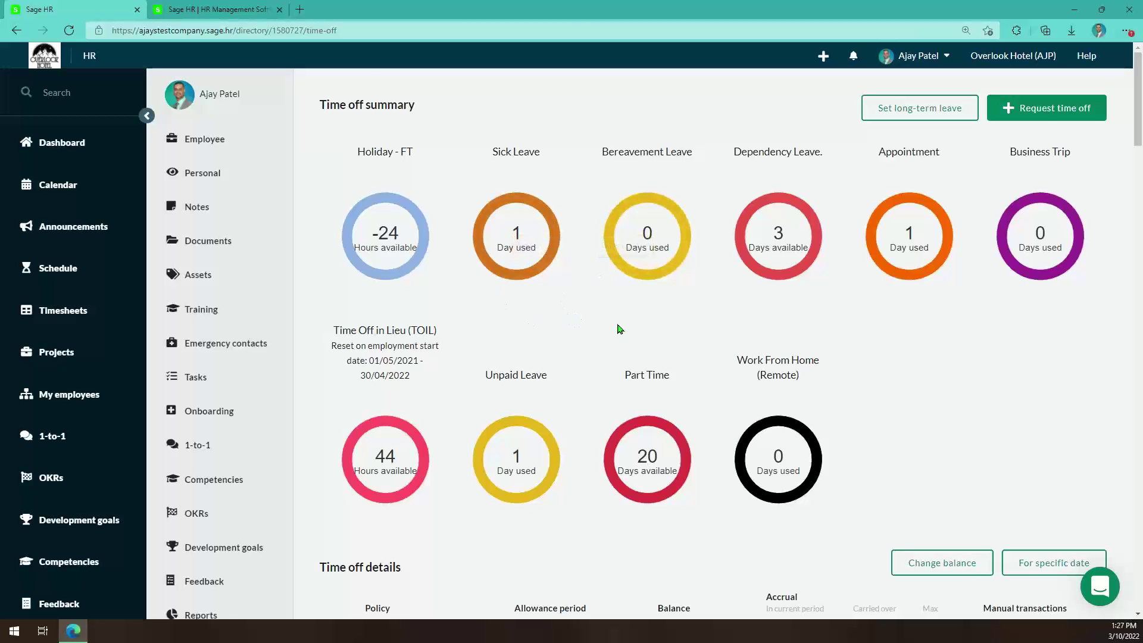
- Examine the time off balances, highlighting the Time Off in Lieu (TOIL) entry and the hours available for Holiday - FT
scroll(622, 329, "down", 1)
scroll(622, 329, "down", 1)
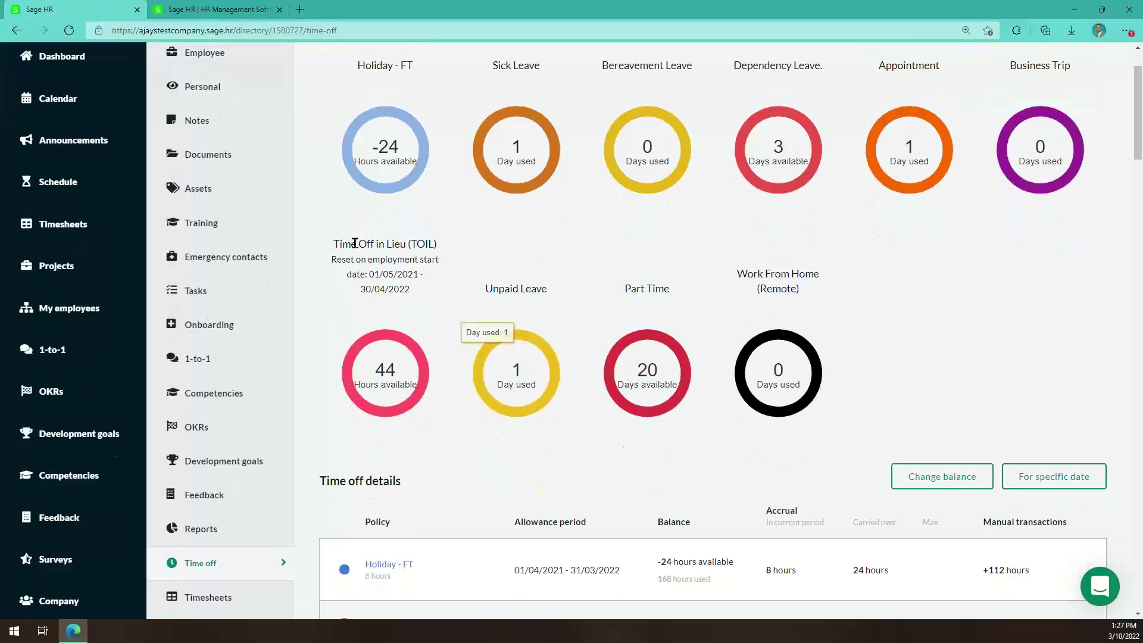
left_click_drag(337, 243, 429, 395)
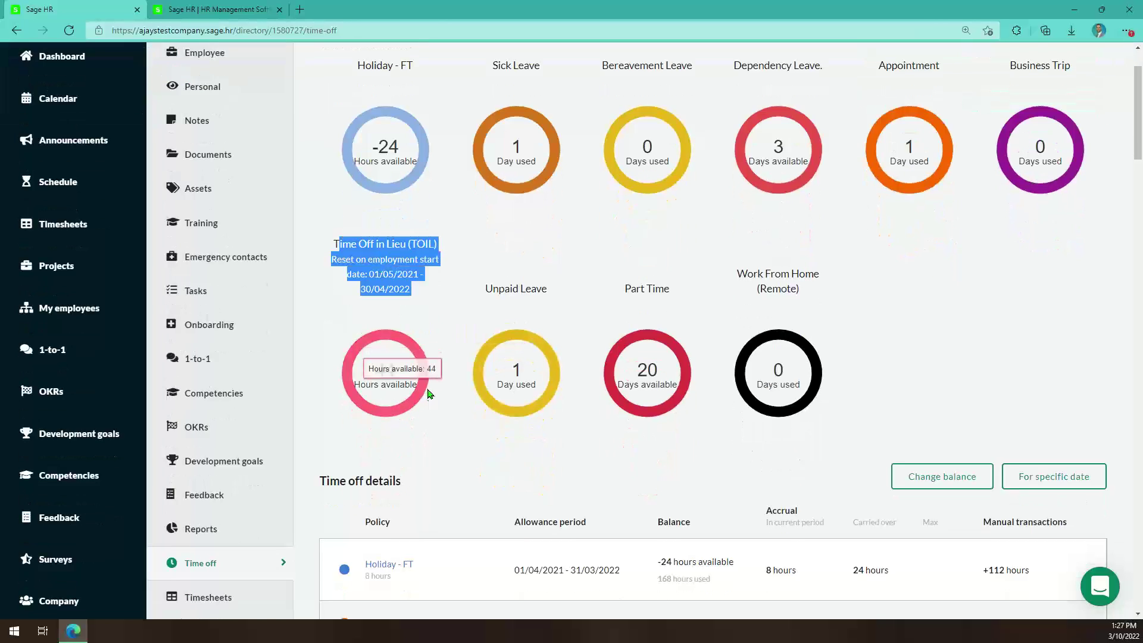
mouse_move(431, 393)
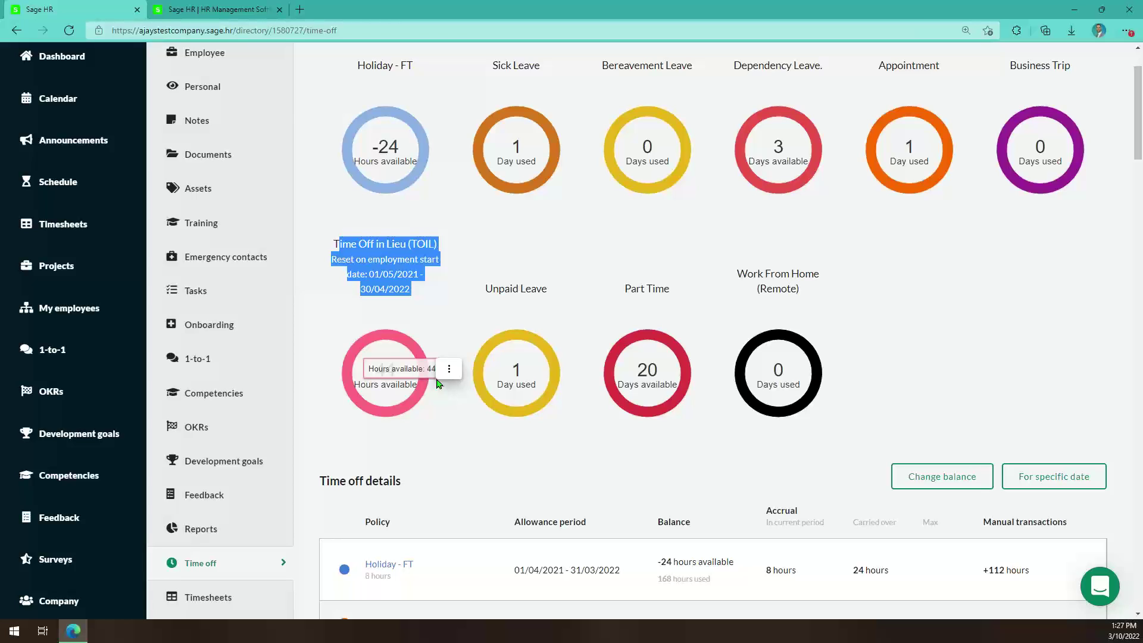
scroll(1076, 256, "down", 4)
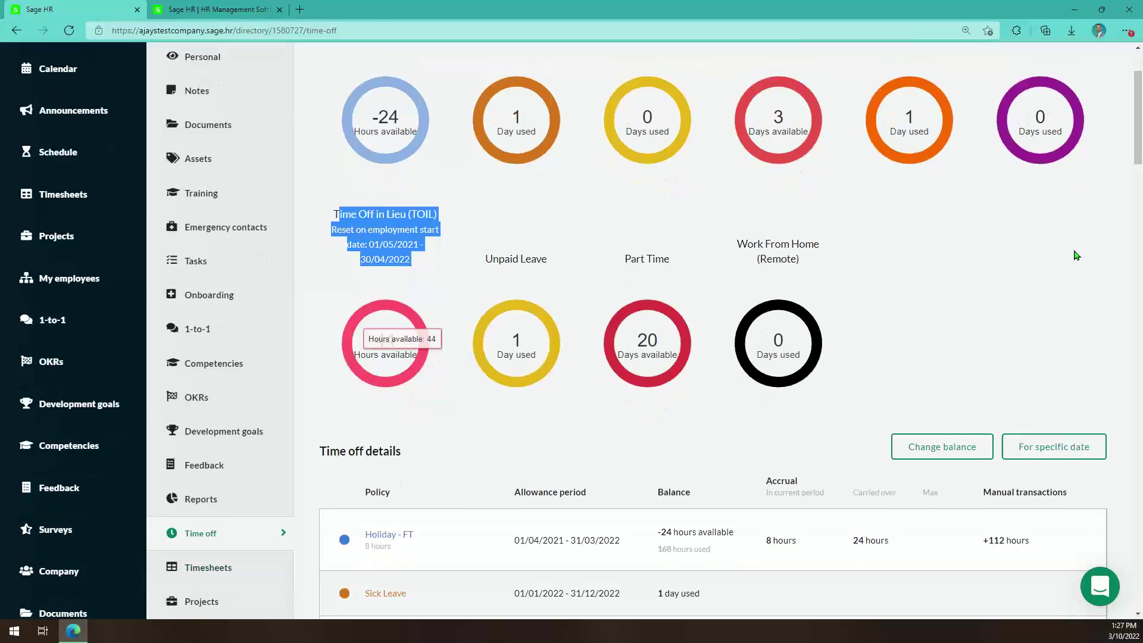
scroll(952, 262, "down", 1)
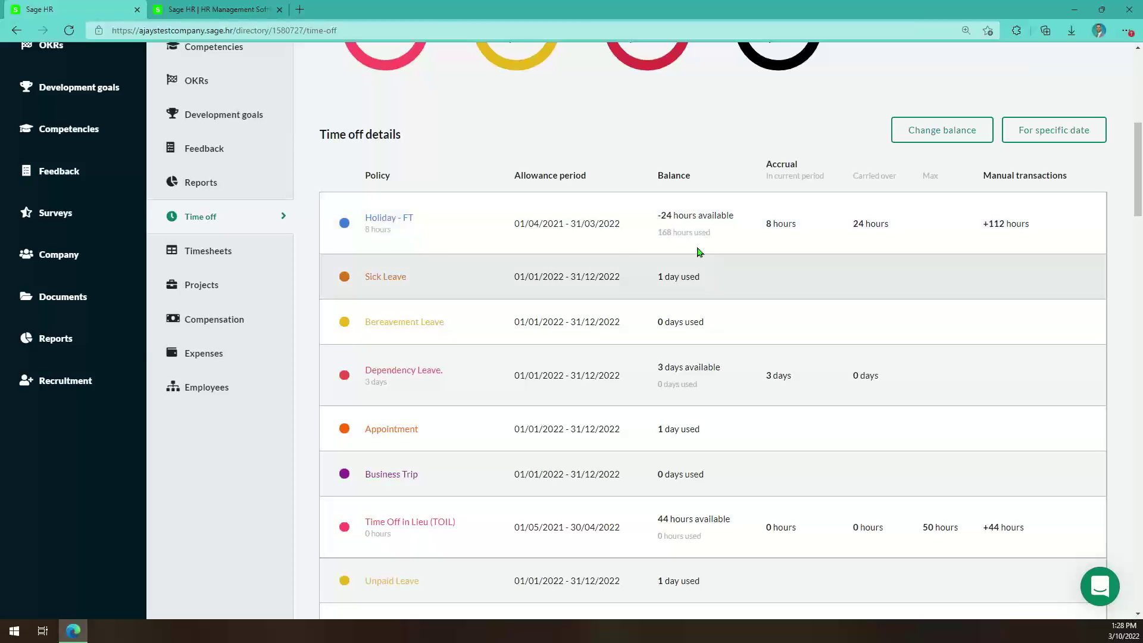
left_click_drag(734, 215, 652, 213)
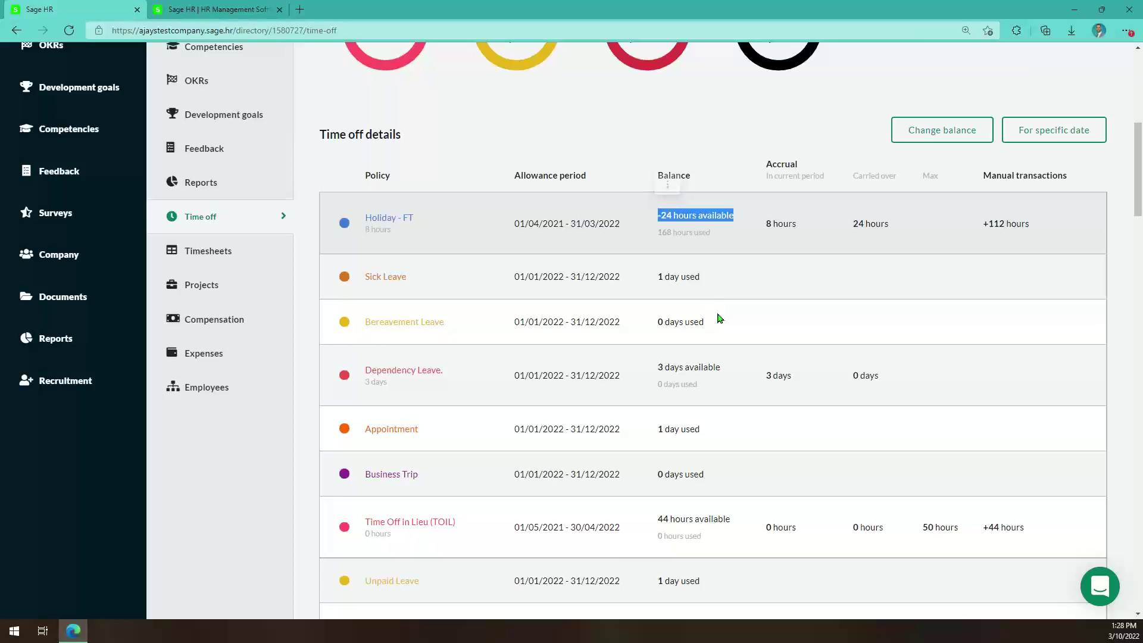
- Review the full time off request history down to the oldest entry and return to the summary
scroll(719, 315, "down", 15)
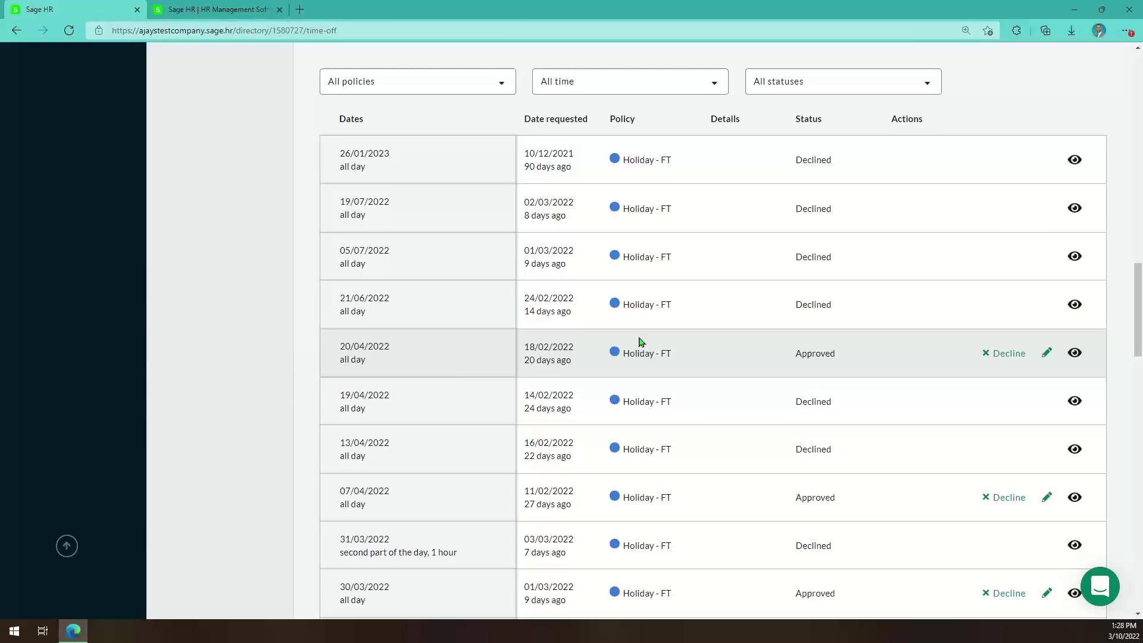
scroll(641, 348, "down", 15)
scroll(641, 339, "down", 2)
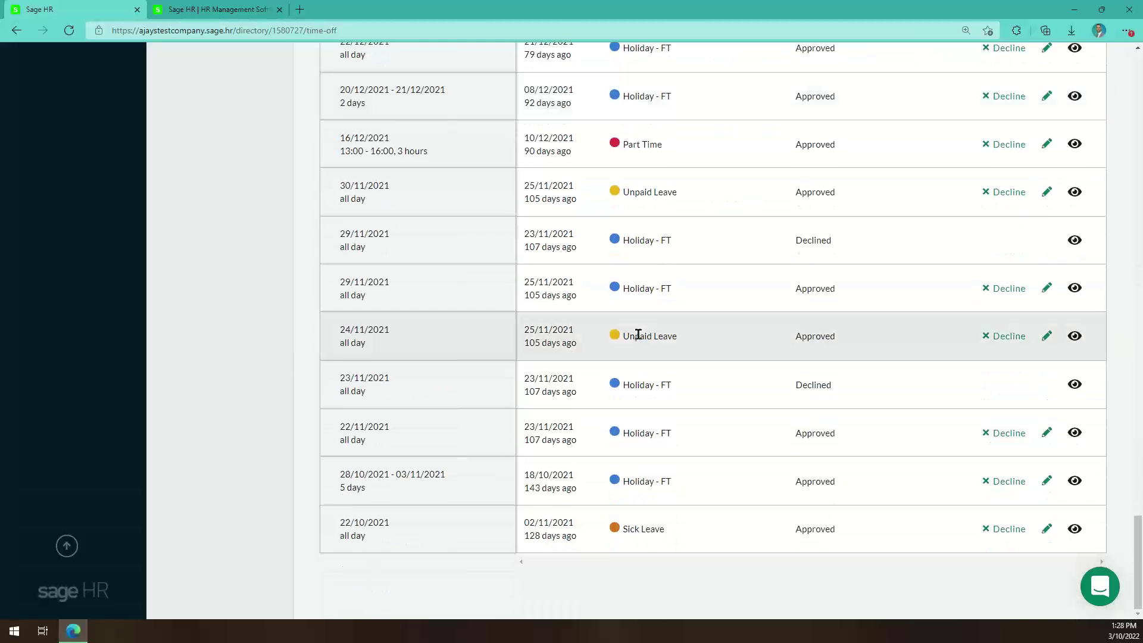
scroll(639, 335, "up", 10)
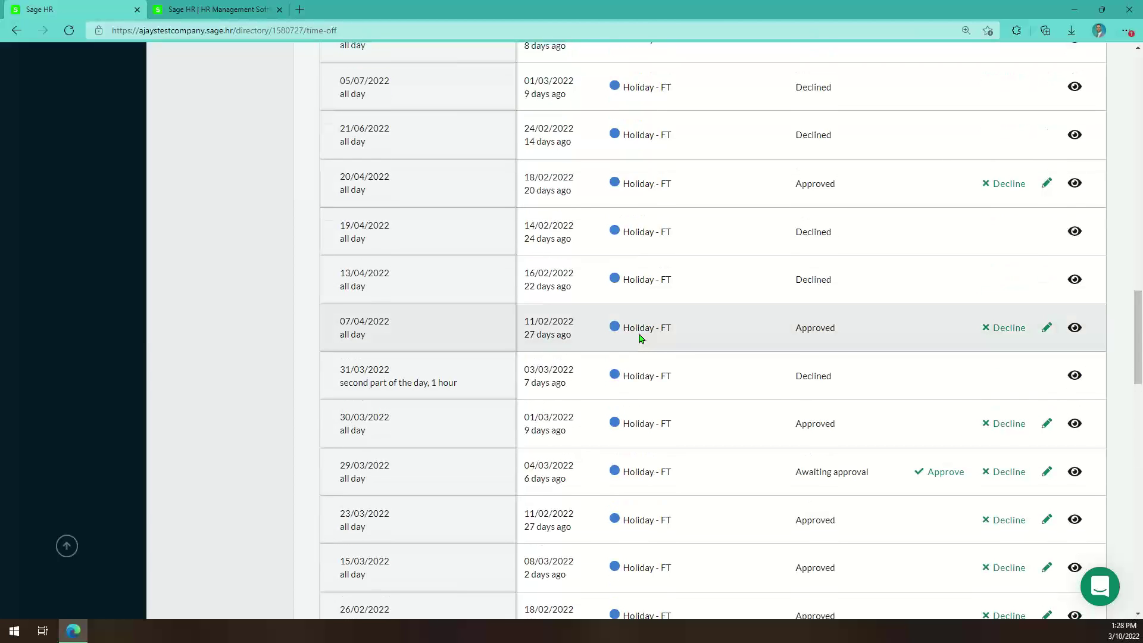
scroll(641, 337, "up", 15)
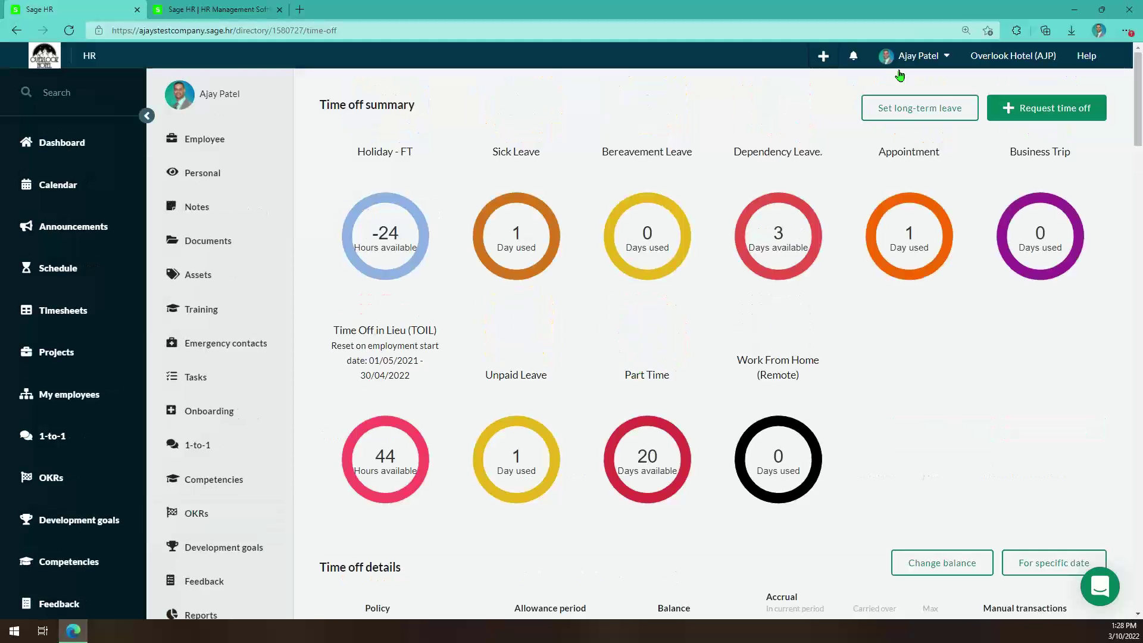
- Start a time off request for the account holder under the Holiday - FT policy
left_click(824, 55)
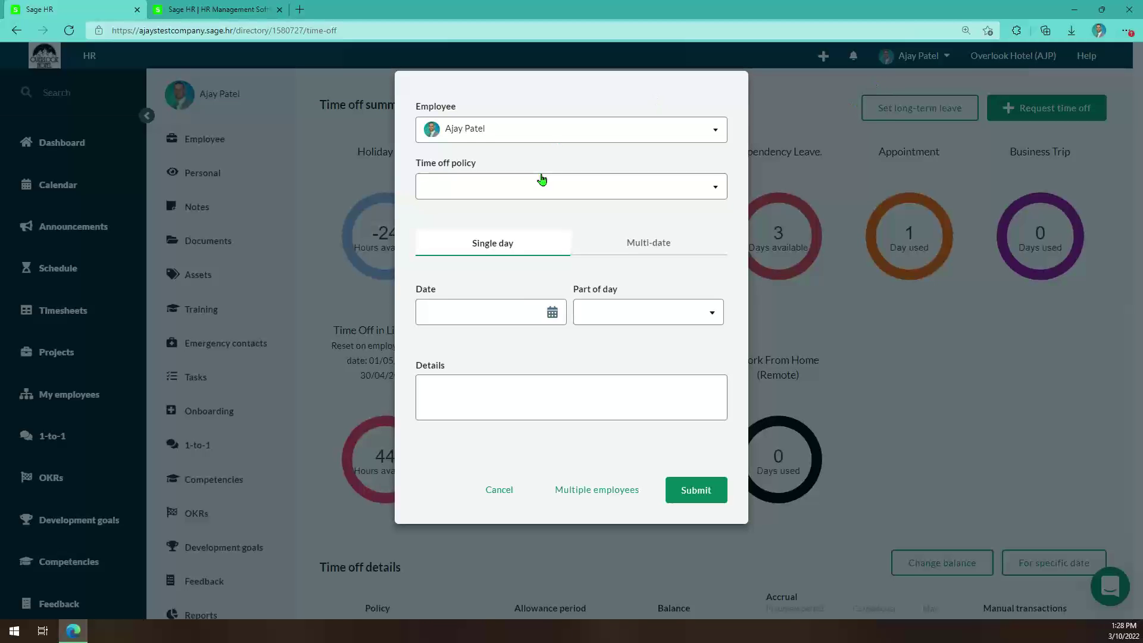
left_click(541, 179)
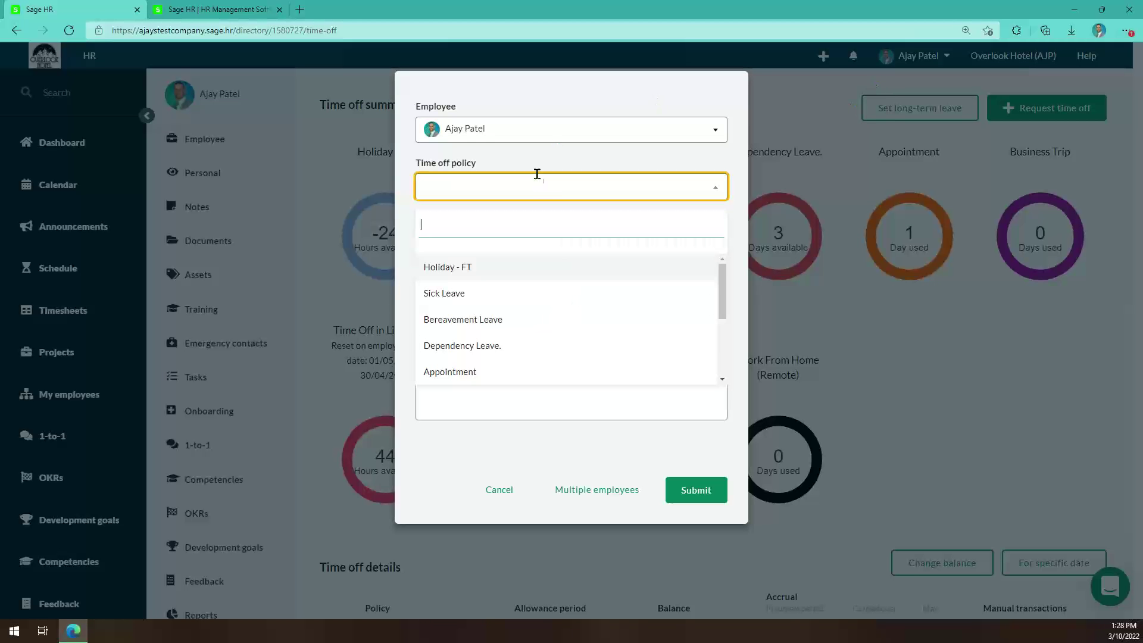
left_click(489, 273)
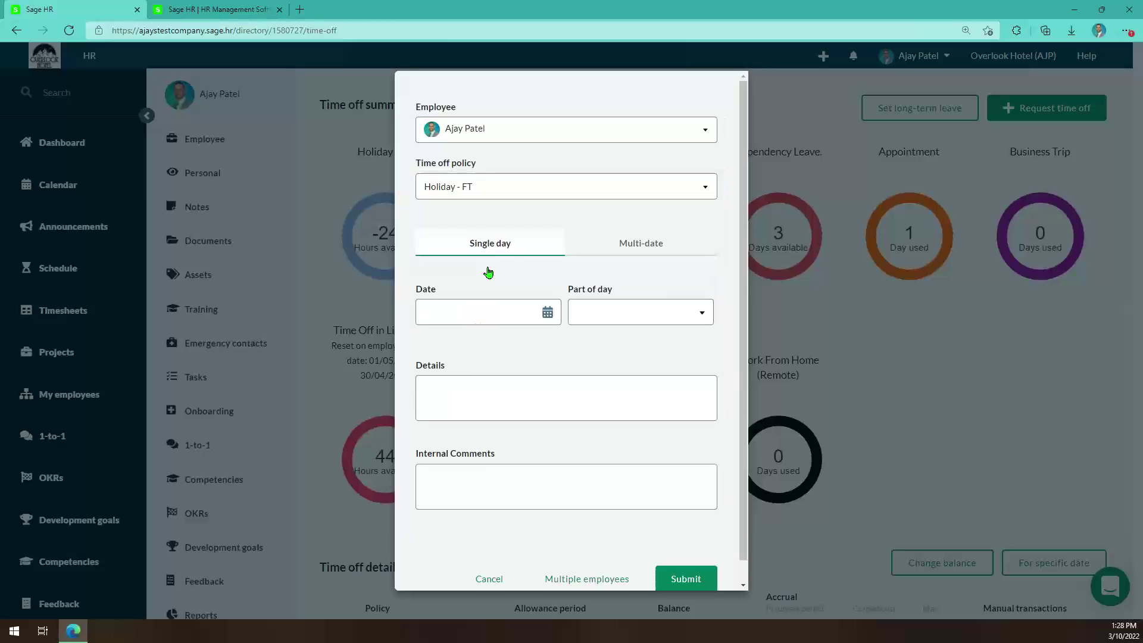
- Set the single-day request's date to 23/06/2022 and its part of day to All day
left_click(536, 312)
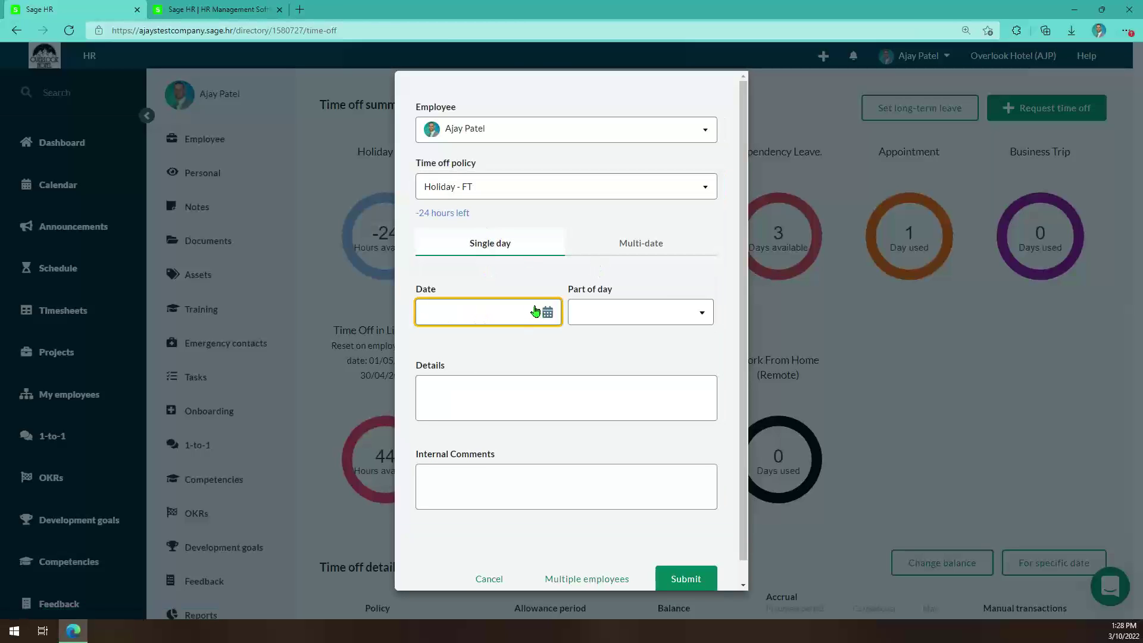
left_click(536, 311)
left_click(651, 234)
left_click(651, 234)
left_click(652, 234)
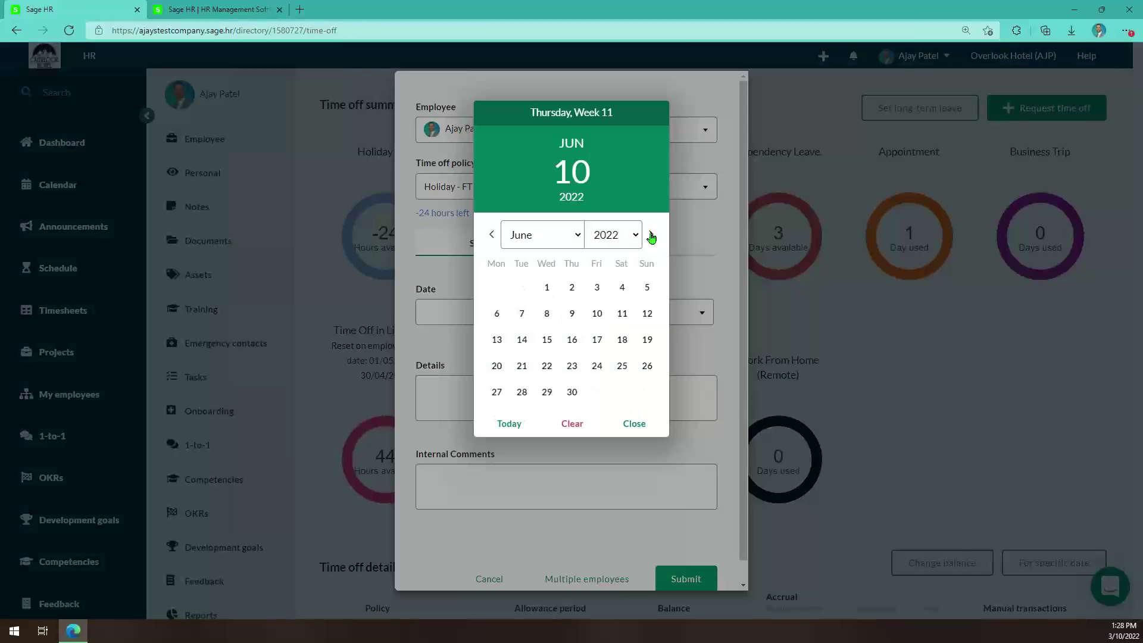
left_click(571, 365)
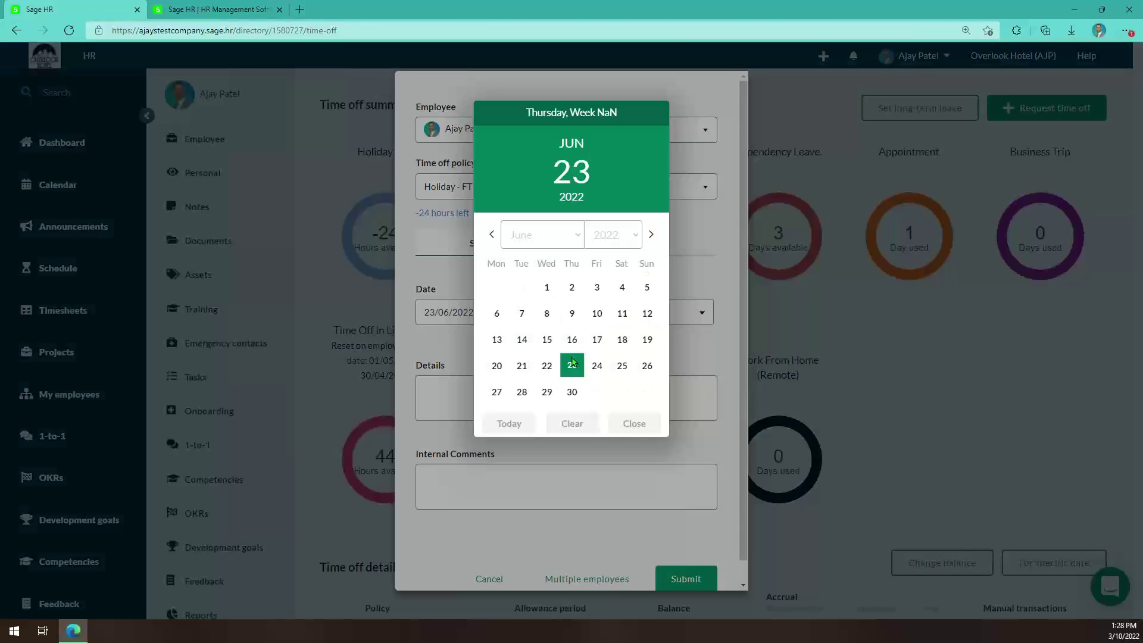
left_click(599, 312)
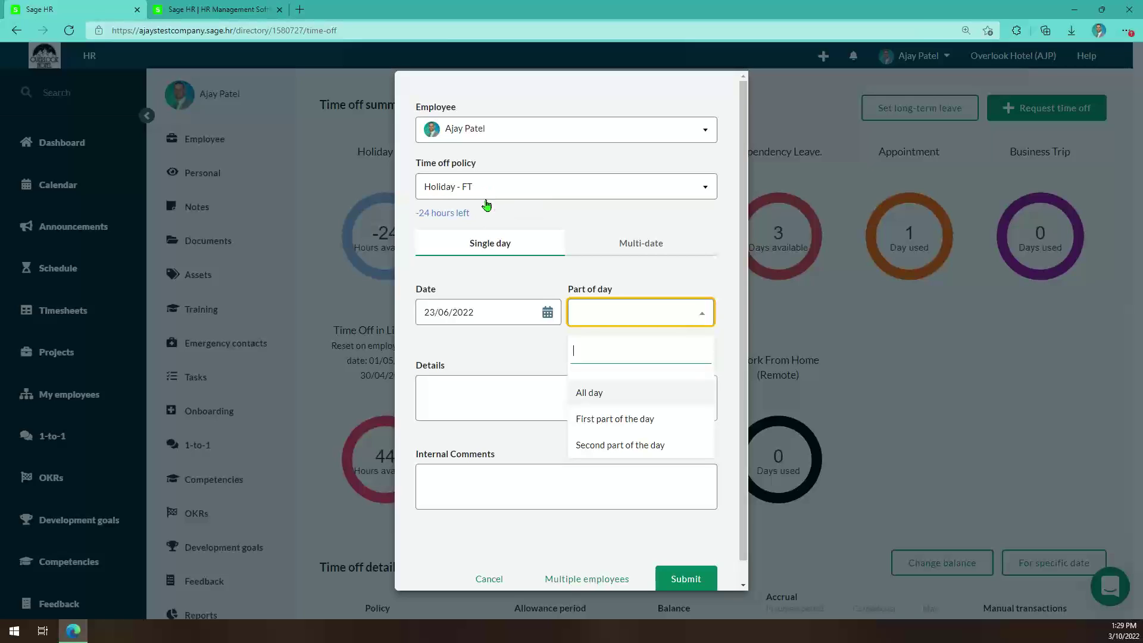
left_click(596, 398)
- Change the request to multi-date with an end date of 25/06/2022 and submit it
left_click(636, 246)
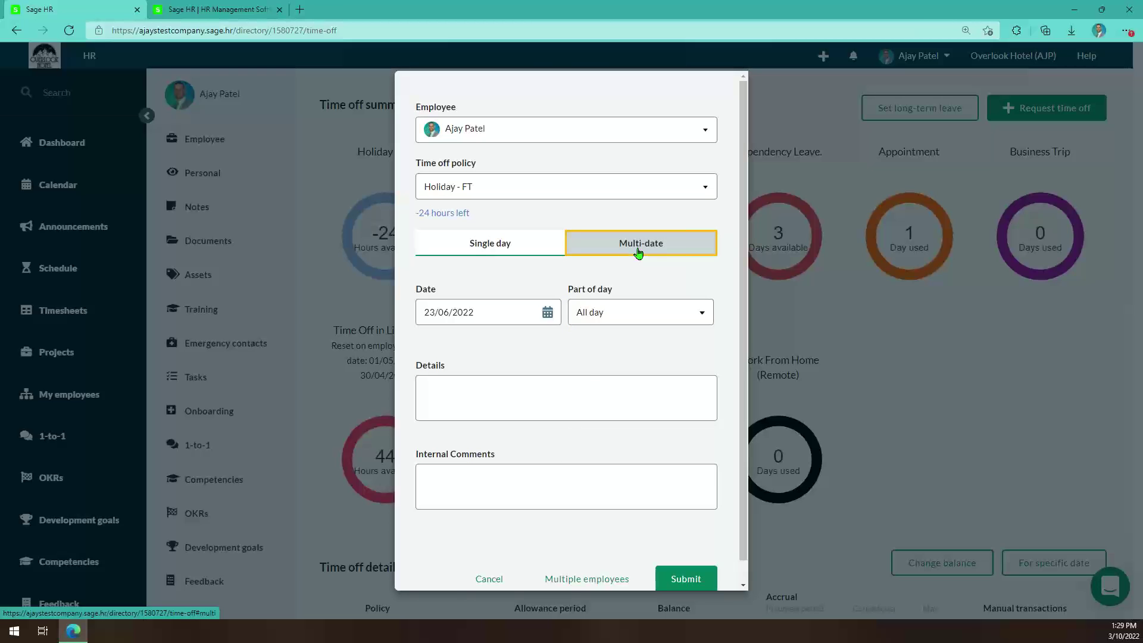
left_click(616, 320)
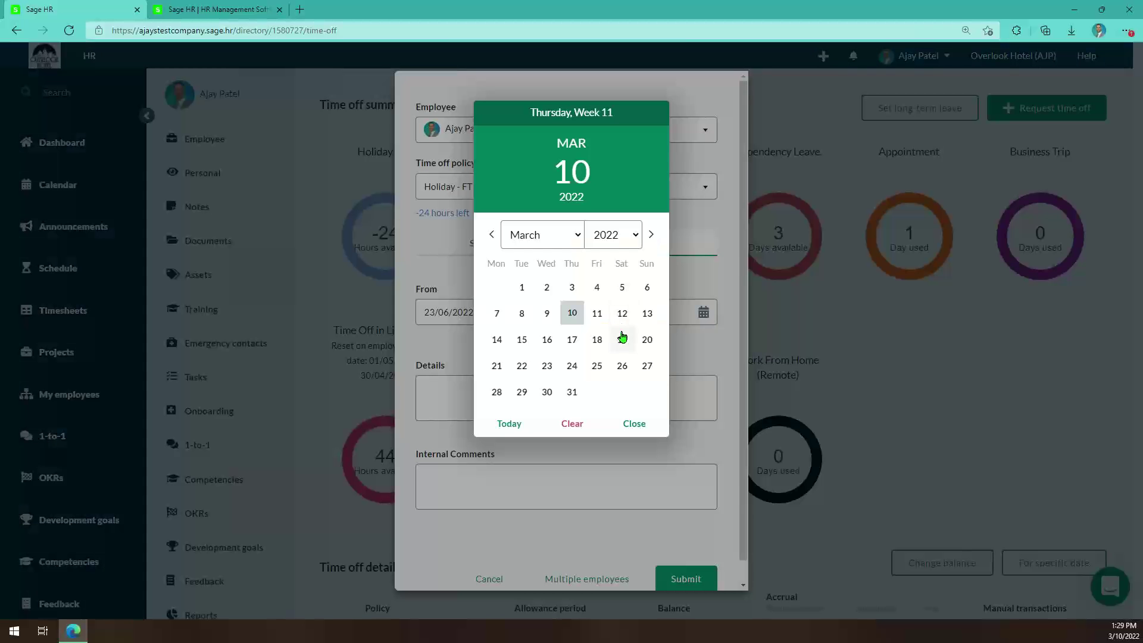
left_click(577, 241)
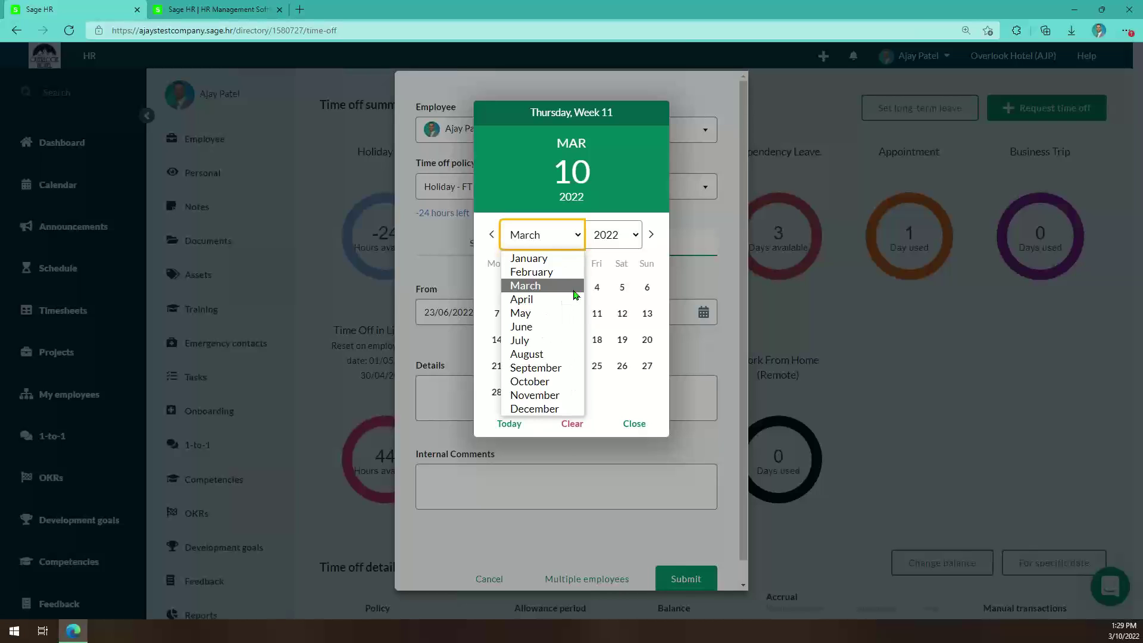
left_click(563, 331)
left_click(623, 366)
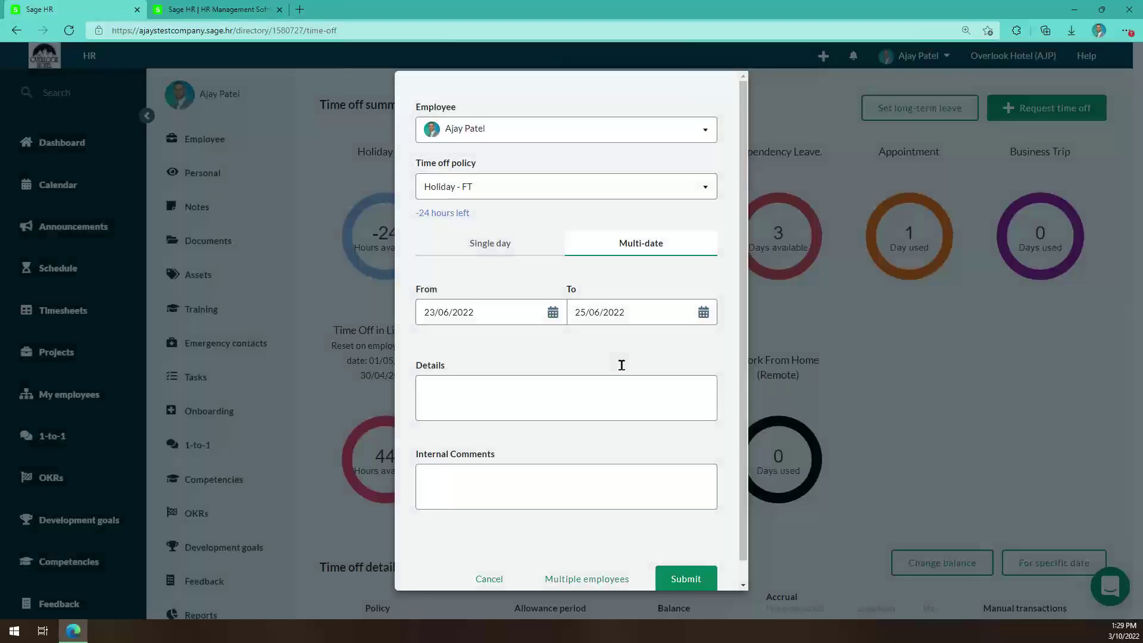
scroll(554, 396, "down", 1)
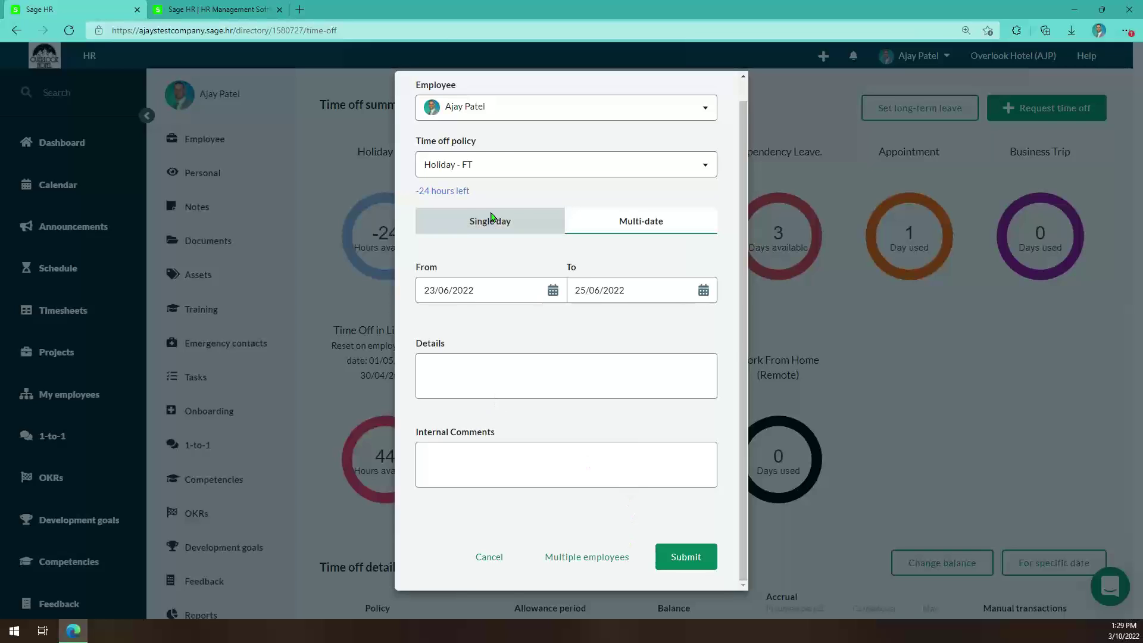
left_click(690, 567)
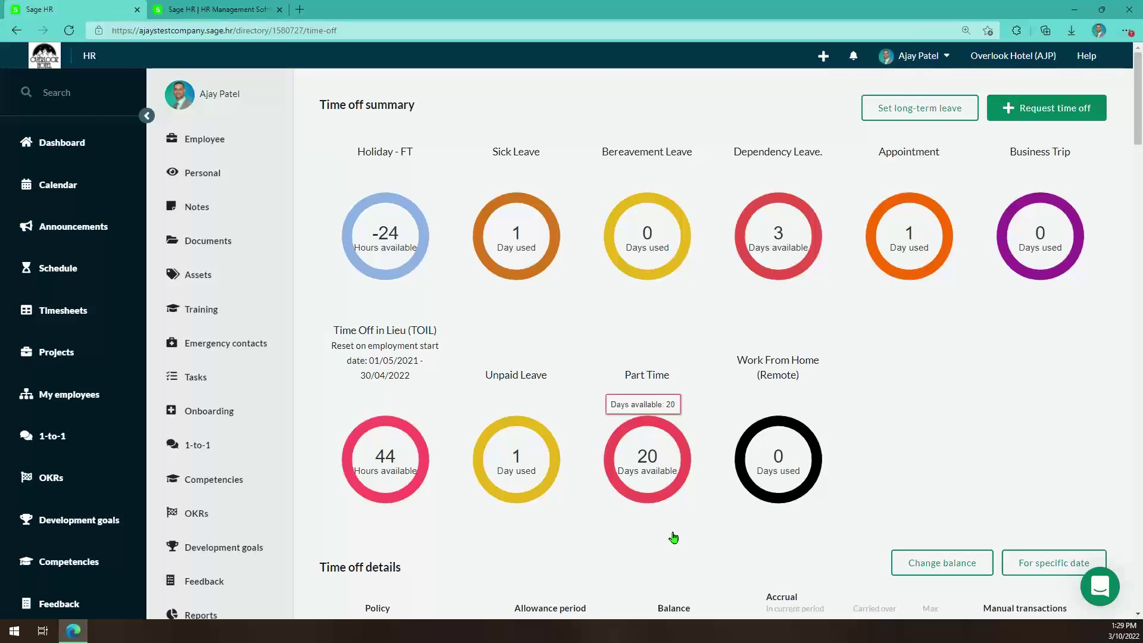
- Examine the company calendar's team schedules, including the receptionist's holiday entry on the 16th and the Housekeeping team
left_click(67, 187)
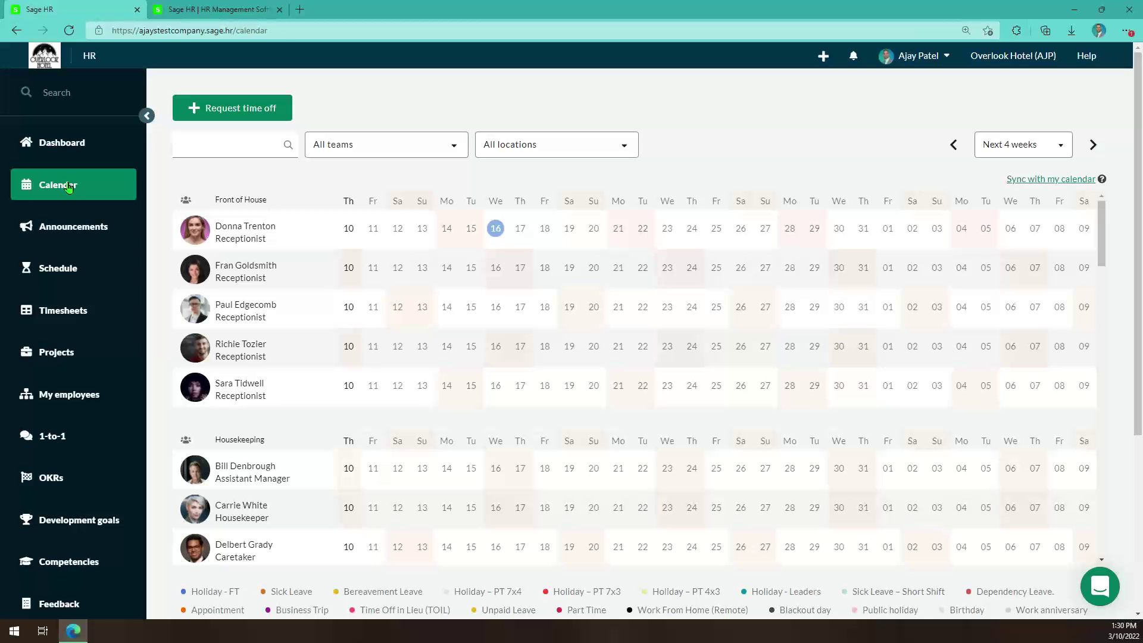
scroll(351, 323, "down", 4)
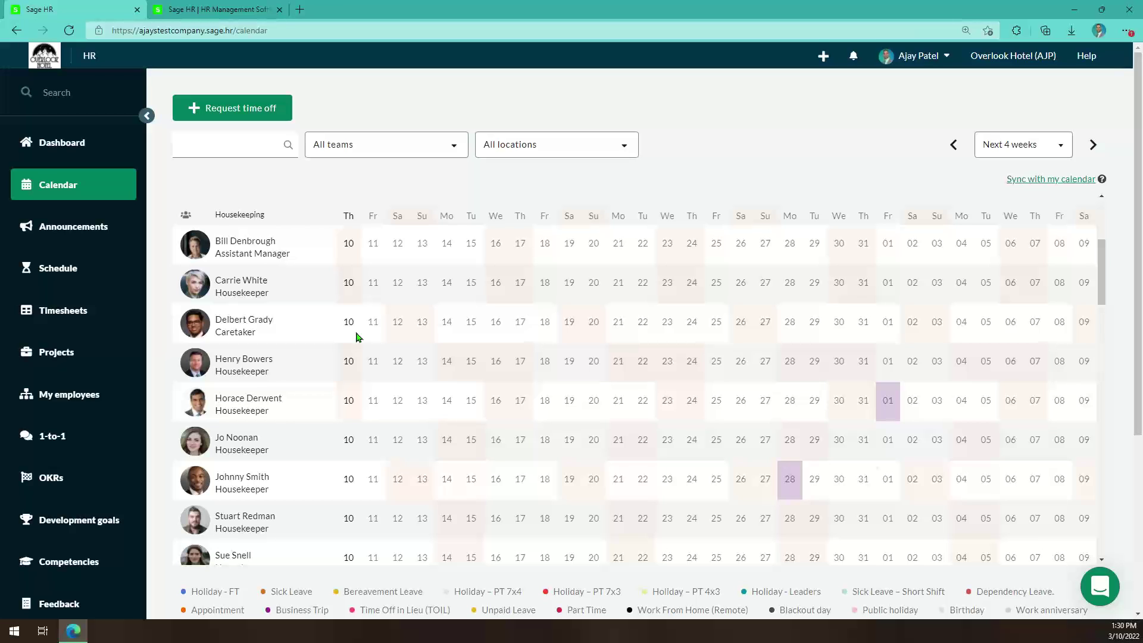
scroll(357, 354, "up", 4)
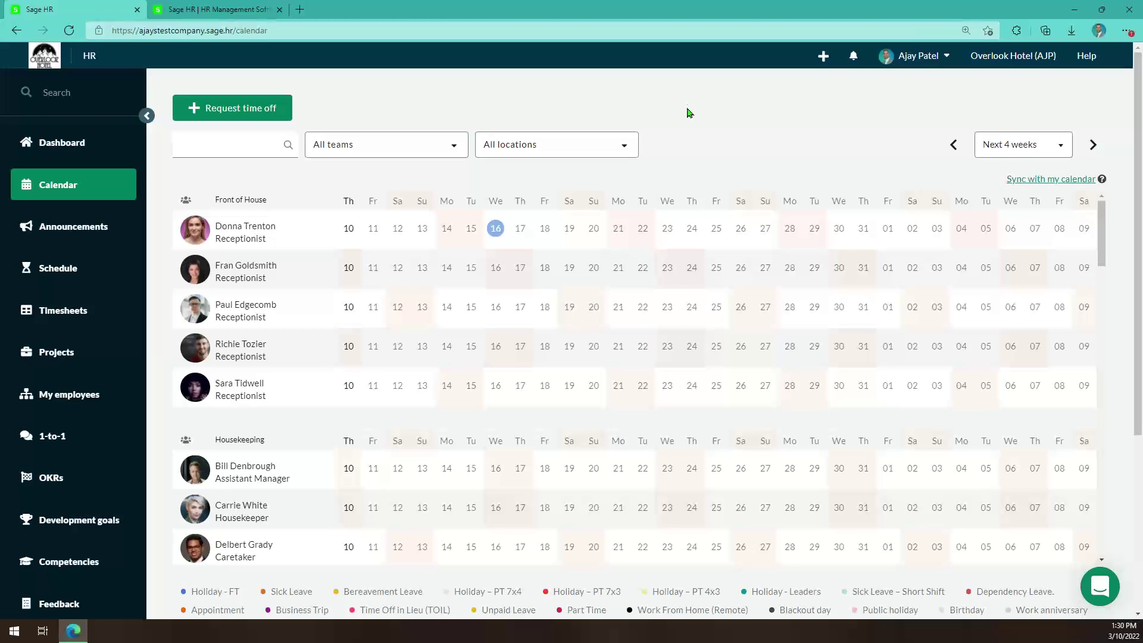
mouse_move(459, 246)
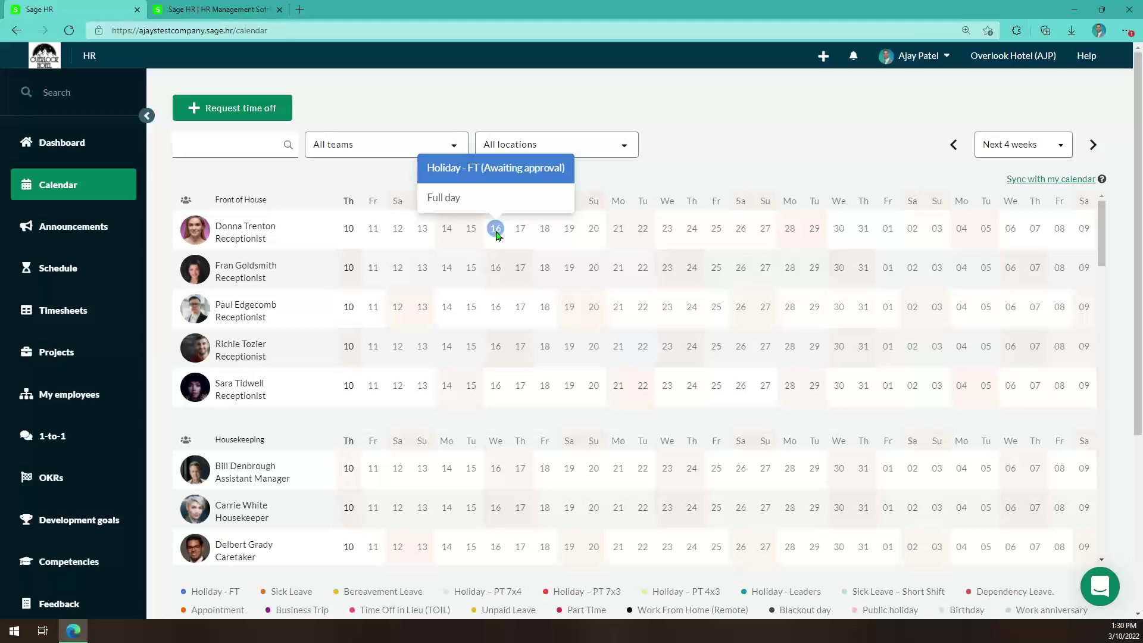
scroll(607, 317, "down", 2)
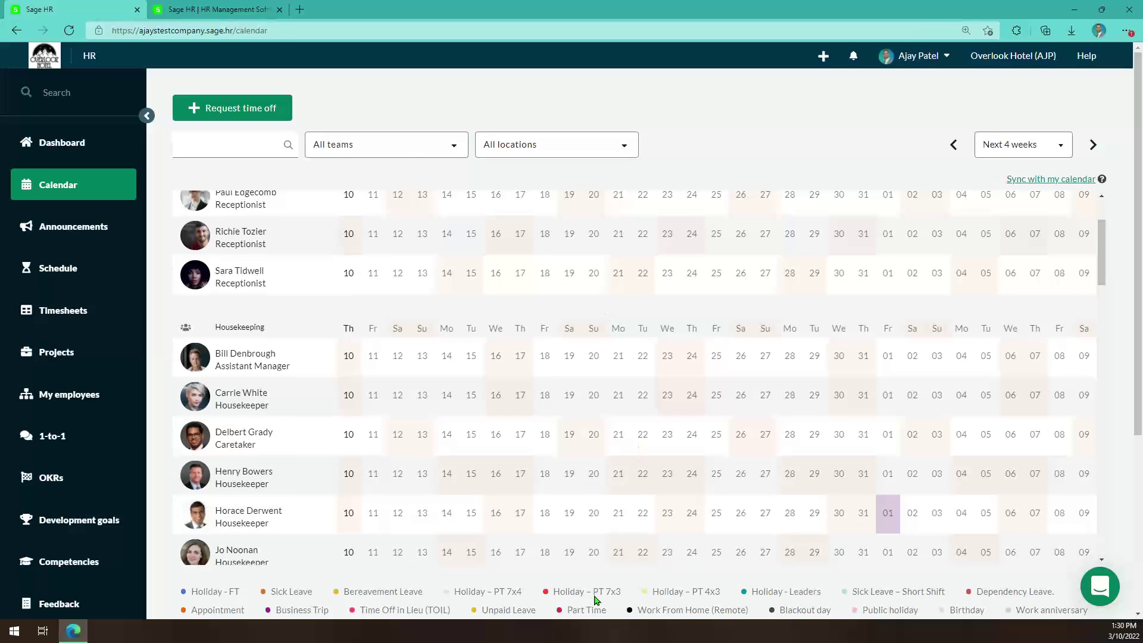
- Check the Holiday – PT 7x3 entry in the calendar legend and the available team and location filter options
triple_click(572, 592)
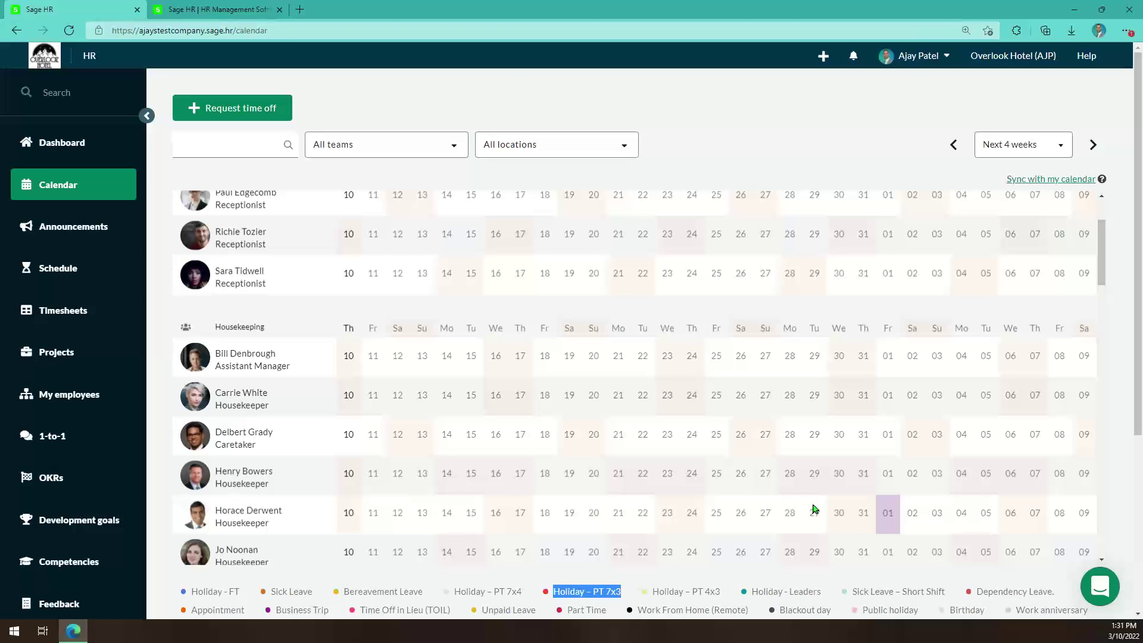
scroll(714, 472, "up", 1)
scroll(714, 473, "up", 3)
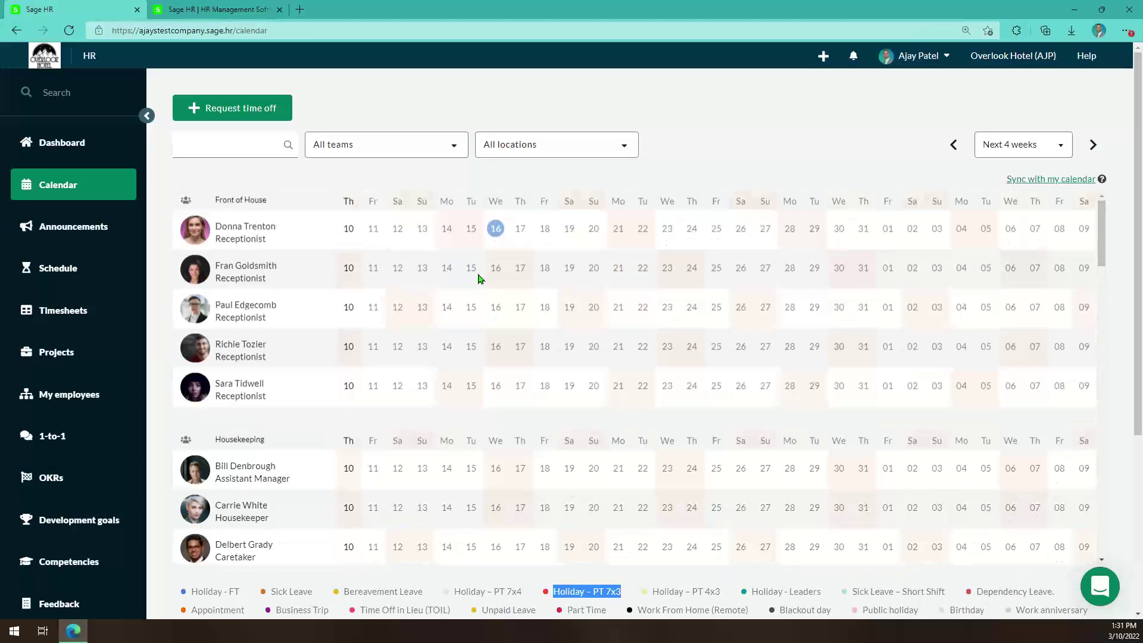
left_click(422, 149)
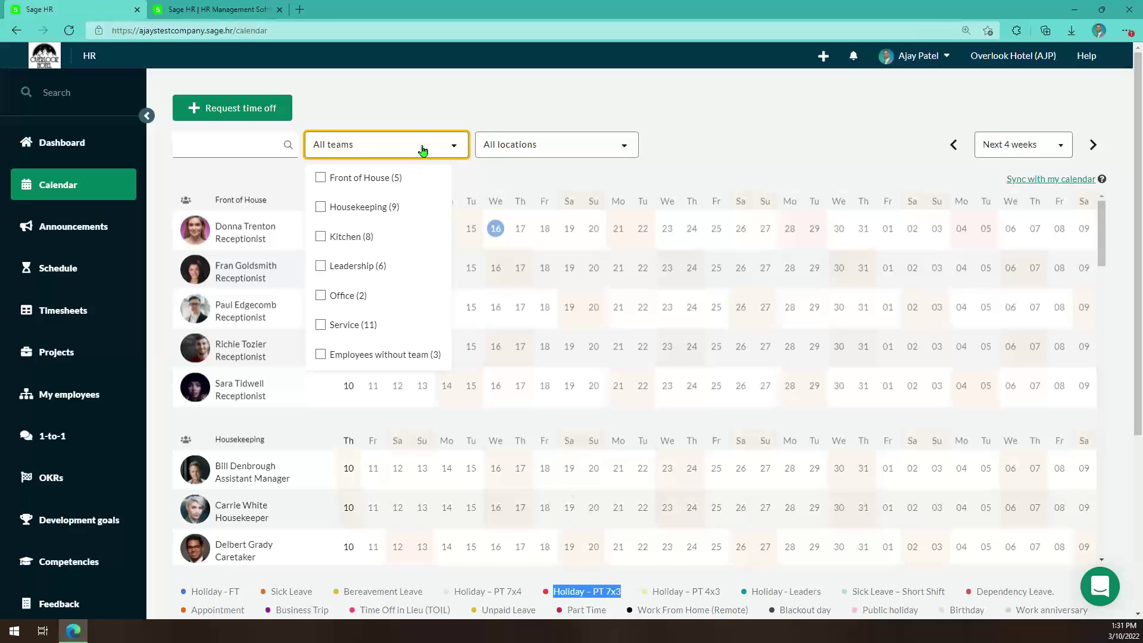
left_click(524, 156)
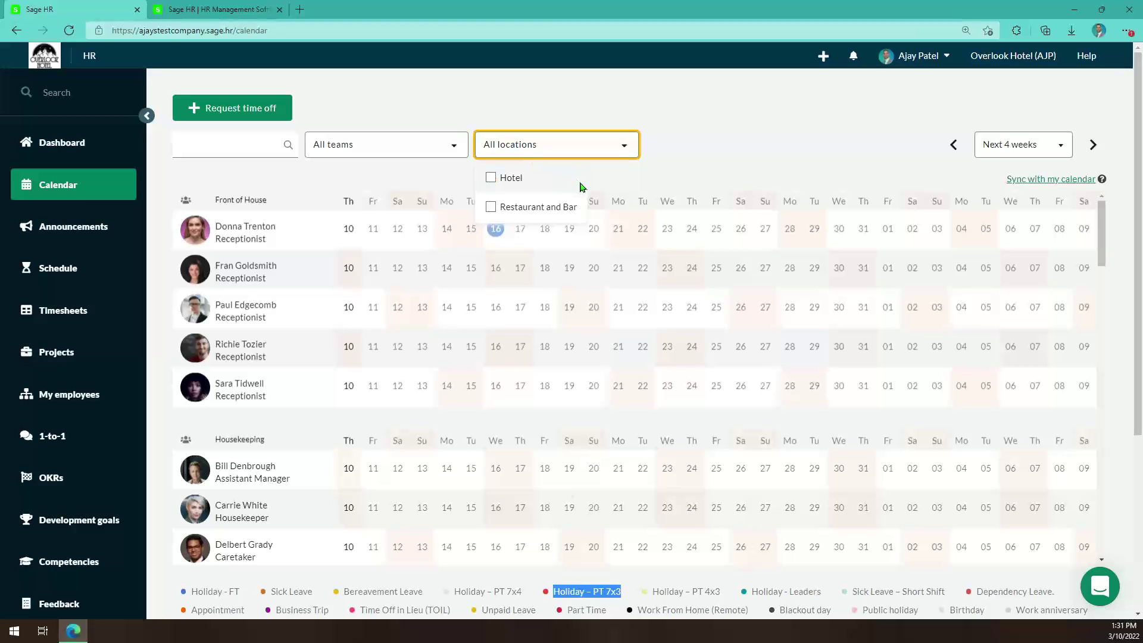
left_click(426, 155)
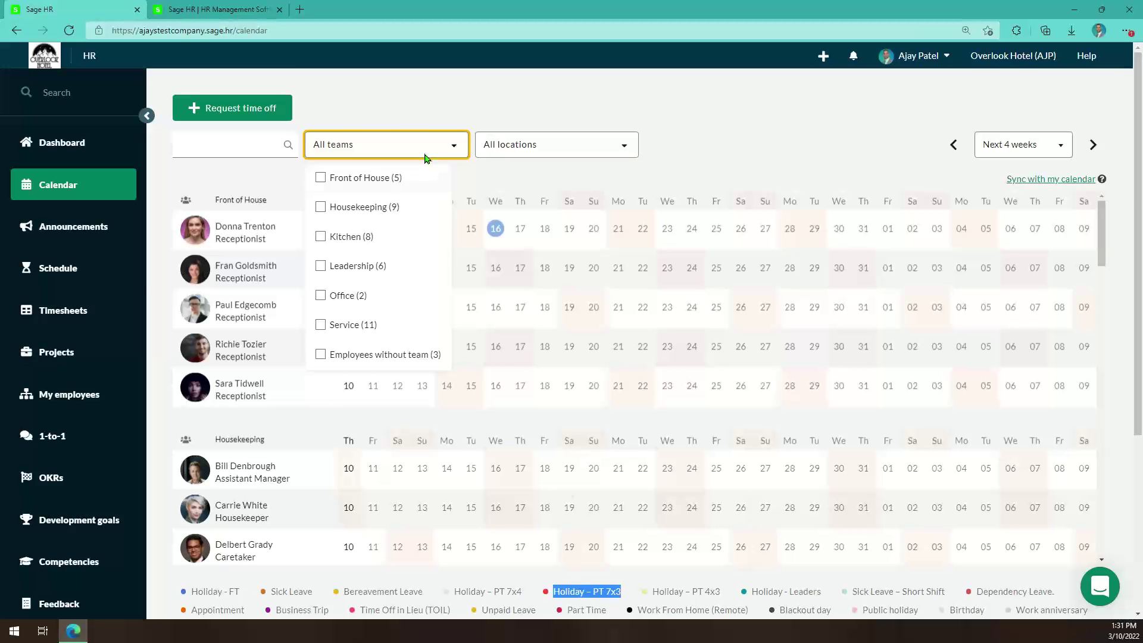
- Open the company's employee directory and bring up the support chat with its help article search
scroll(152, 286, "down", 5)
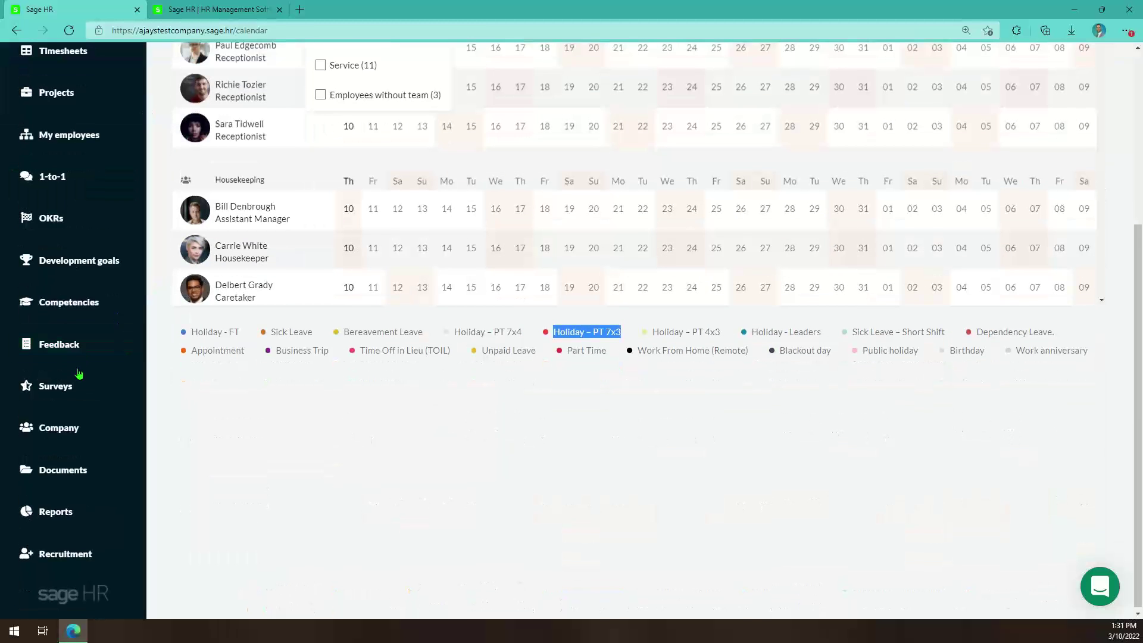
left_click(70, 434)
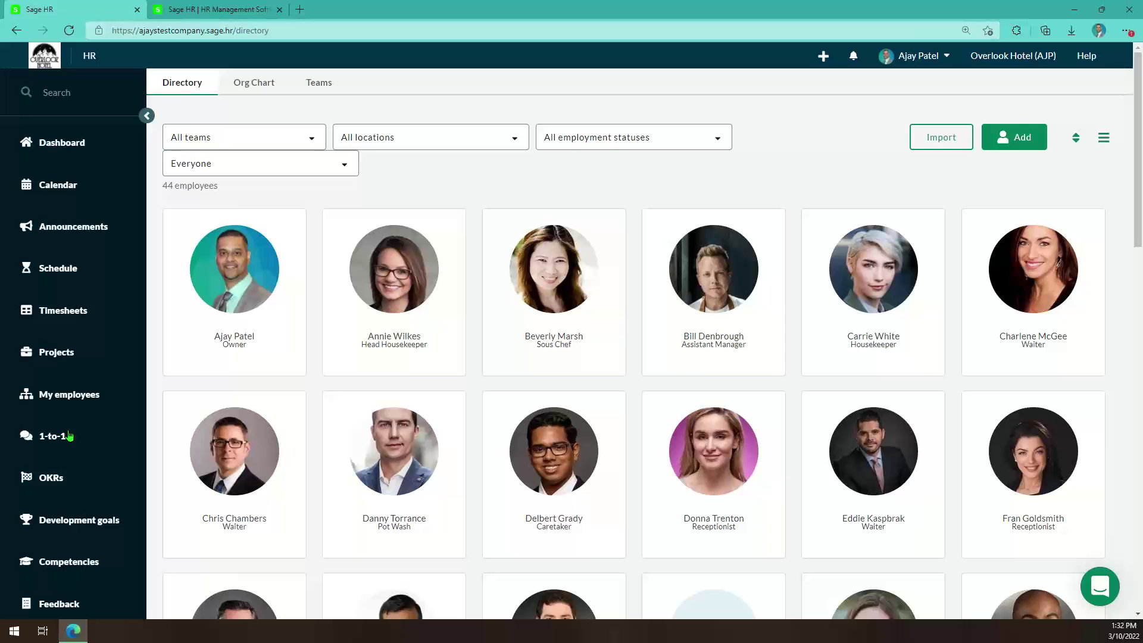
left_click(1106, 582)
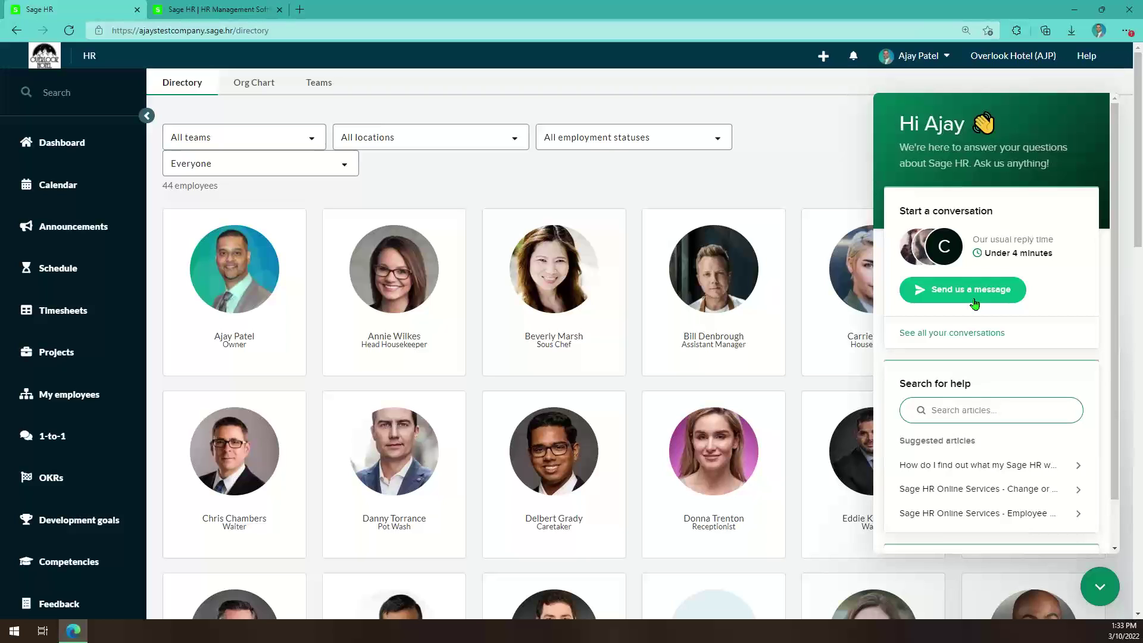
- View the company org chart, expanding the reports under the Head Housekeeper and the Assistant Manager below her
left_click(254, 84)
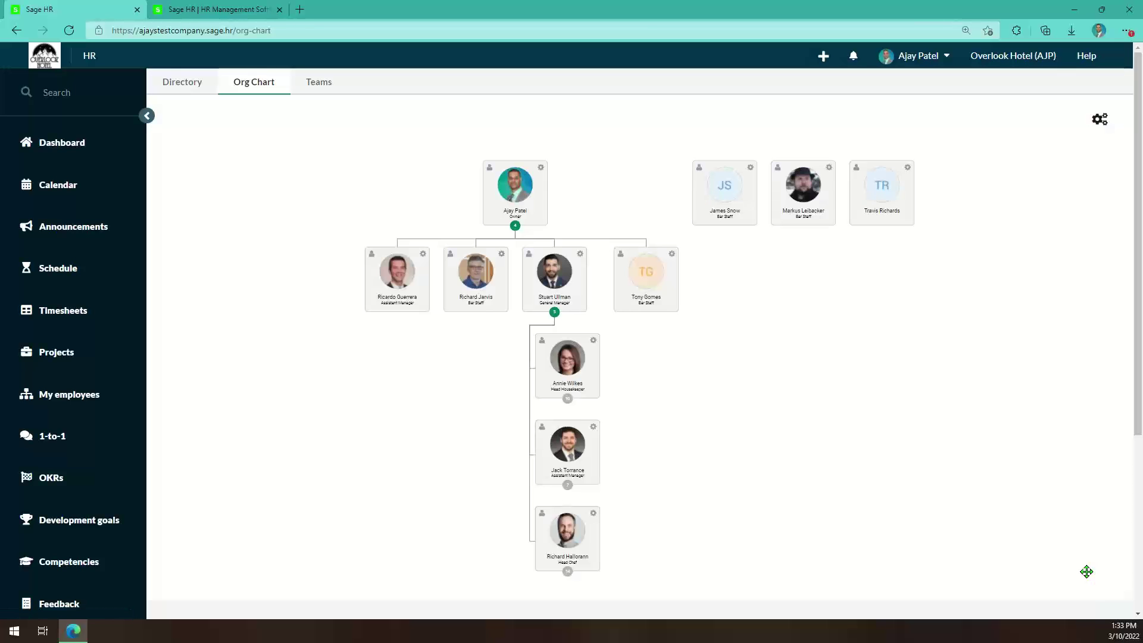
scroll(573, 320, "up", 1)
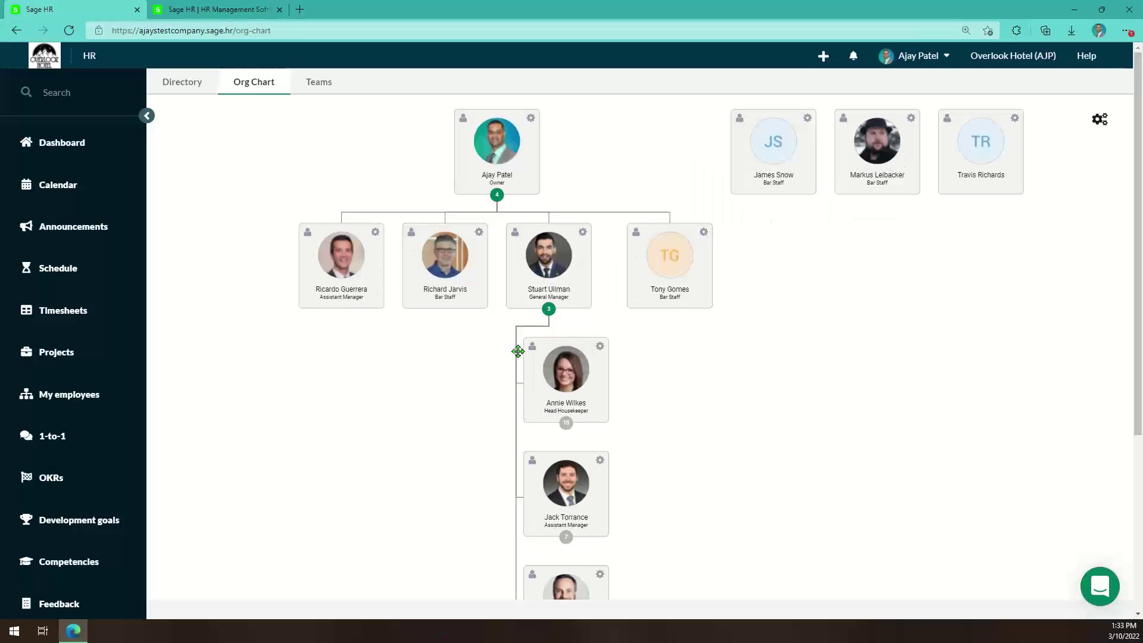
scroll(827, 427, "down", 1)
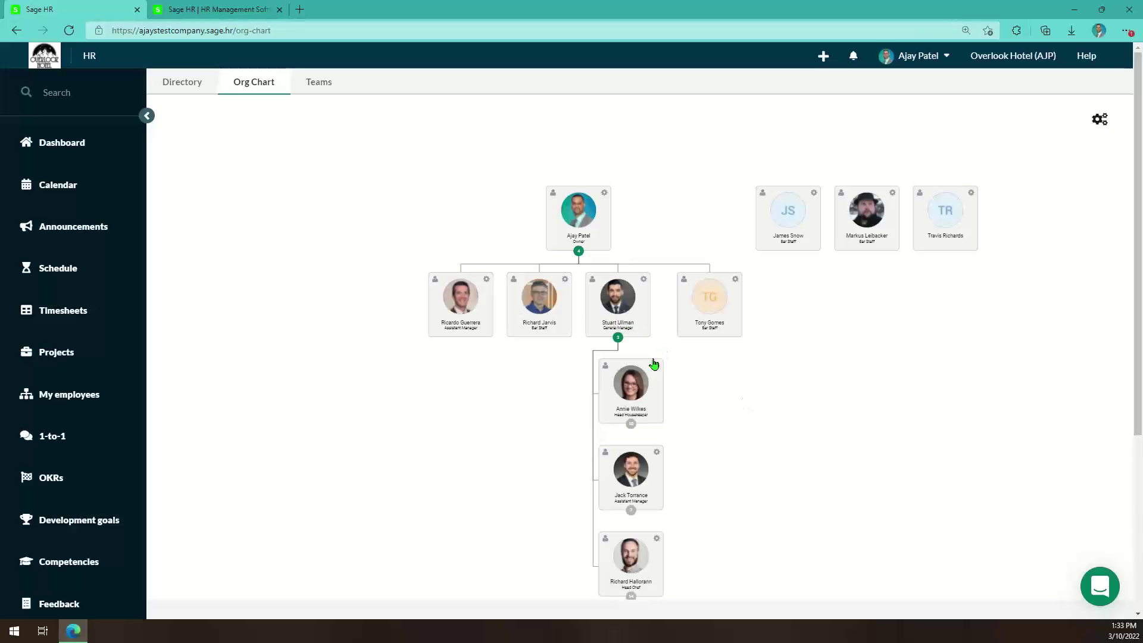
left_click(640, 382)
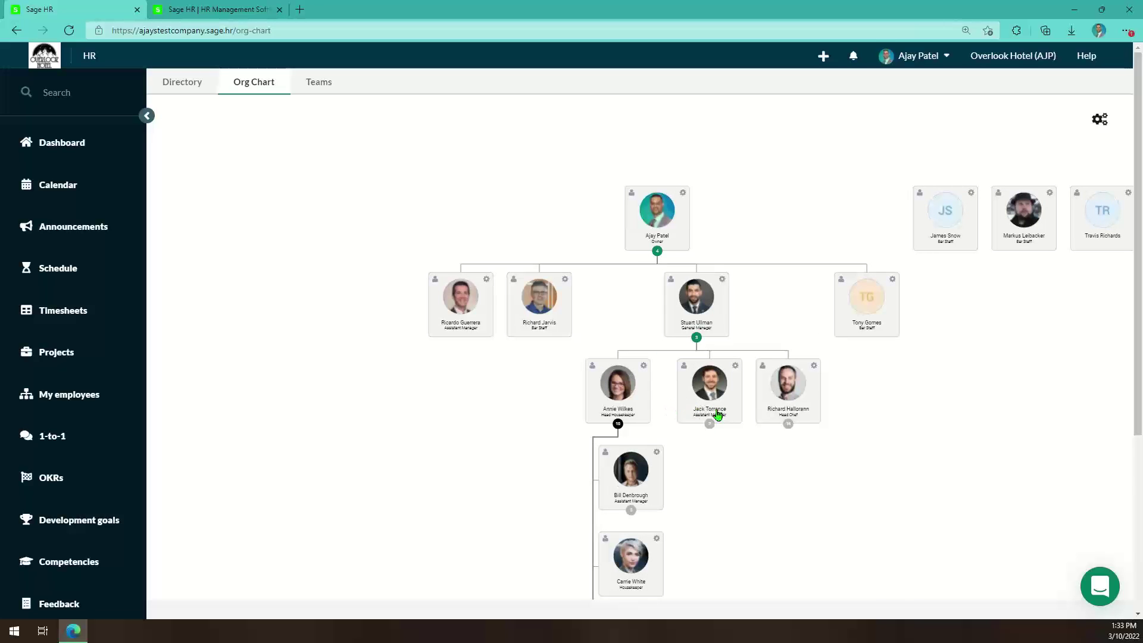
left_click(632, 494)
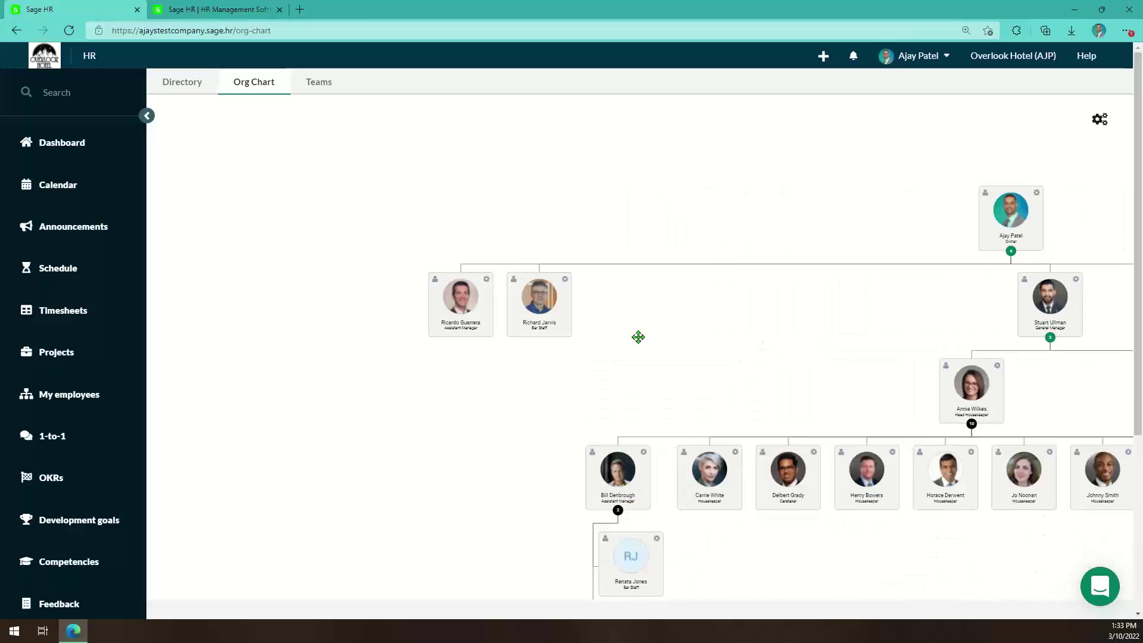
scroll(502, 319, "up", 3)
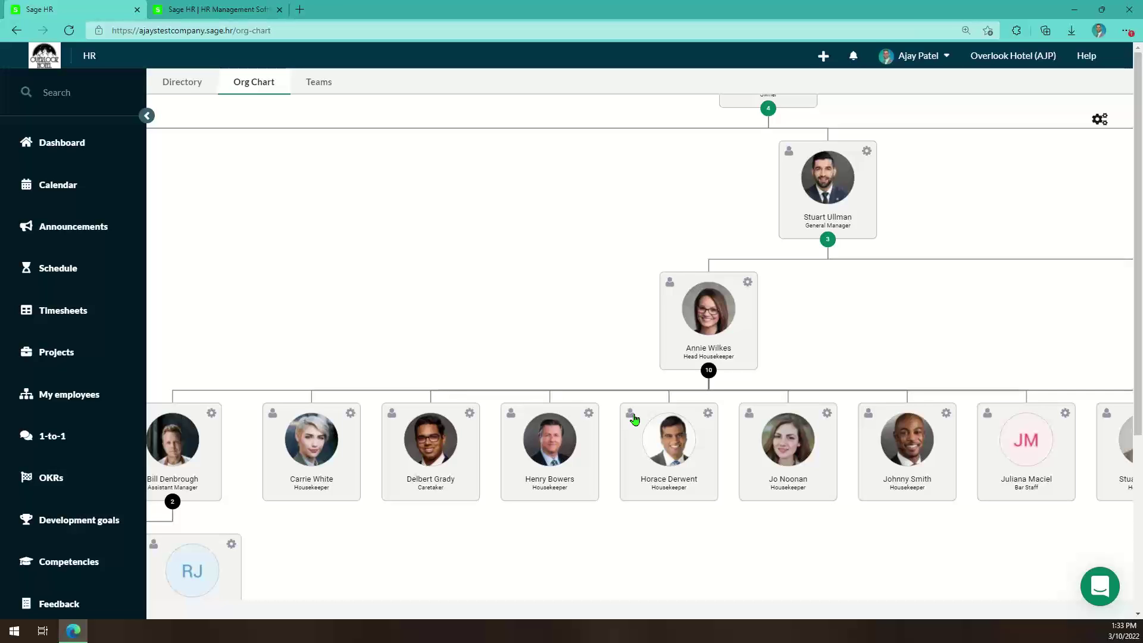
scroll(488, 339, "down", 4)
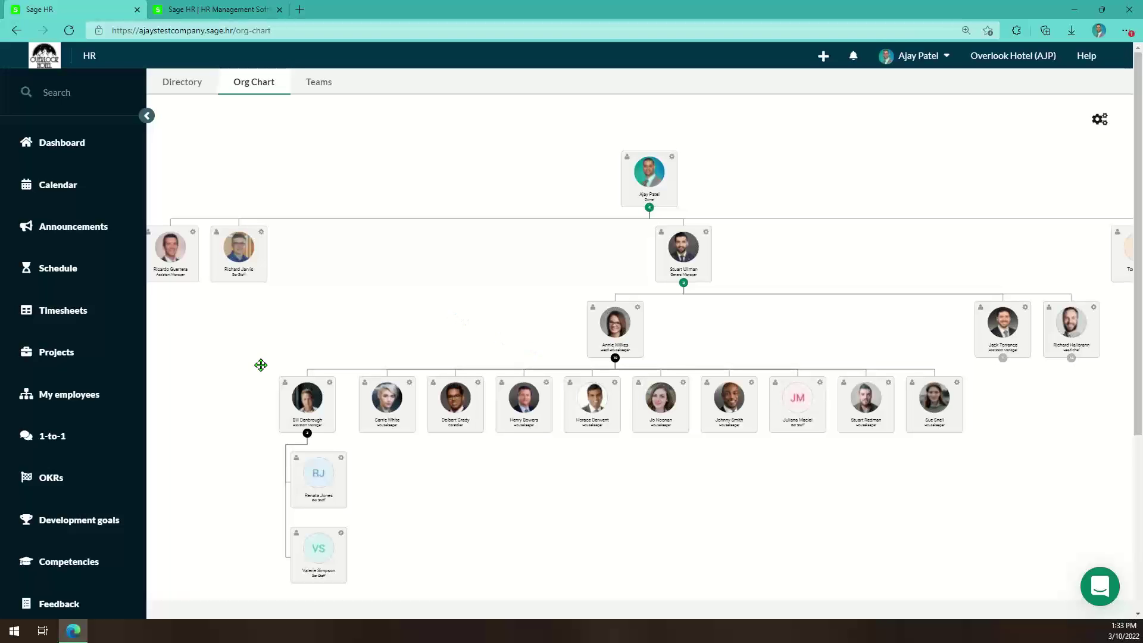
scroll(76, 331, "down", 1)
scroll(80, 369, "up", 2)
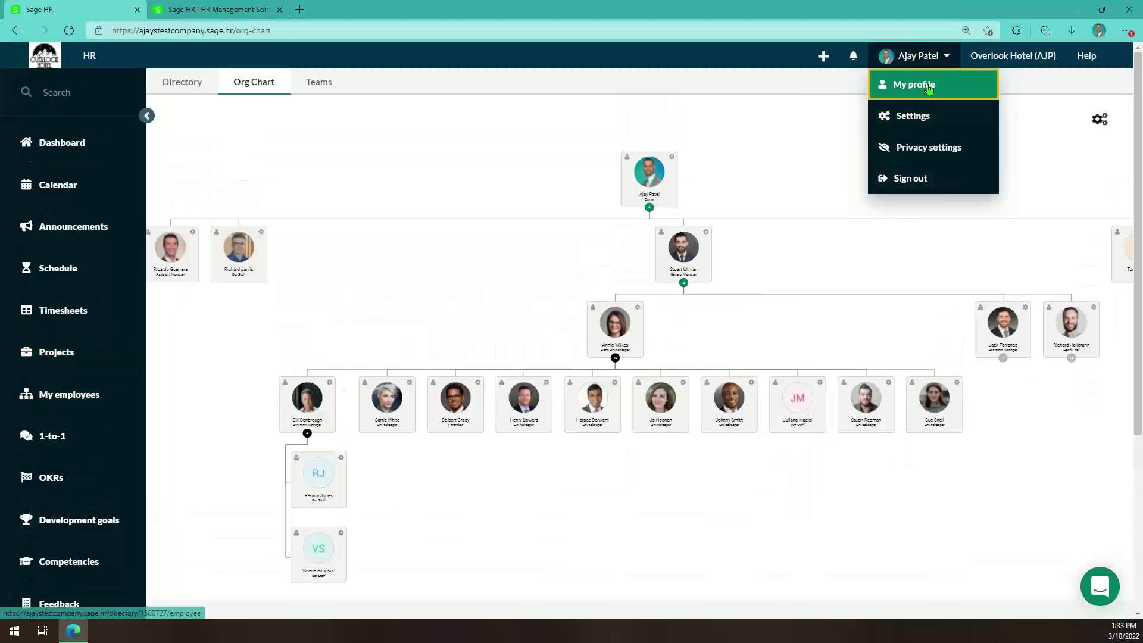
- Open the account holder's own profile and view its Compensation section
left_click(934, 86)
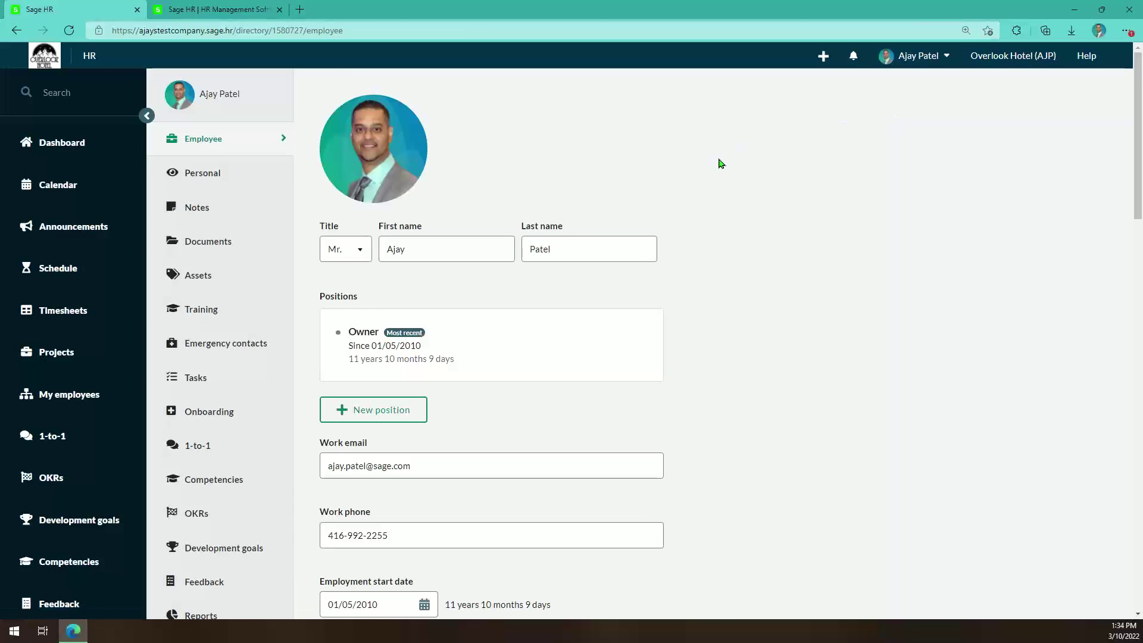
scroll(278, 279, "down", 6)
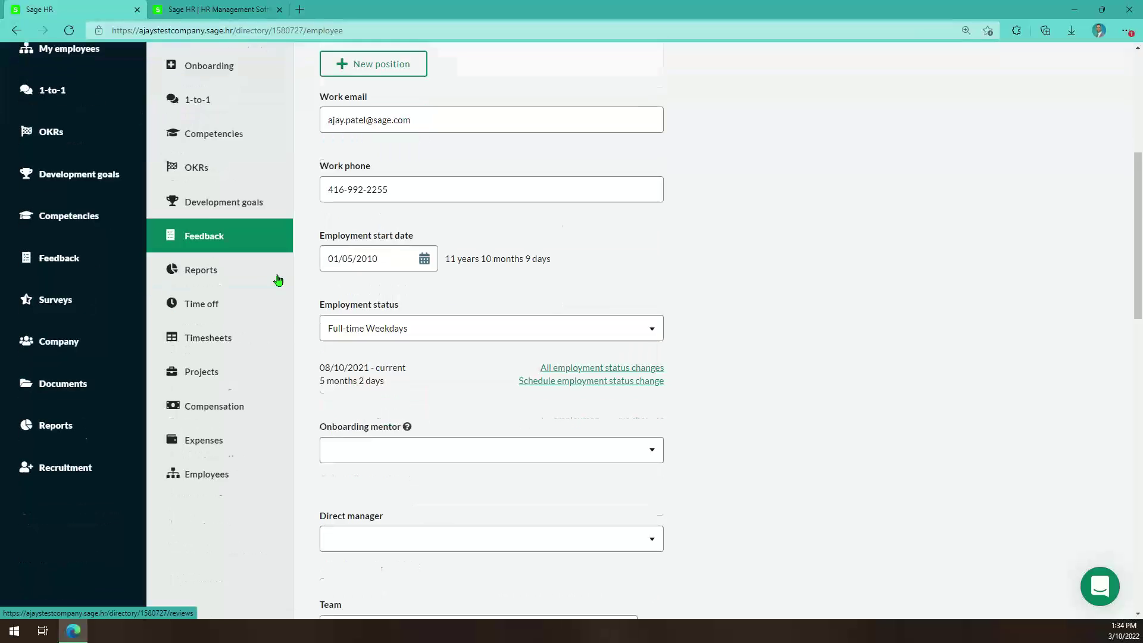
left_click(276, 405)
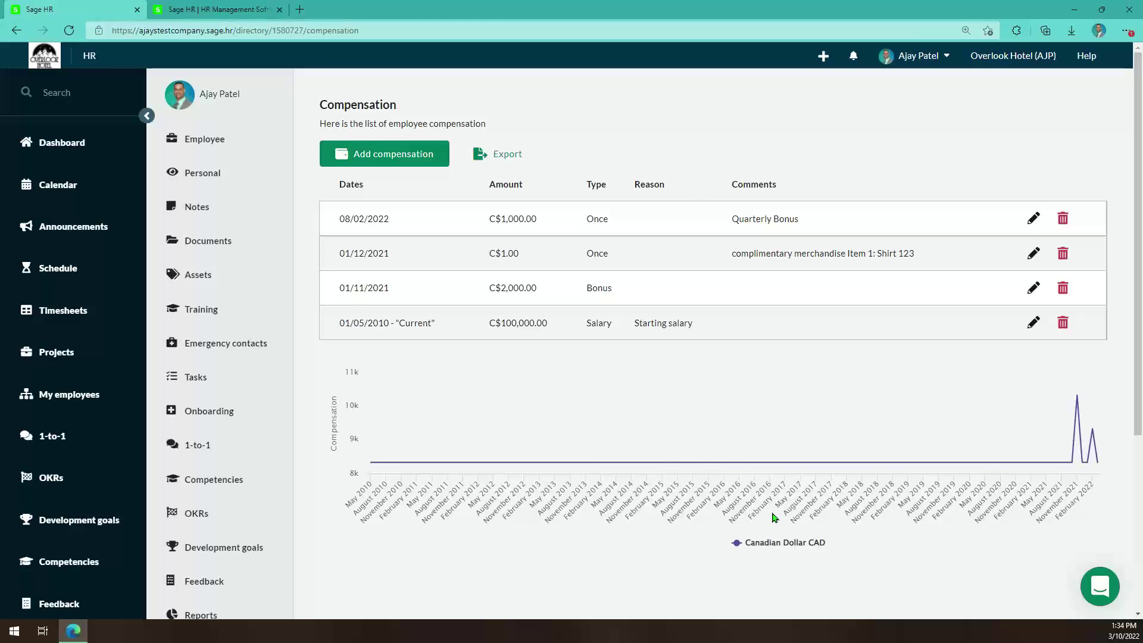
- Review the HR dashboard overview metrics in the company reports, including the Gender report
scroll(523, 480, "down", 5)
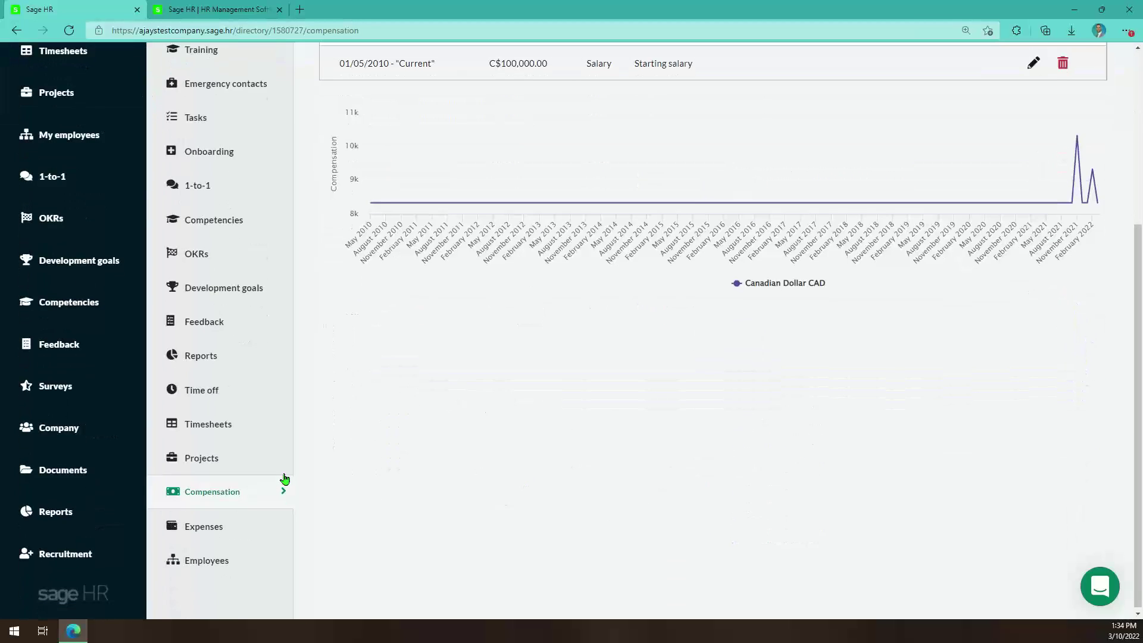
left_click(81, 504)
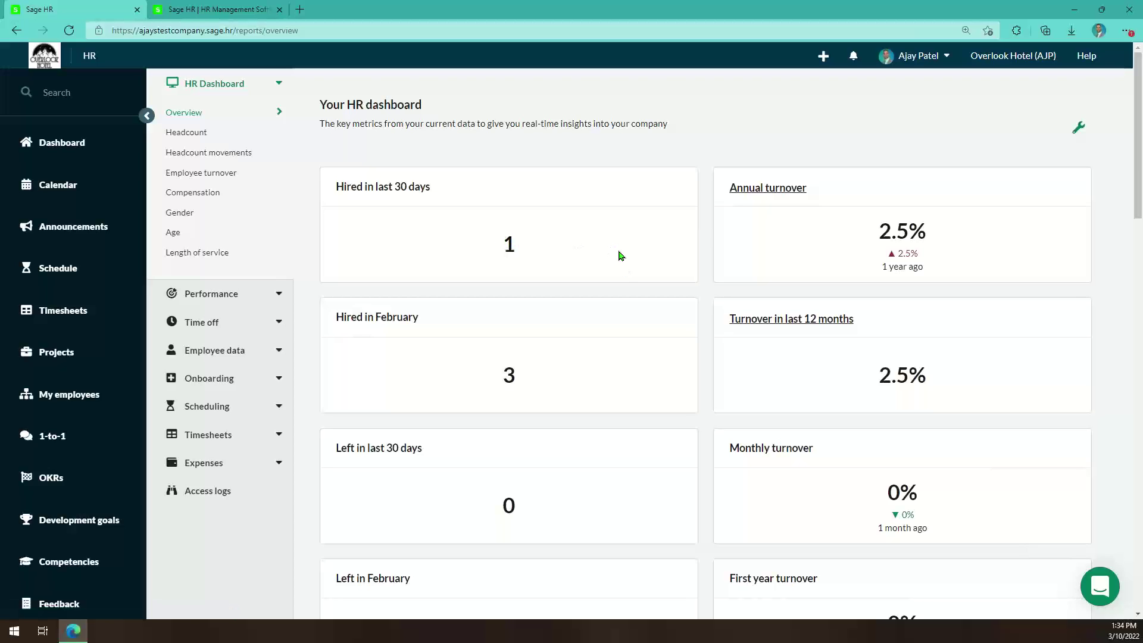
scroll(620, 257, "down", 8)
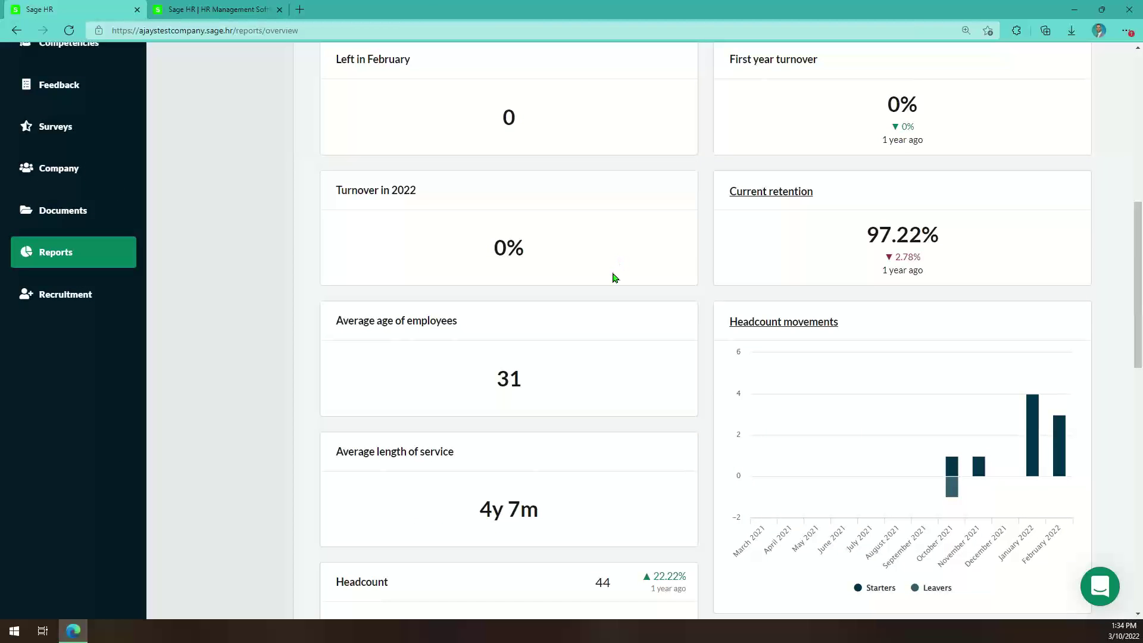
scroll(617, 284, "up", 8)
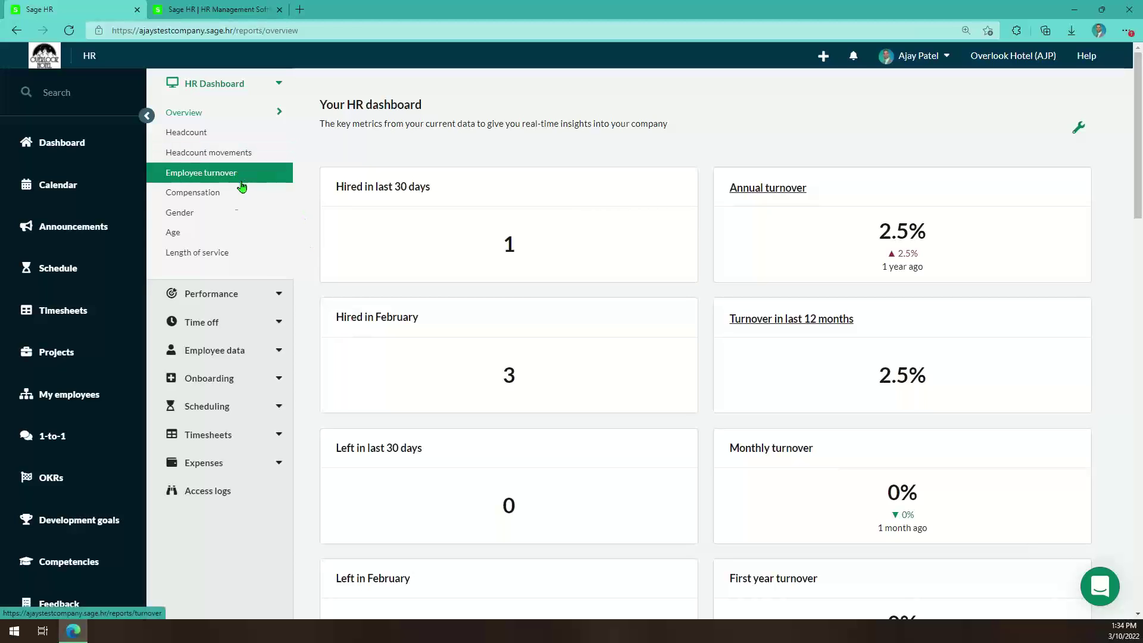
left_click(227, 215)
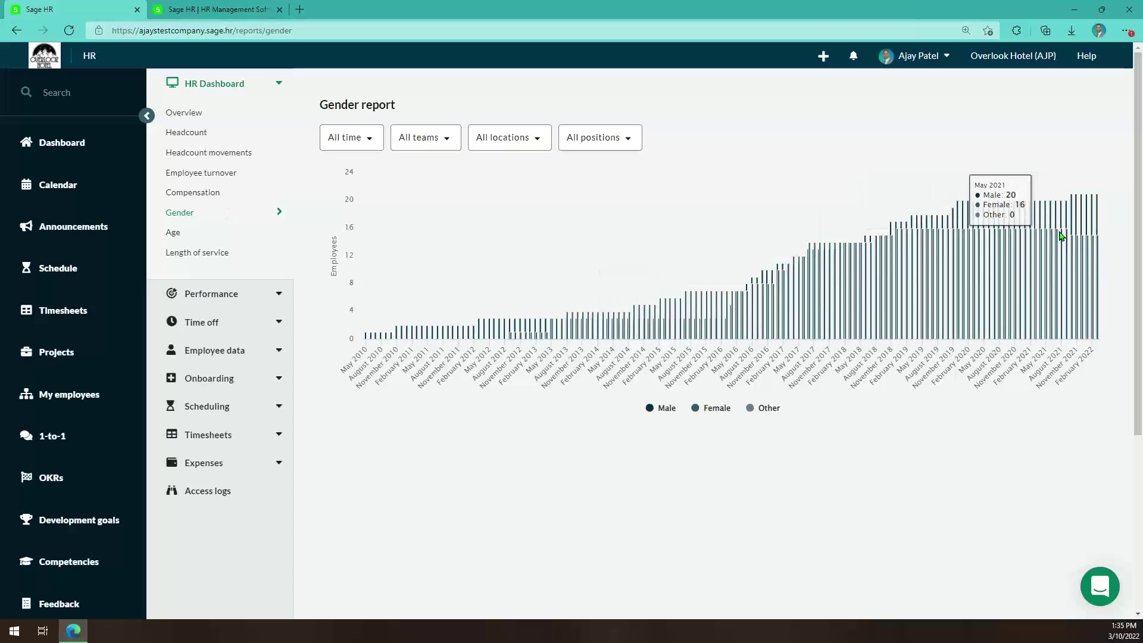
- Look through the reports offered under the Employee data and Timesheets categories
left_click(213, 349)
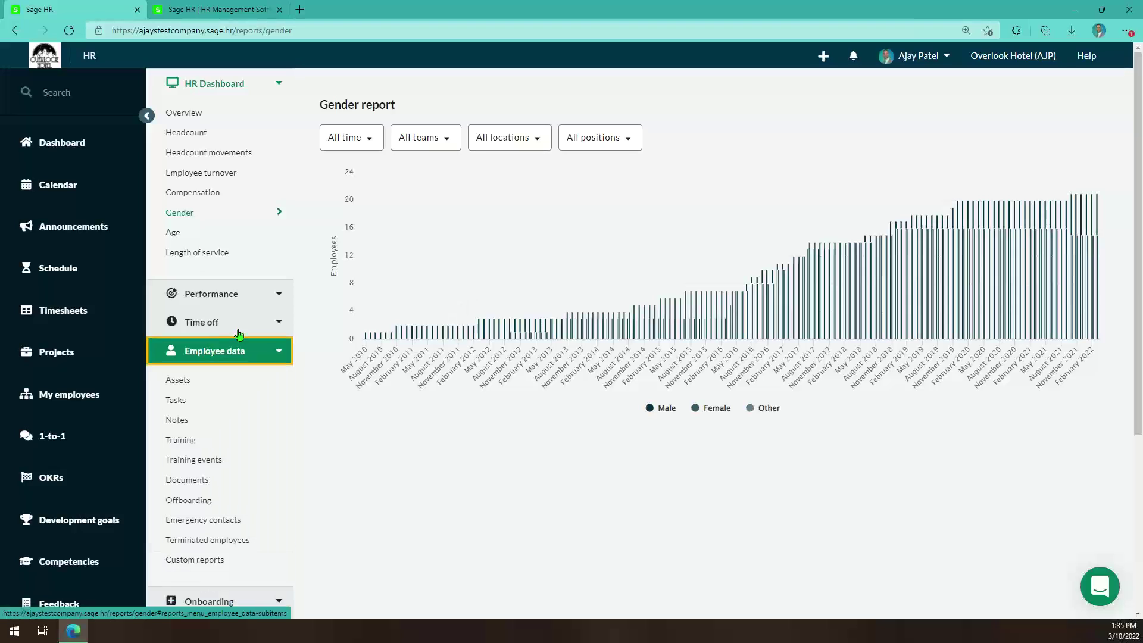
scroll(239, 369, "down", 2)
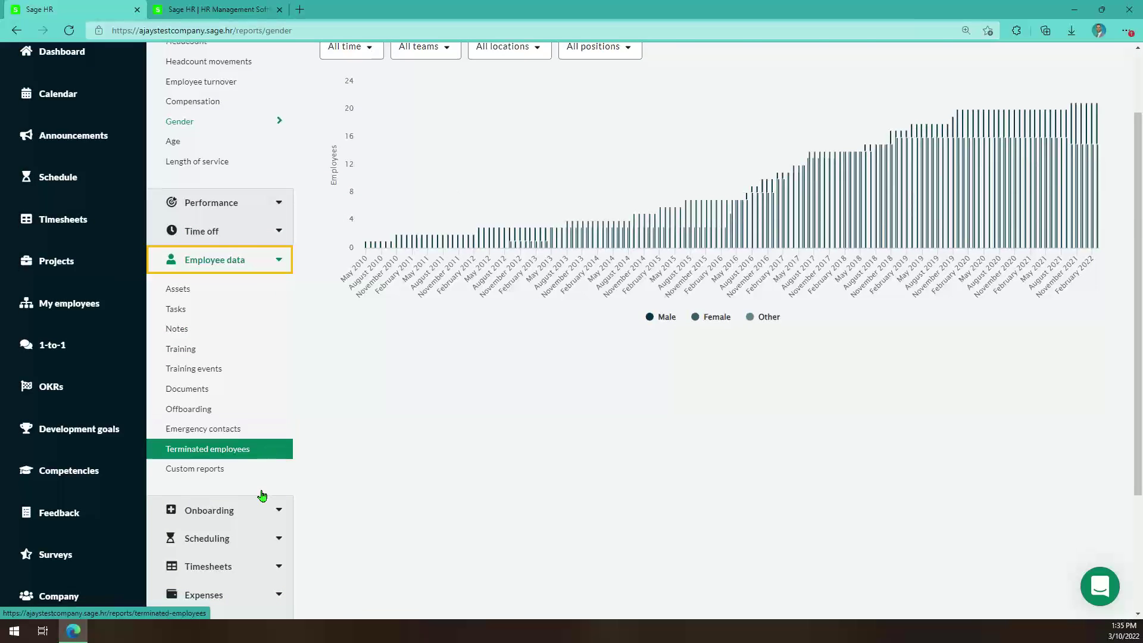
scroll(260, 495, "down", 3)
left_click(282, 397)
scroll(235, 364, "down", 1)
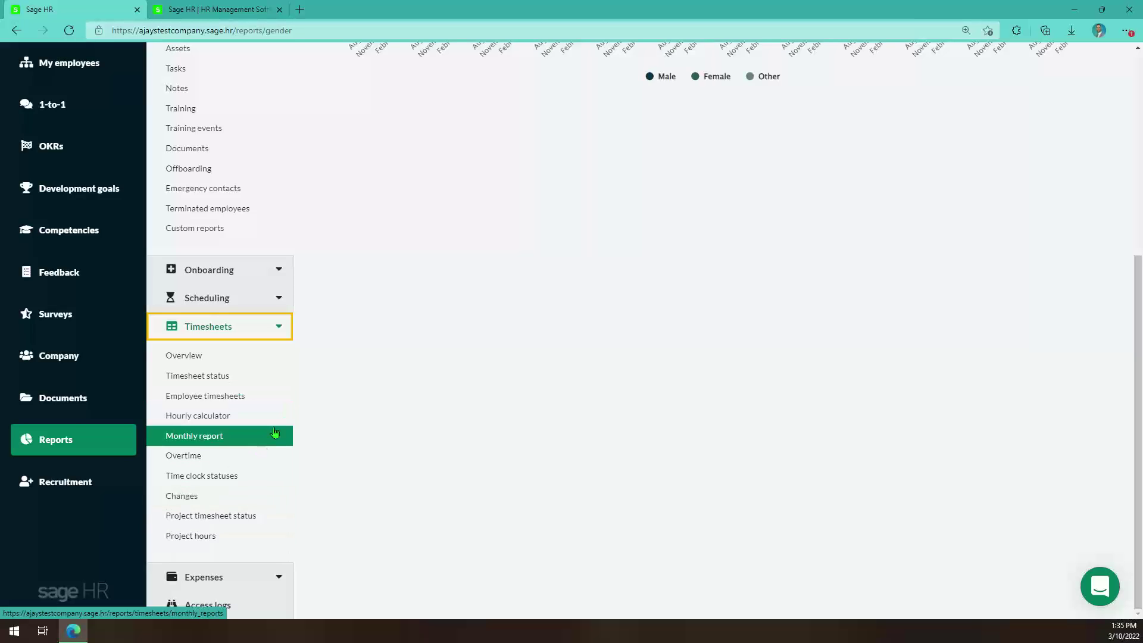
- Open the Individual allowances report from the Time off report category
scroll(275, 433, "up", 5)
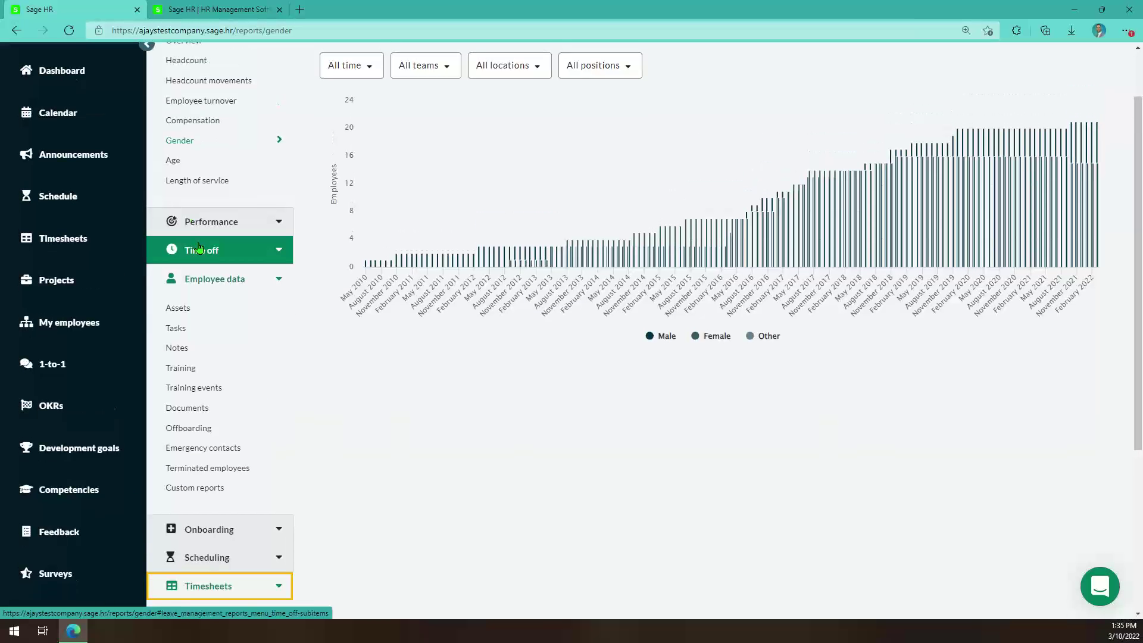
left_click(201, 248)
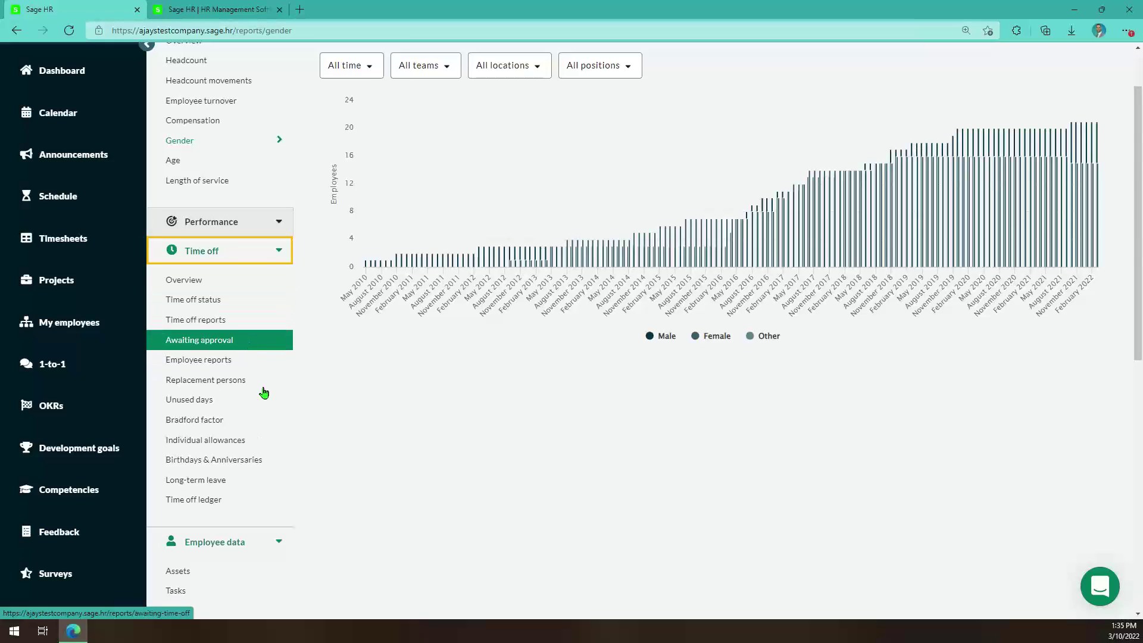
left_click(261, 441)
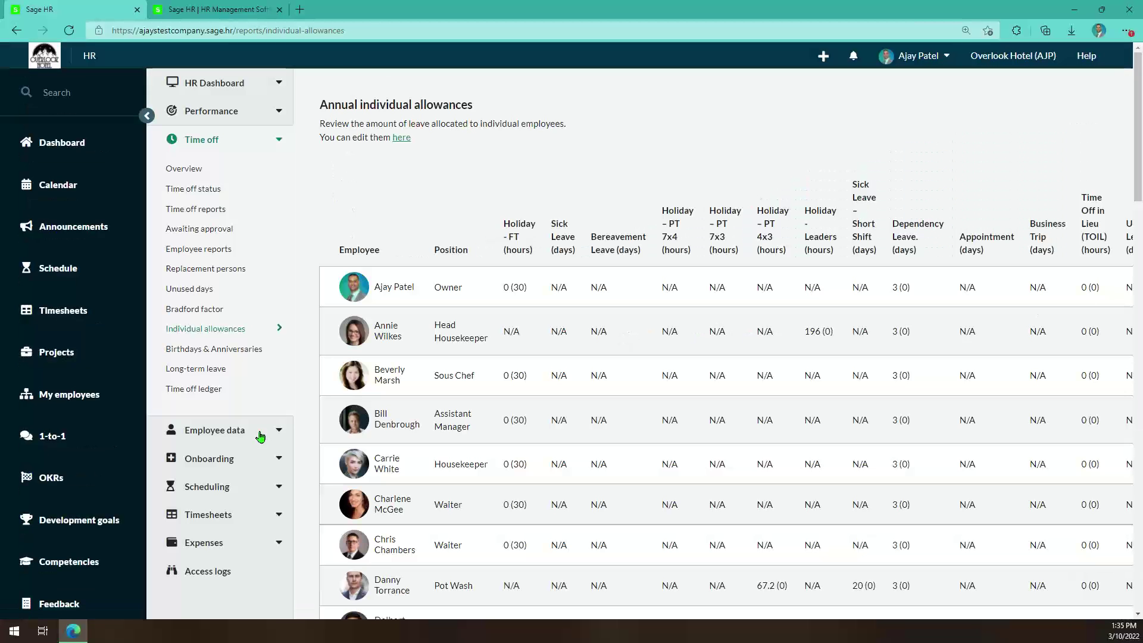
- Examine the annual leave allocated to each employee across all time off policies in the Individual allowances table
scroll(849, 341, "down", 12)
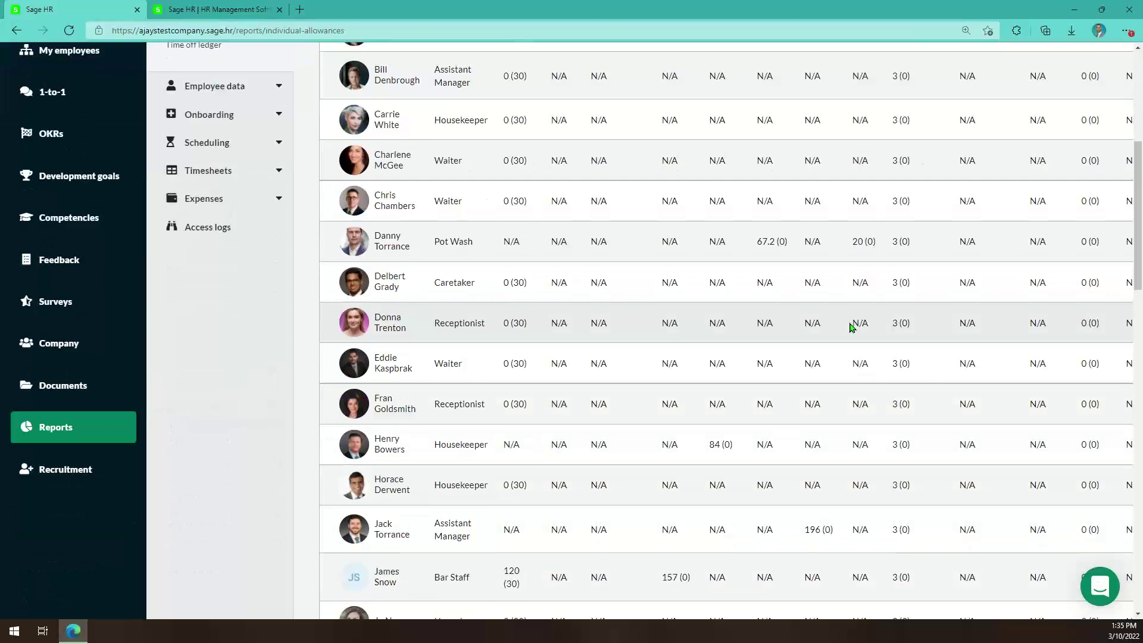
scroll(835, 334, "up", 12)
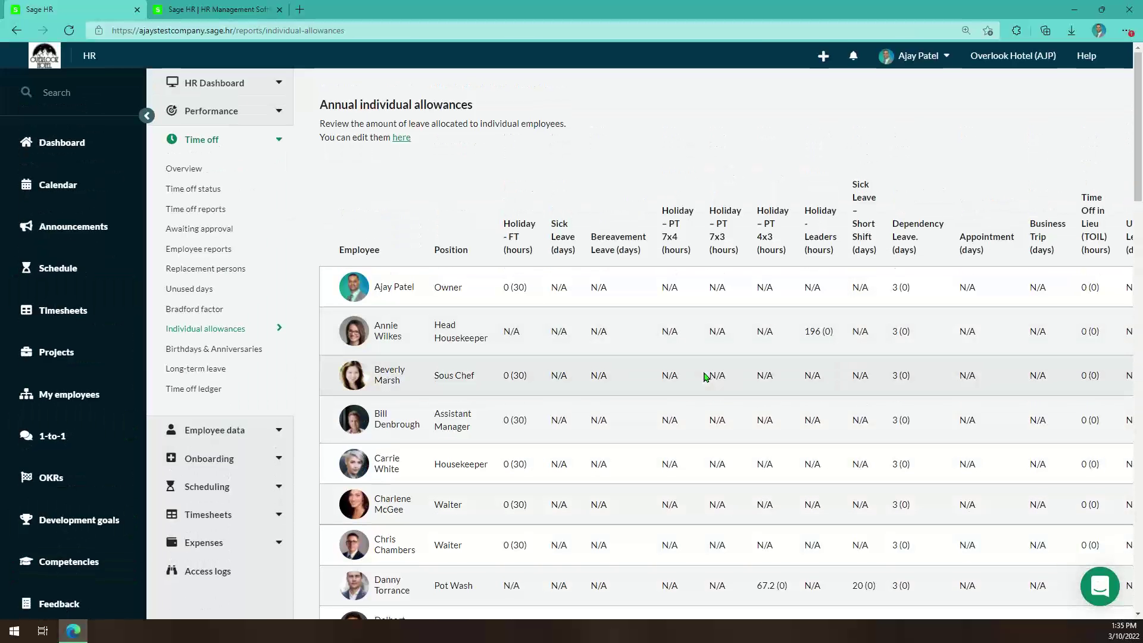
scroll(704, 378, "down", 12)
scroll(787, 344, "down", 3)
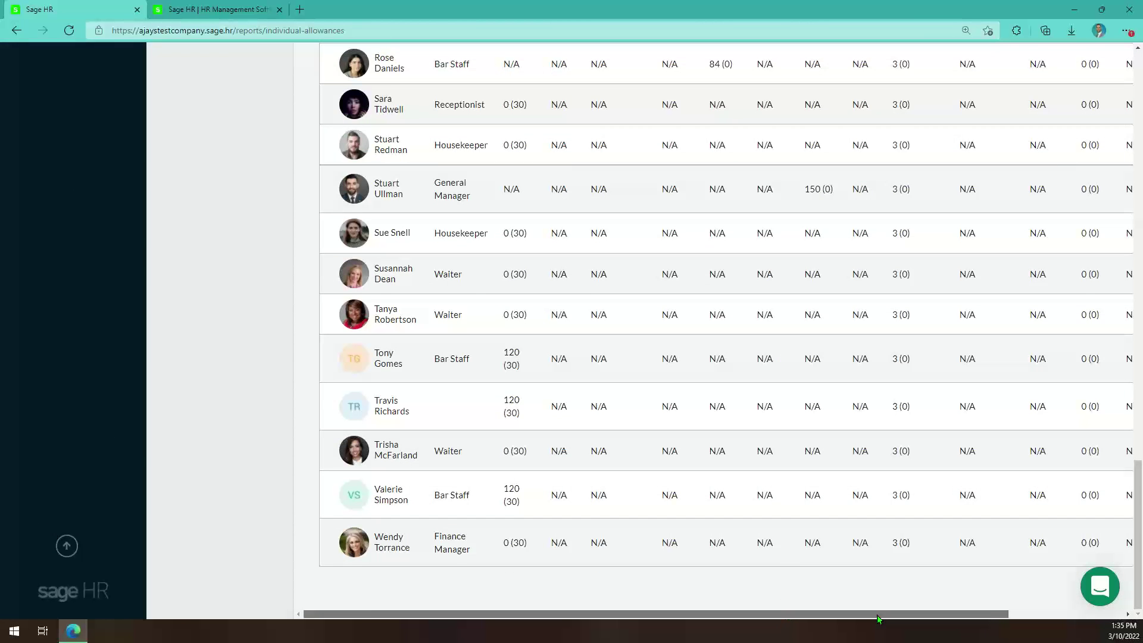
scroll(787, 614, "right", 2)
scroll(796, 375, "up", 12)
scroll(743, 383, "up", 3)
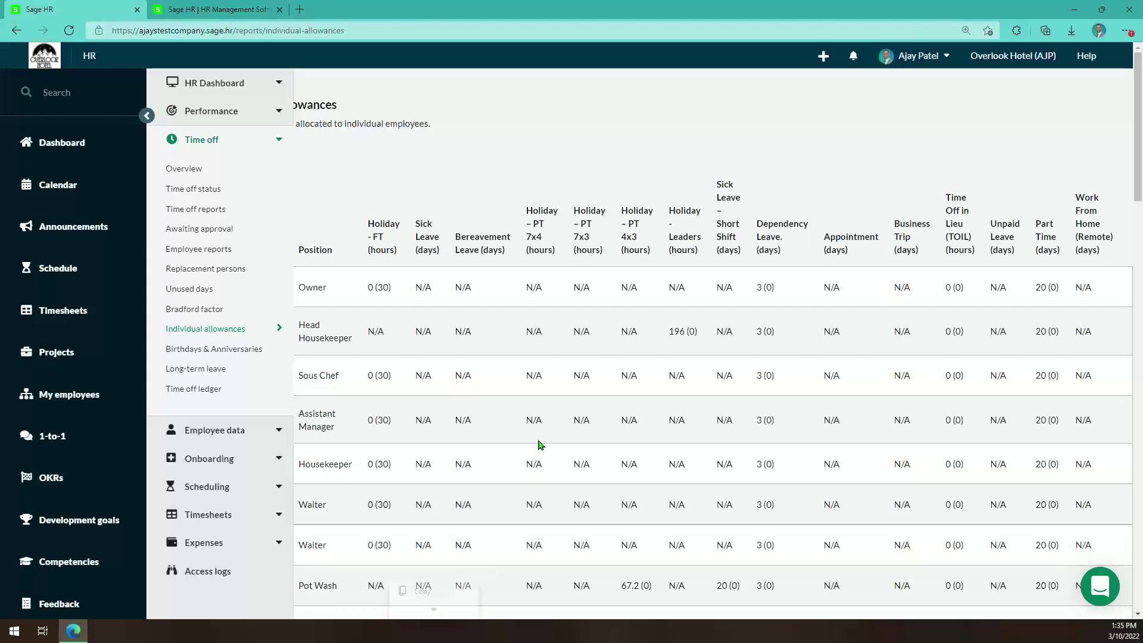
scroll(545, 382, "left", 3)
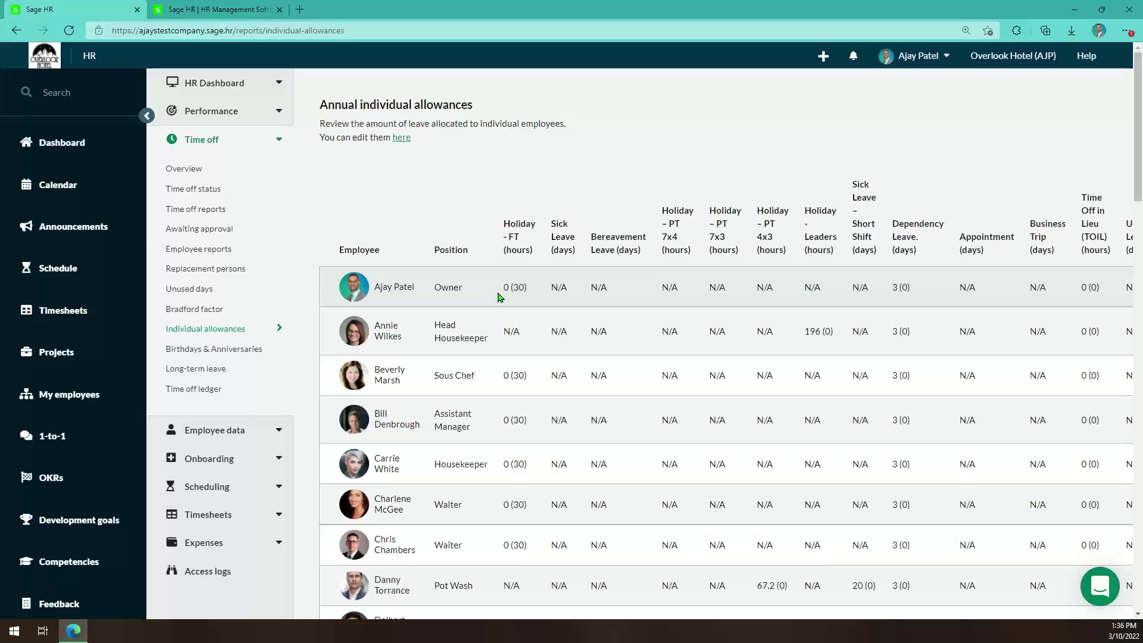
- Open the Holiday - FT policy for editing from the Time off policies in the company settings
scroll(92, 278, "down", 5)
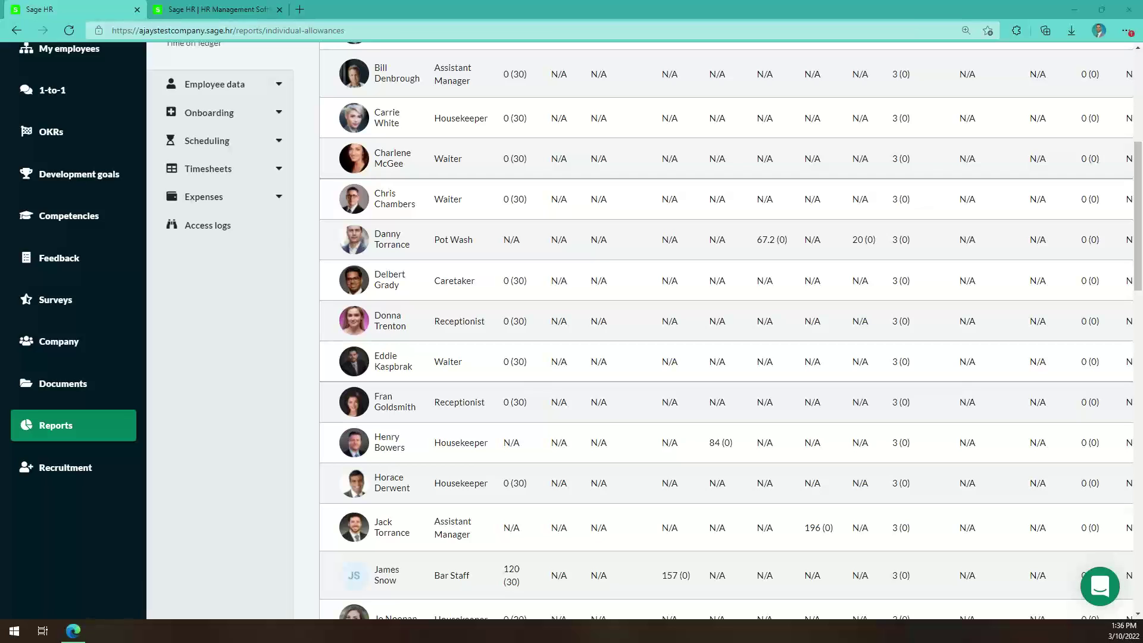
scroll(1079, 292, "up", 6)
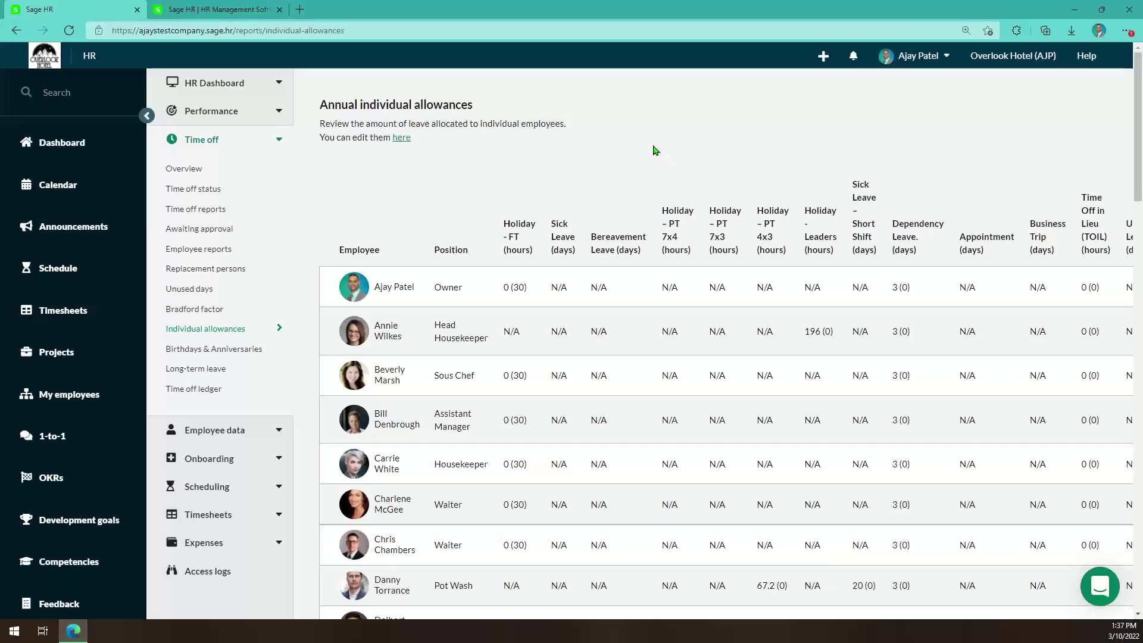
left_click(908, 55)
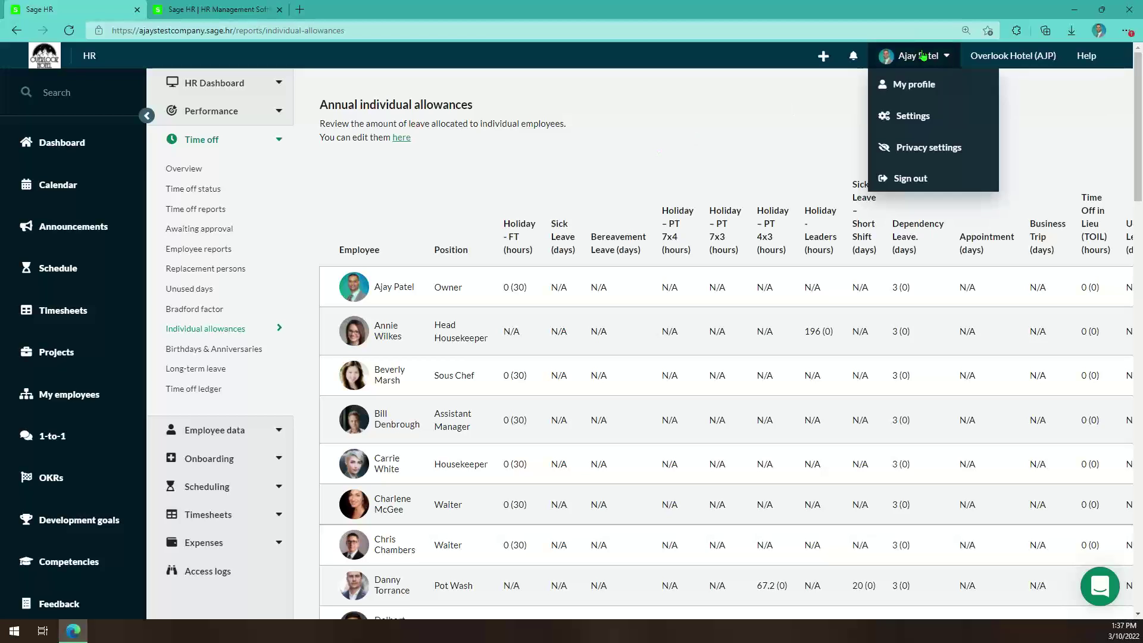
left_click(953, 120)
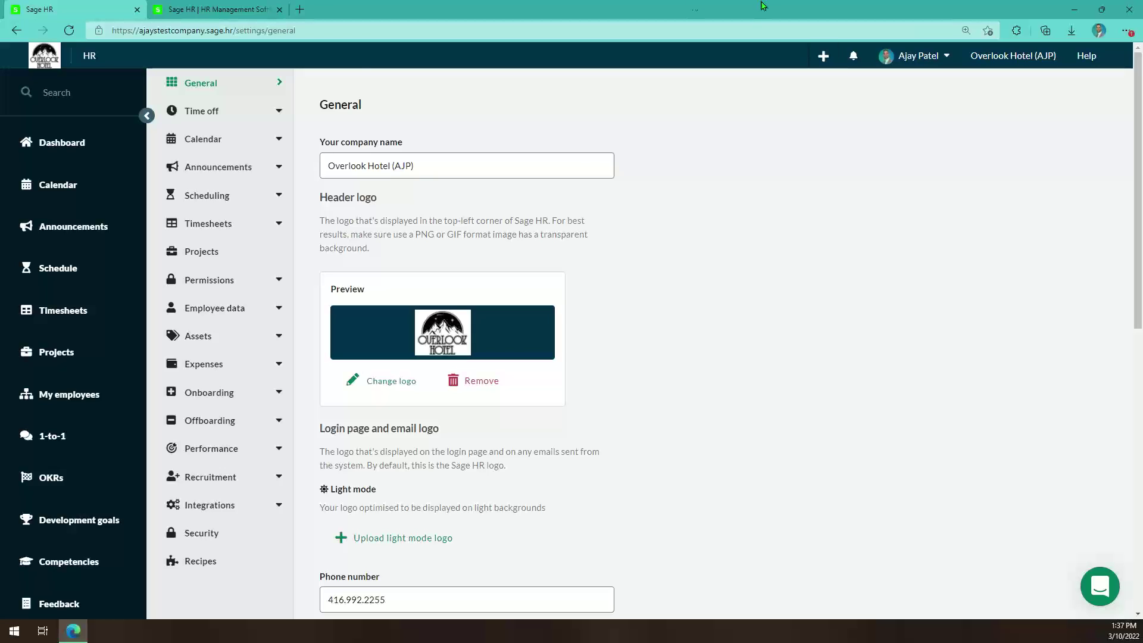
left_click(203, 112)
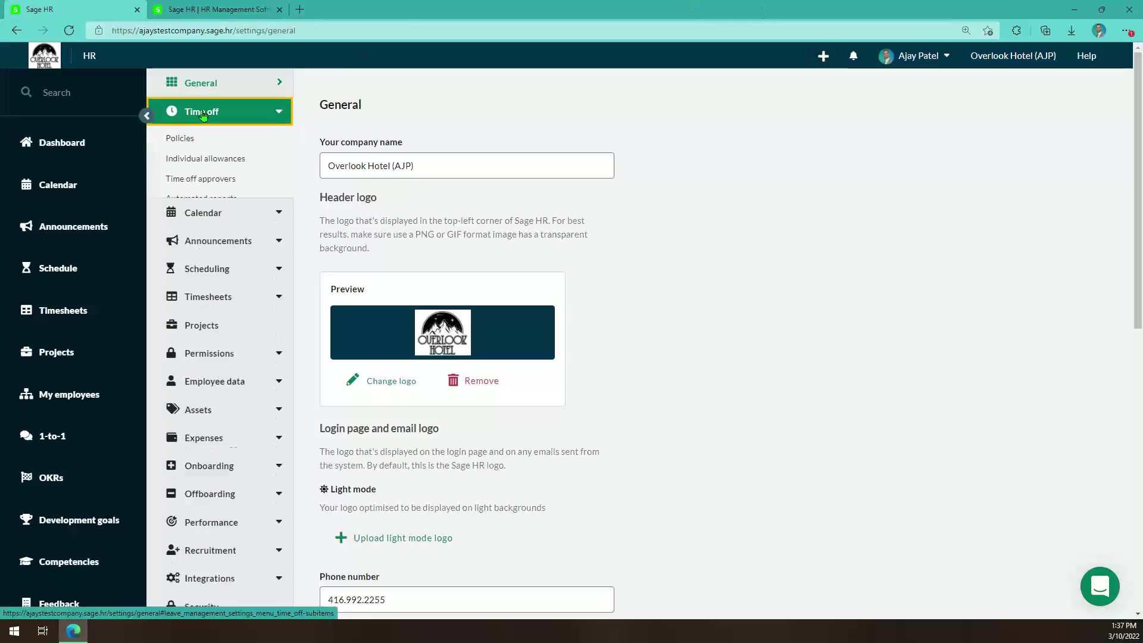
left_click(212, 146)
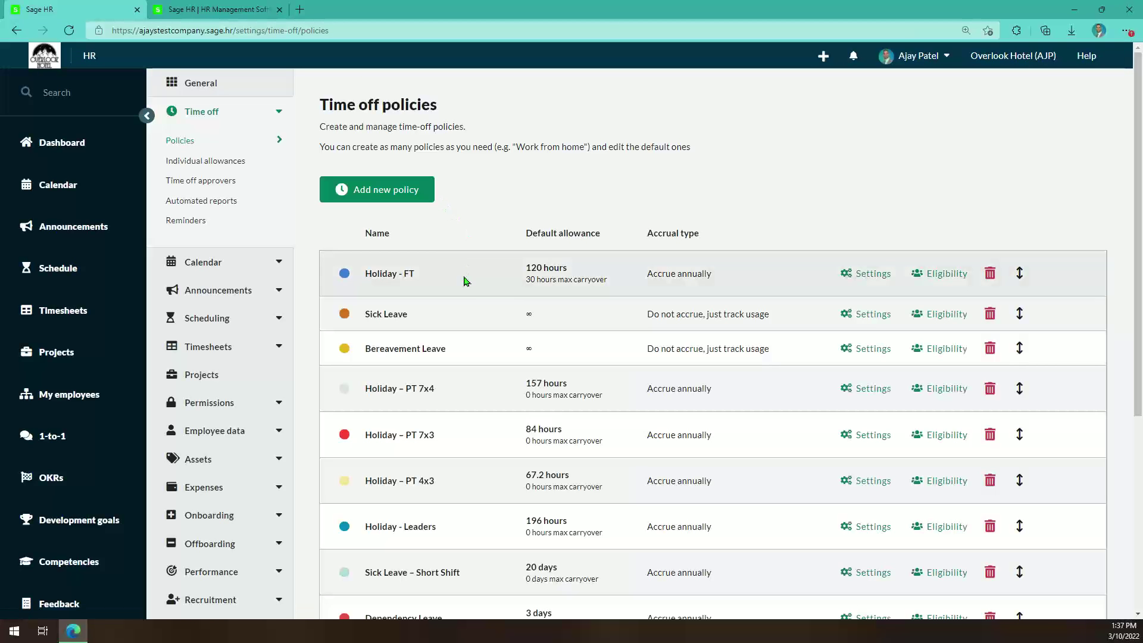
scroll(536, 262, "down", 1)
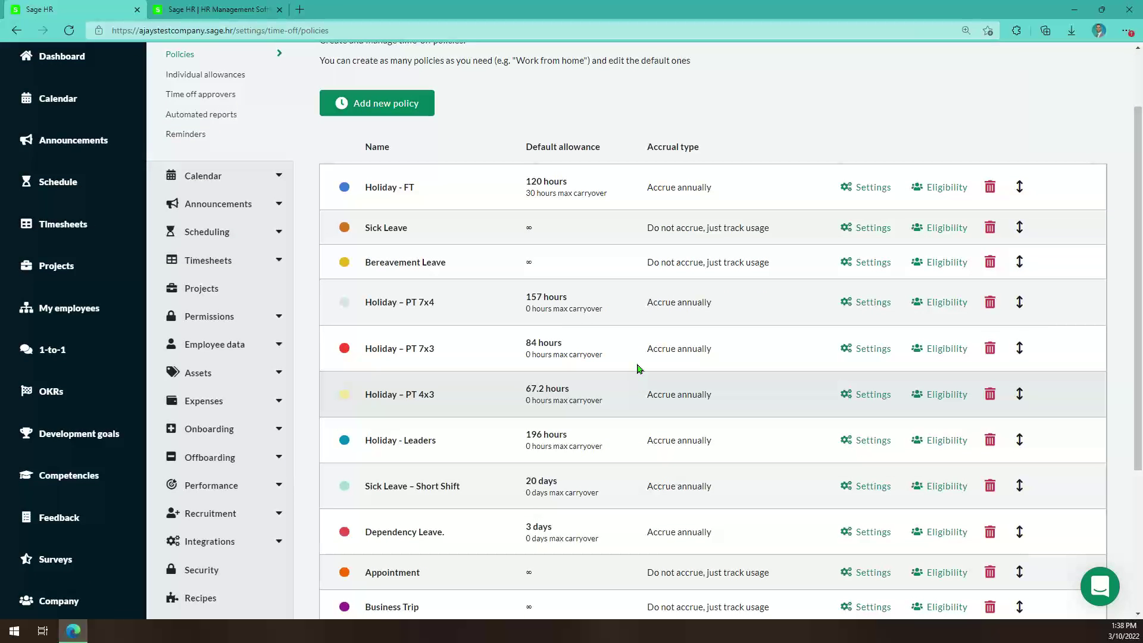
left_click(891, 191)
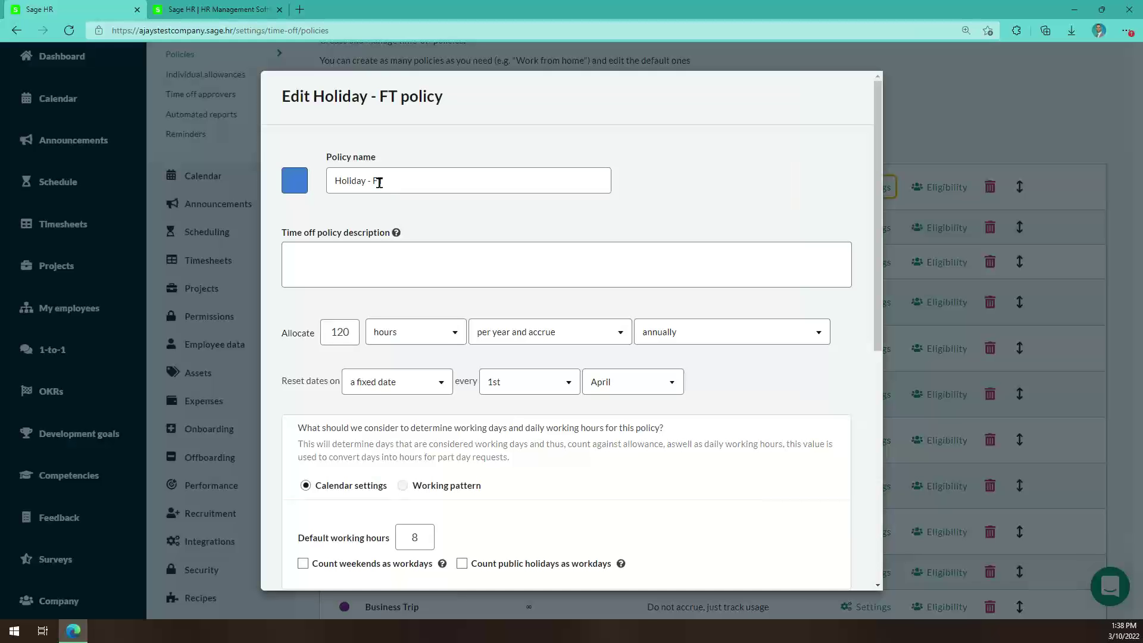
- Try to rename the Holiday - FT policy to "Holiday - Full Time"
left_click(379, 183)
key("BackSpace")
type("ull T")
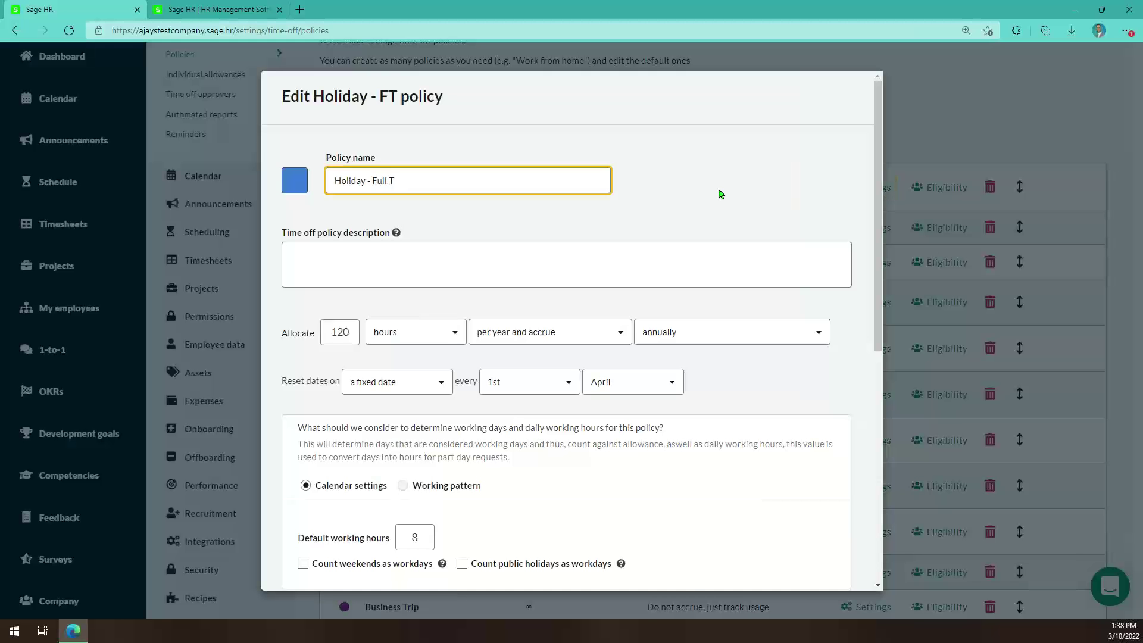
type("ime")
left_click(390, 234)
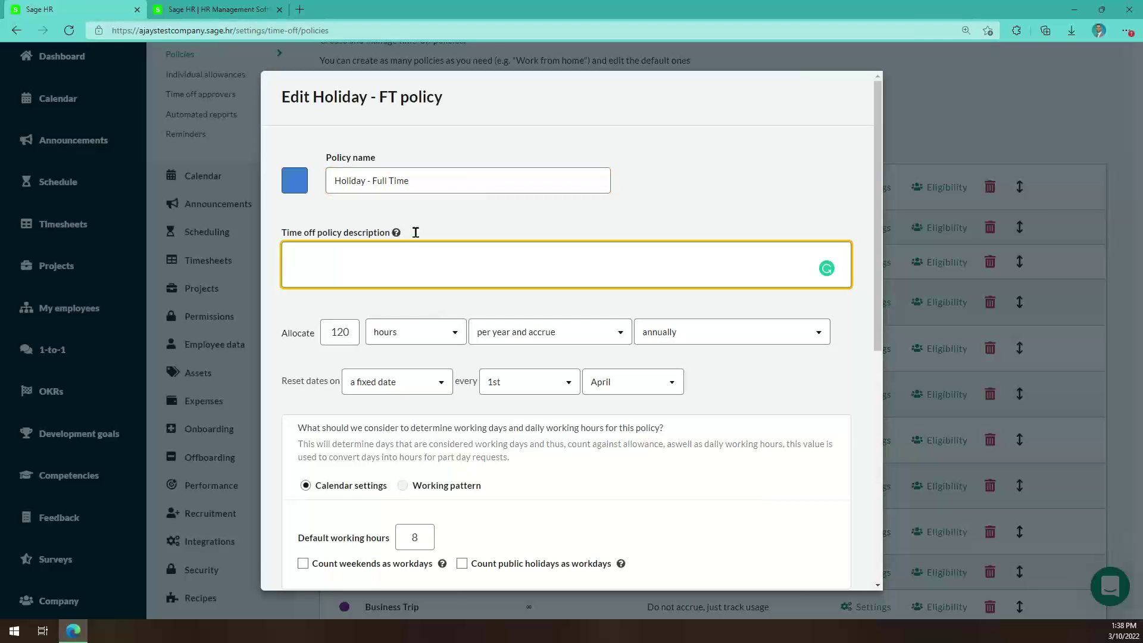
- Review the holiday policy's allocation unit, accrual frequency, reset date, working hours and carry-over options
scroll(447, 244, "down", 1)
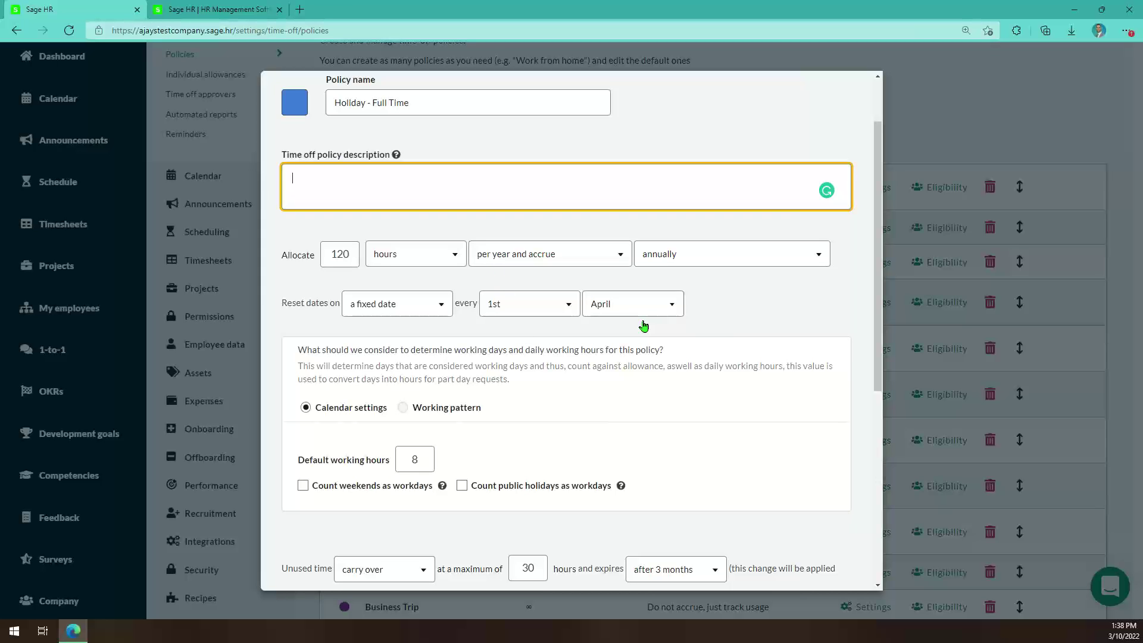
scroll(642, 319, "down", 1)
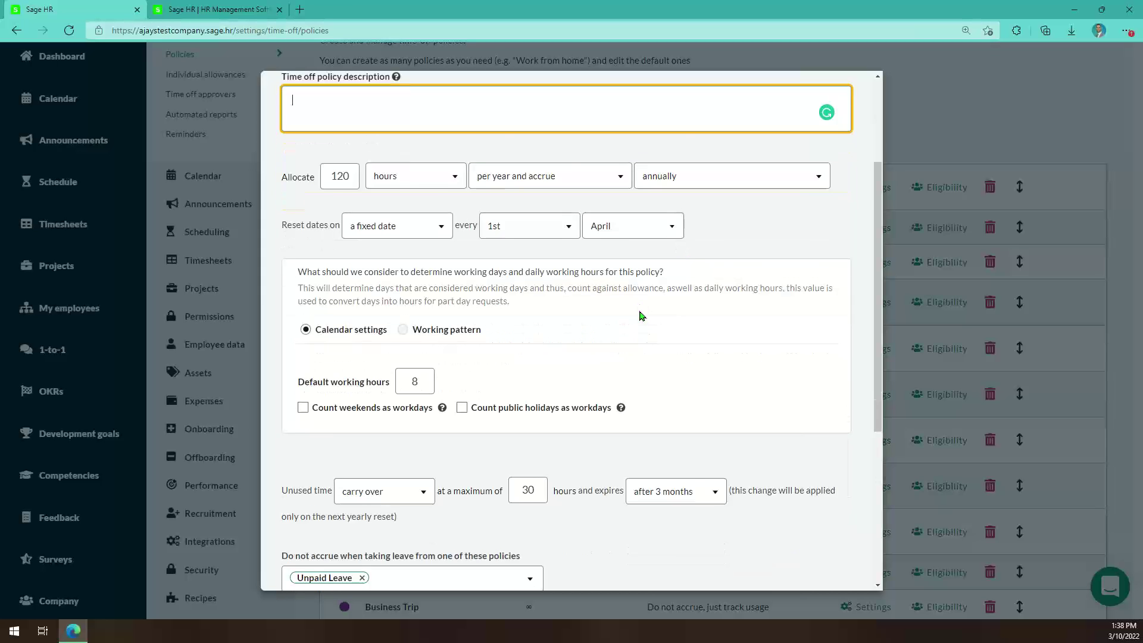
scroll(642, 316, "down", 2)
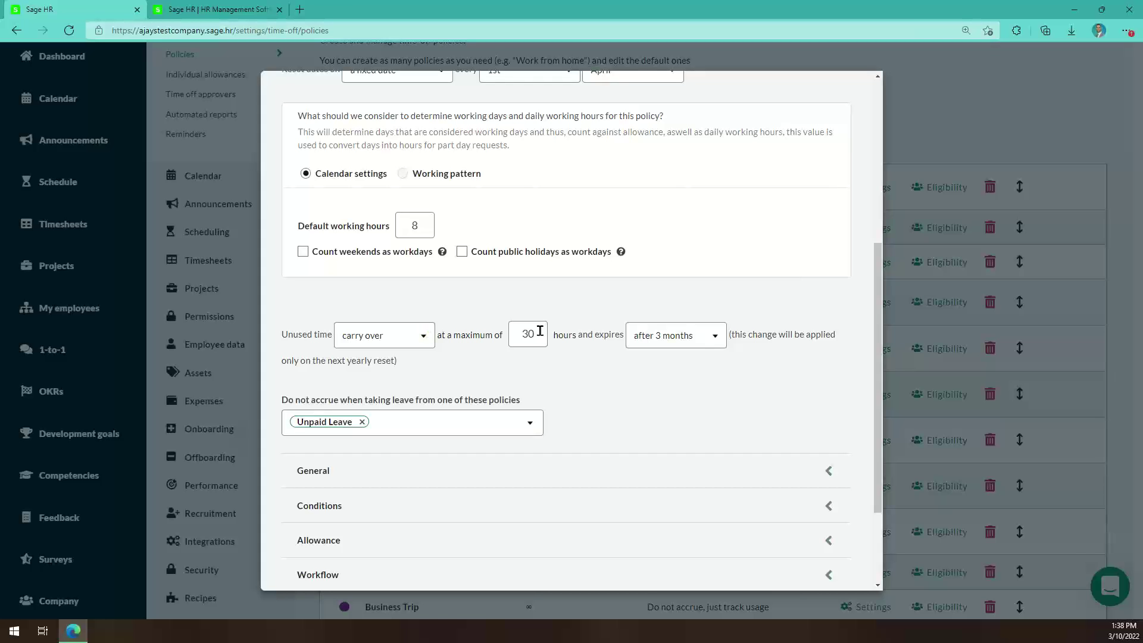
scroll(691, 262, "up", 4)
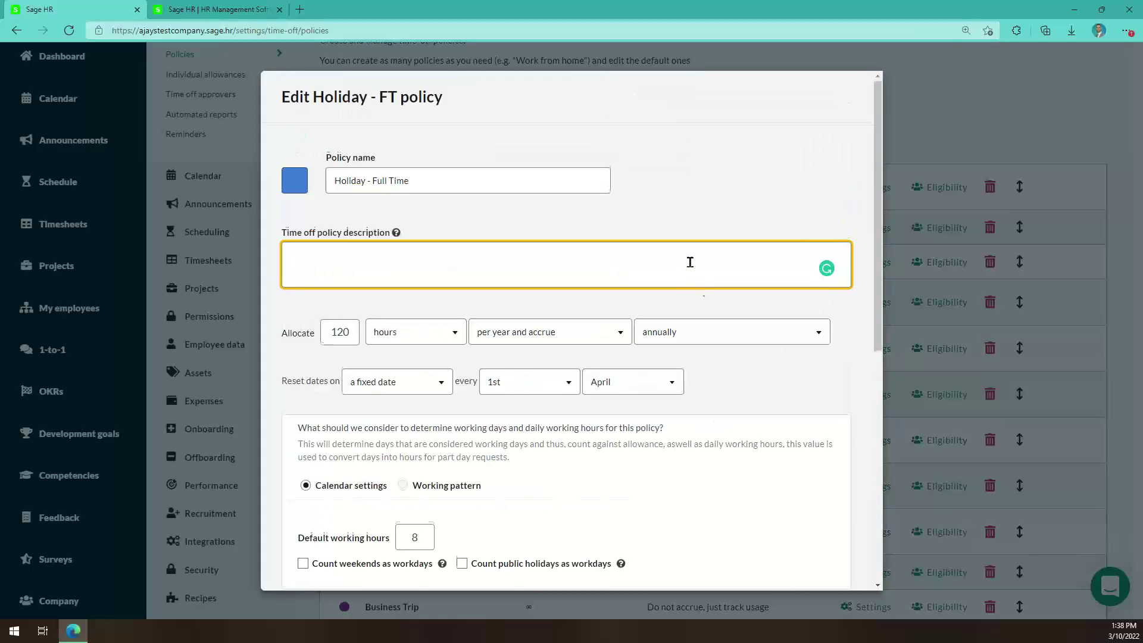
left_click(413, 344)
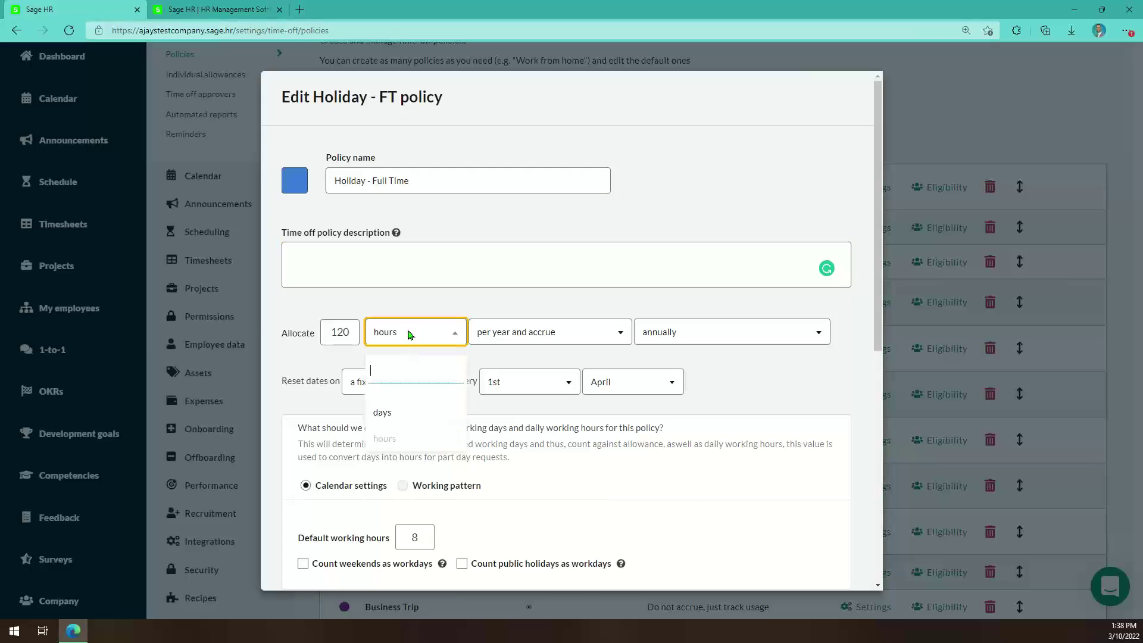
left_click(298, 312)
left_click(734, 344)
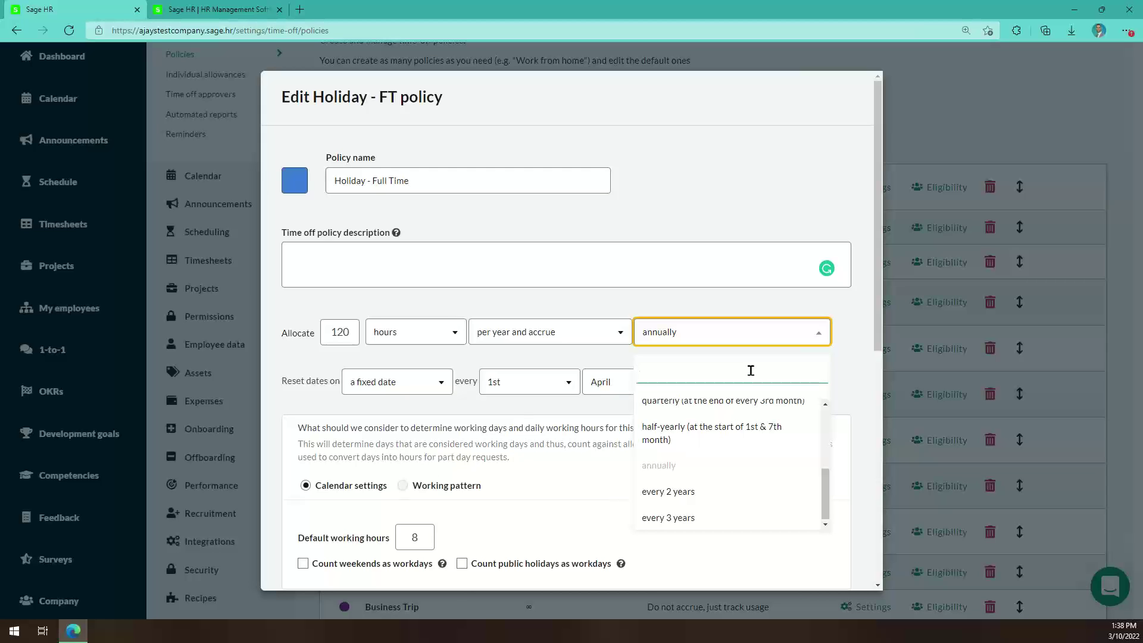
left_click(737, 226)
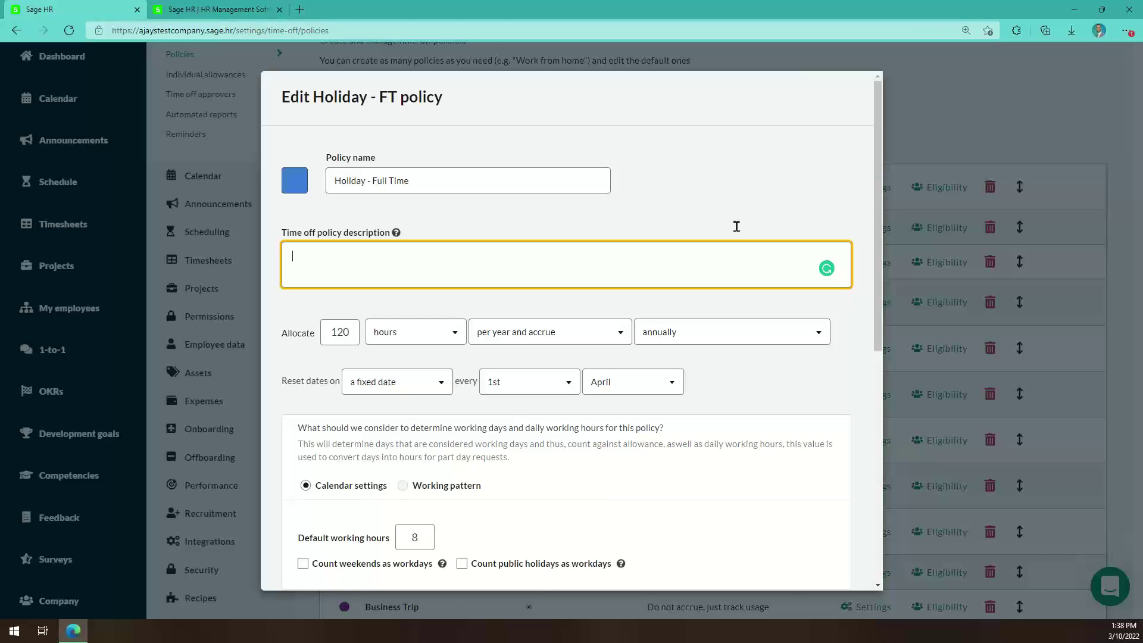
- Review the request and probation conditions and the general calendar visibility options of the holiday policy
scroll(462, 273, "down", 7)
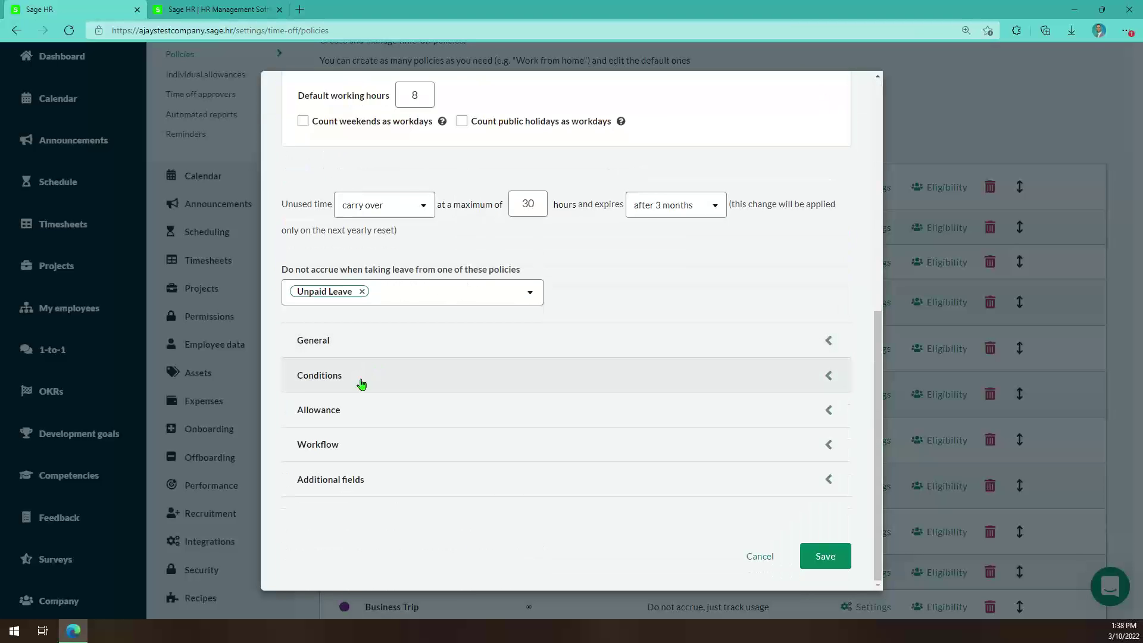
left_click(361, 377)
scroll(485, 354, "down", 3)
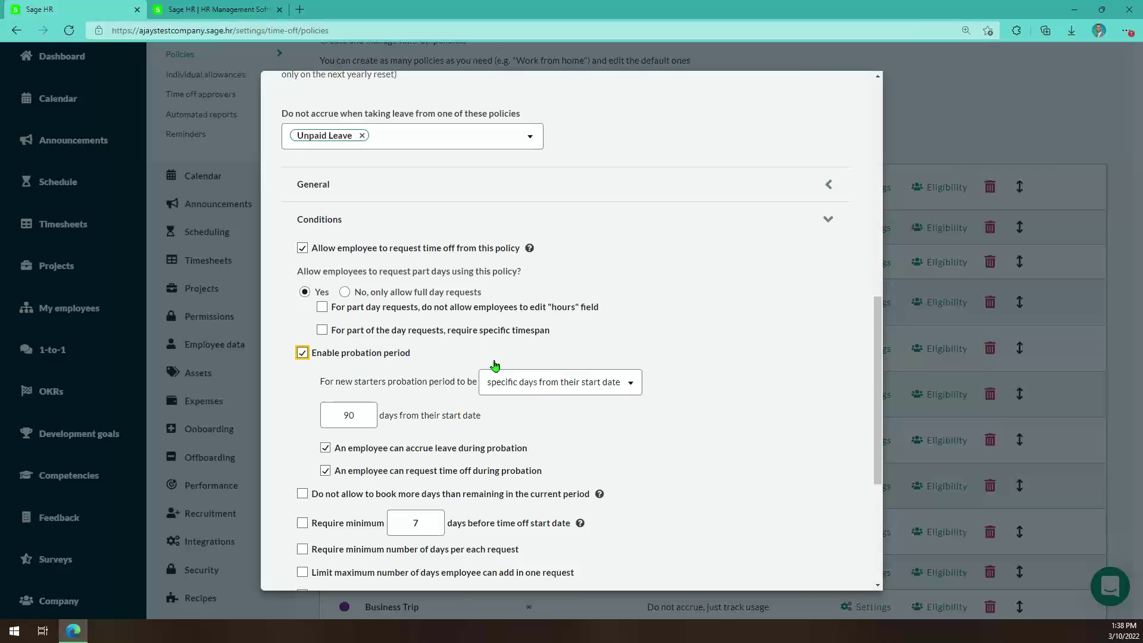
scroll(494, 366, "up", 3)
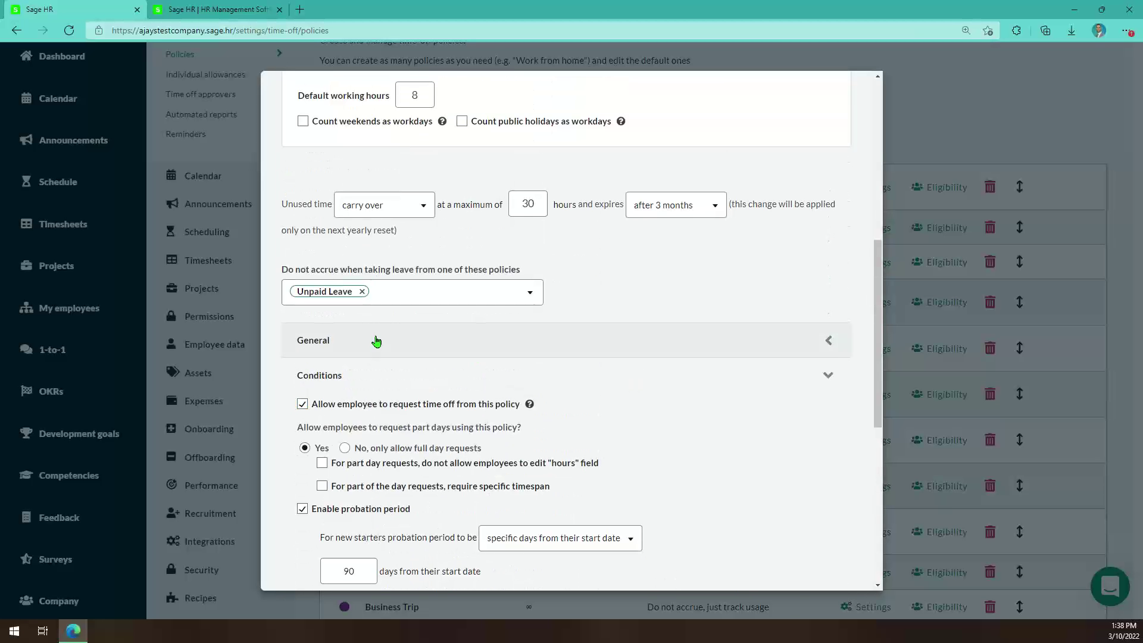
left_click(376, 340)
scroll(480, 317, "down", 2)
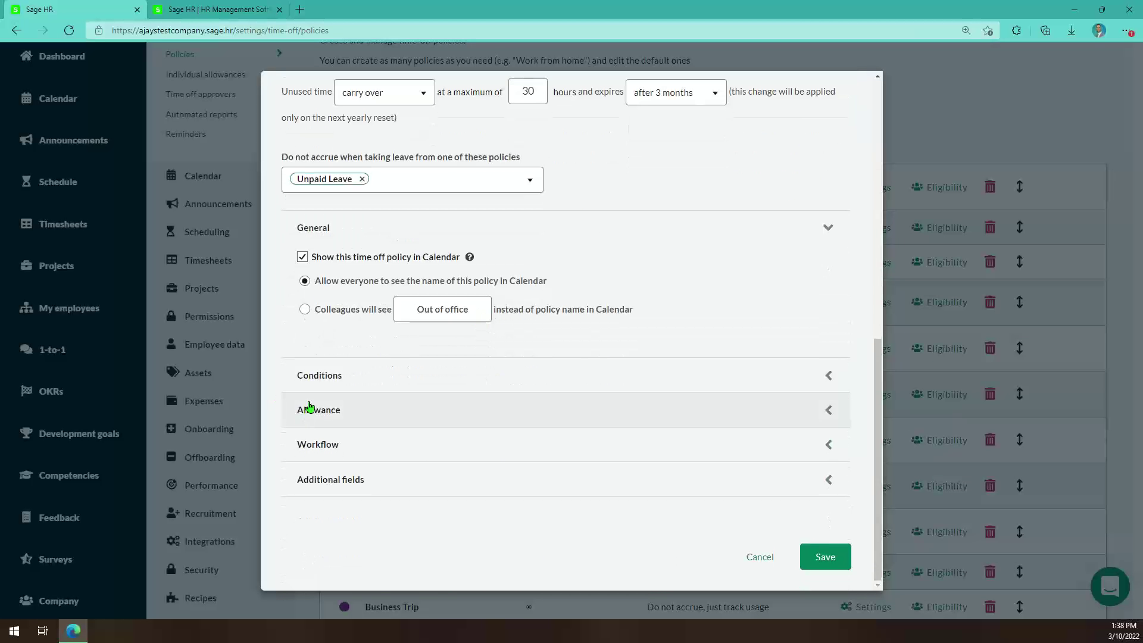
- Review the holiday policy's Allowance rules and Additional fields, then close the policy without saving
left_click(310, 409)
scroll(602, 329, "down", 3)
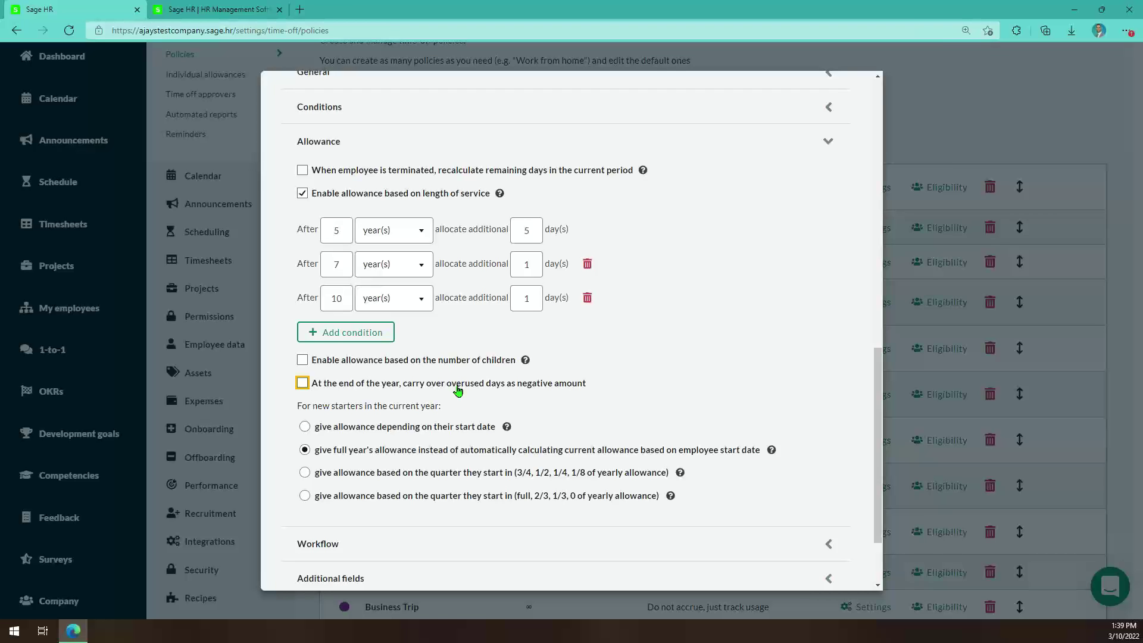
scroll(796, 297, "down", 2)
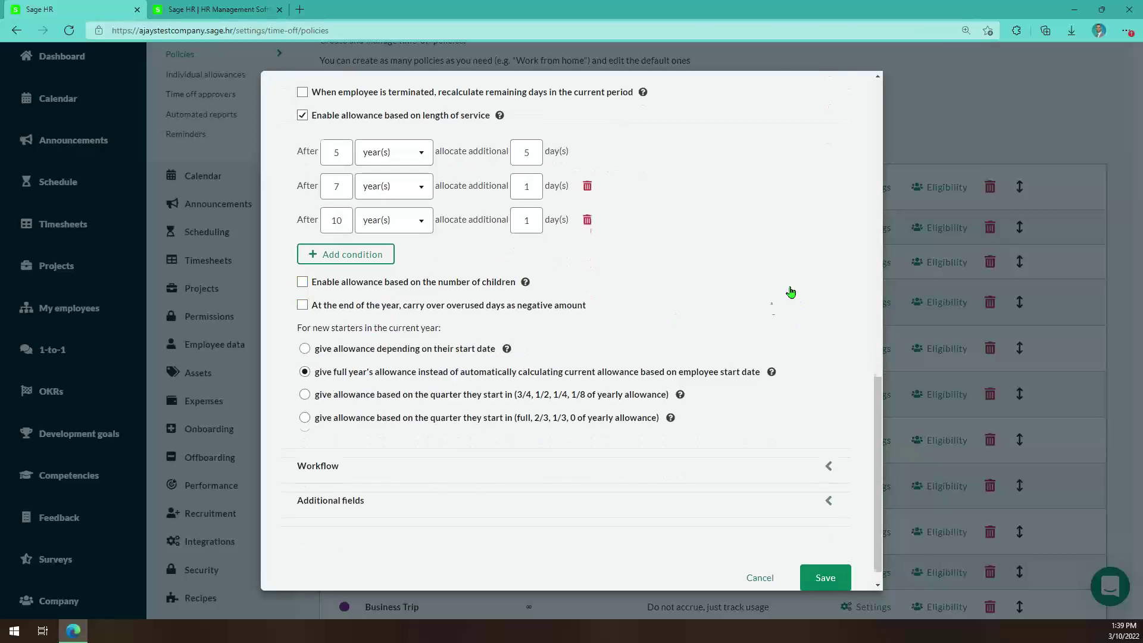
left_click(351, 480)
scroll(596, 358, "up", 10)
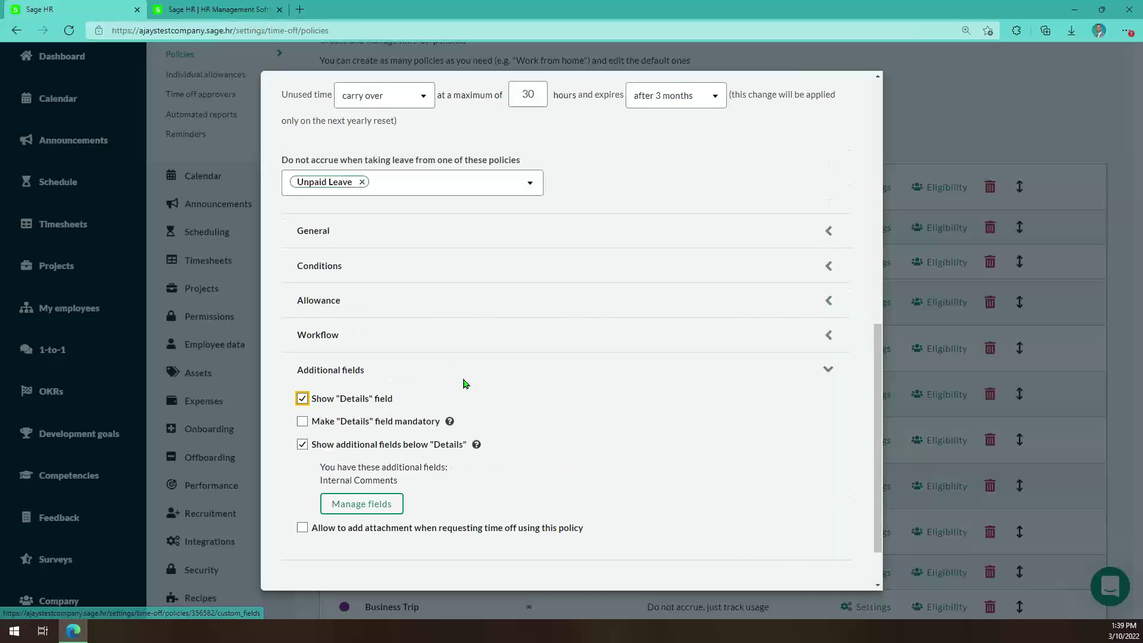
left_click(1071, 155)
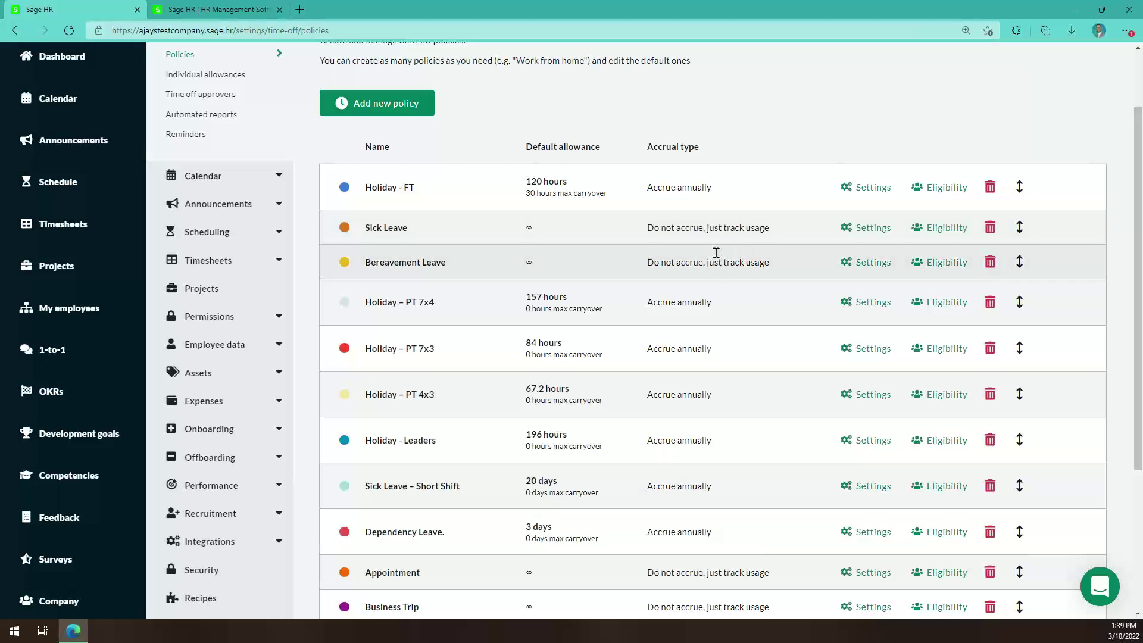
- Look over the list of time off policies and open the general Timesheets settings
scroll(697, 261, "down", 4)
scroll(697, 261, "up", 6)
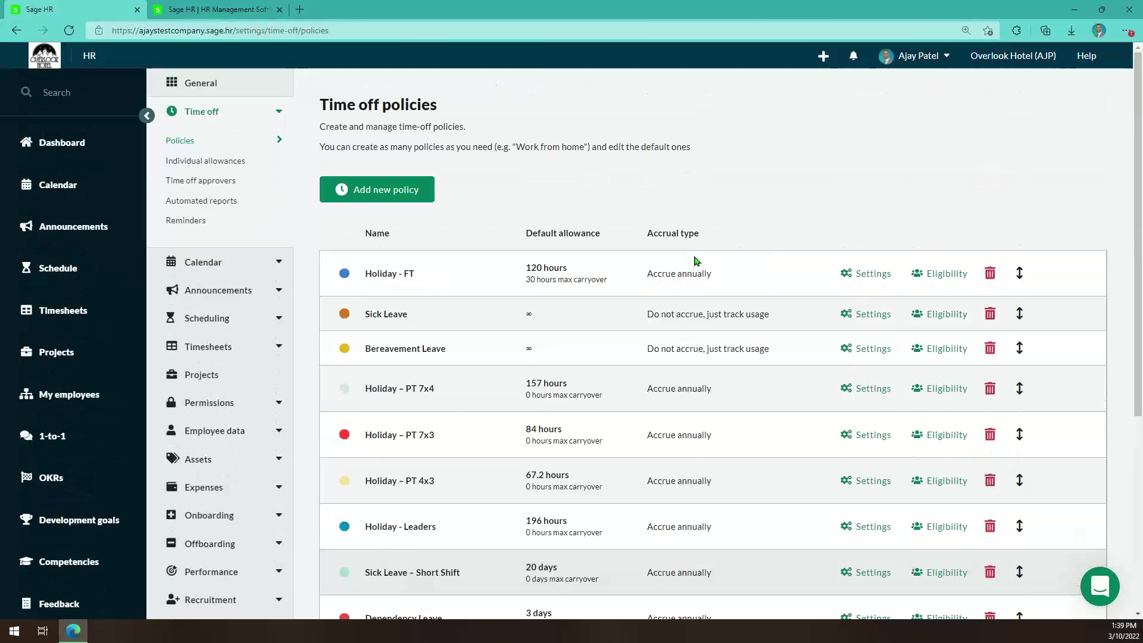
scroll(262, 272, "down", 2)
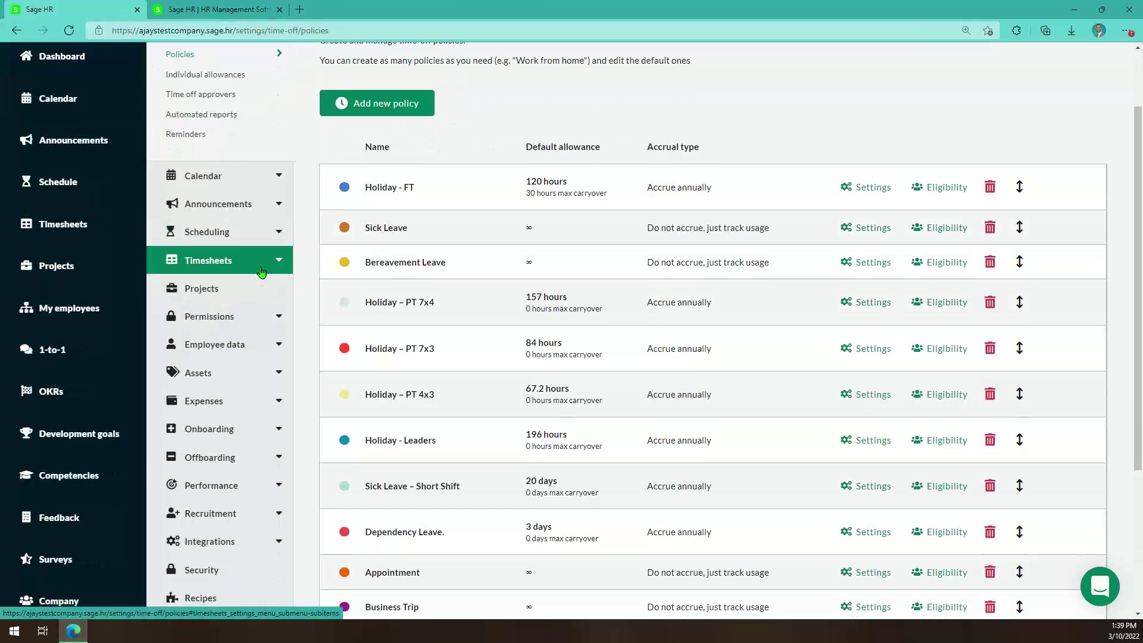
left_click(262, 272)
left_click(234, 233)
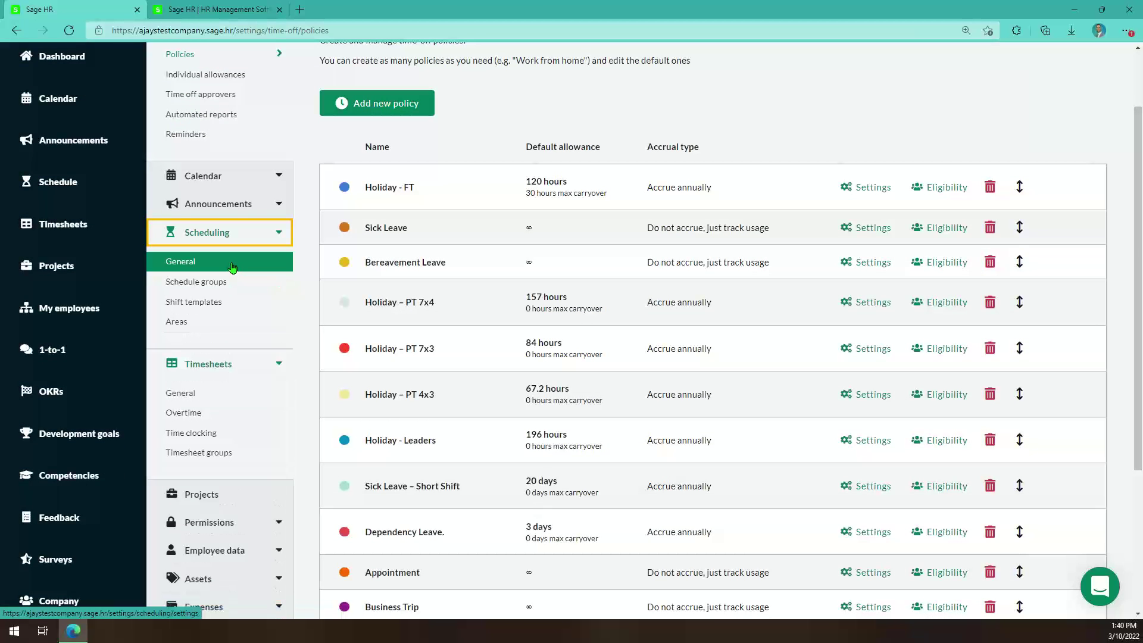
left_click(209, 395)
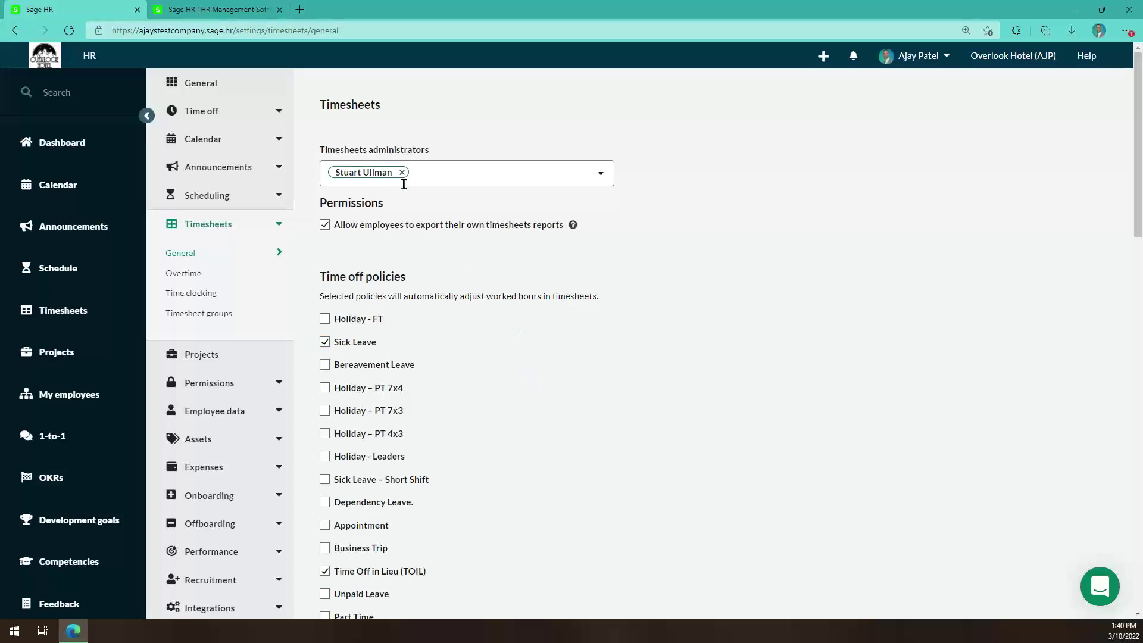
- Review the time off policy, public holiday, timesheet period and pre-filling options in the Timesheets settings
scroll(409, 189, "down", 5)
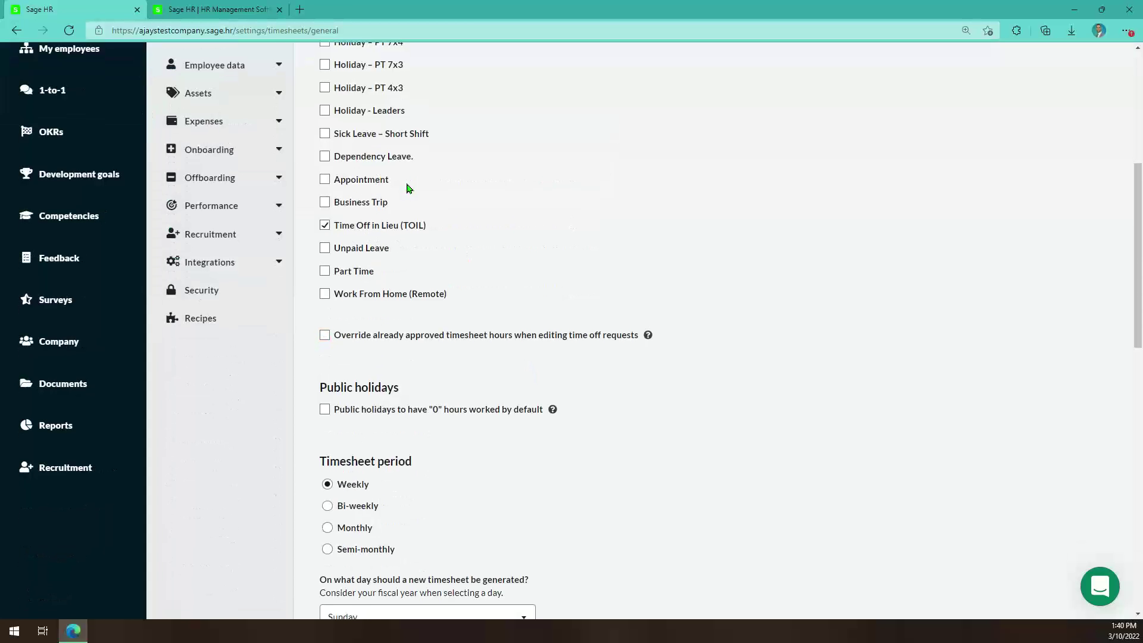
scroll(409, 189, "down", 3)
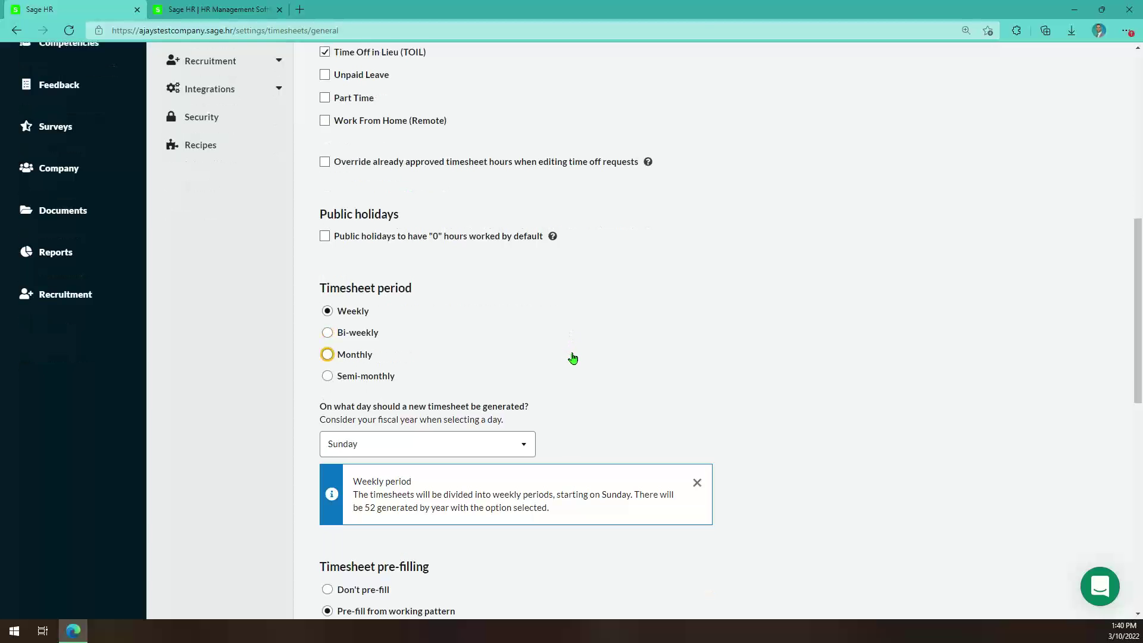
scroll(573, 358, "up", 8)
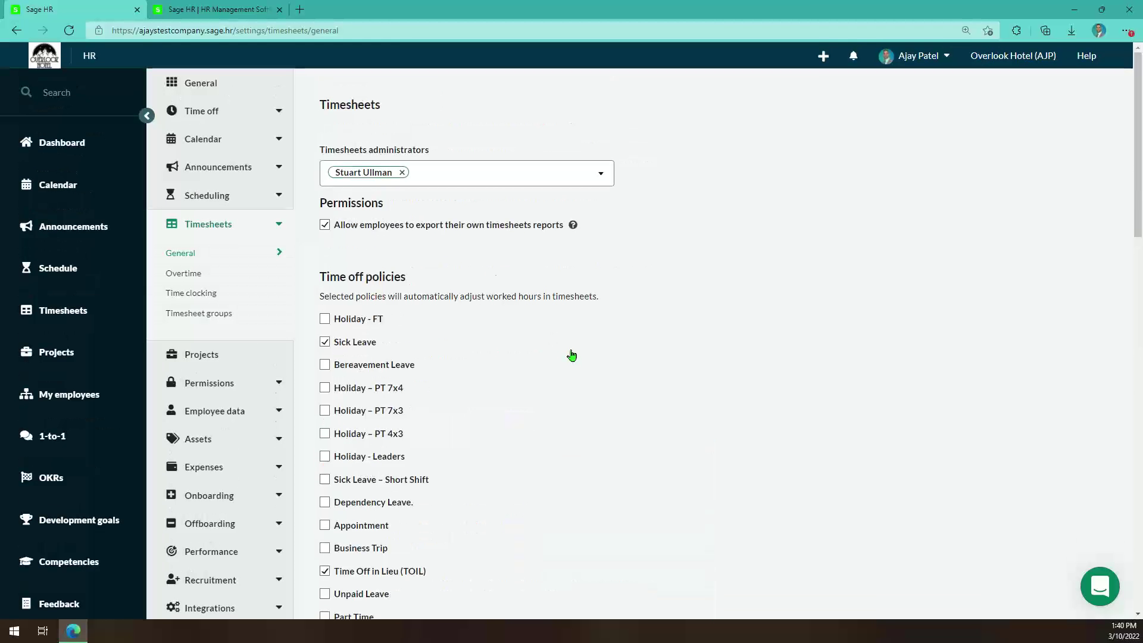
scroll(491, 274, "down", 12)
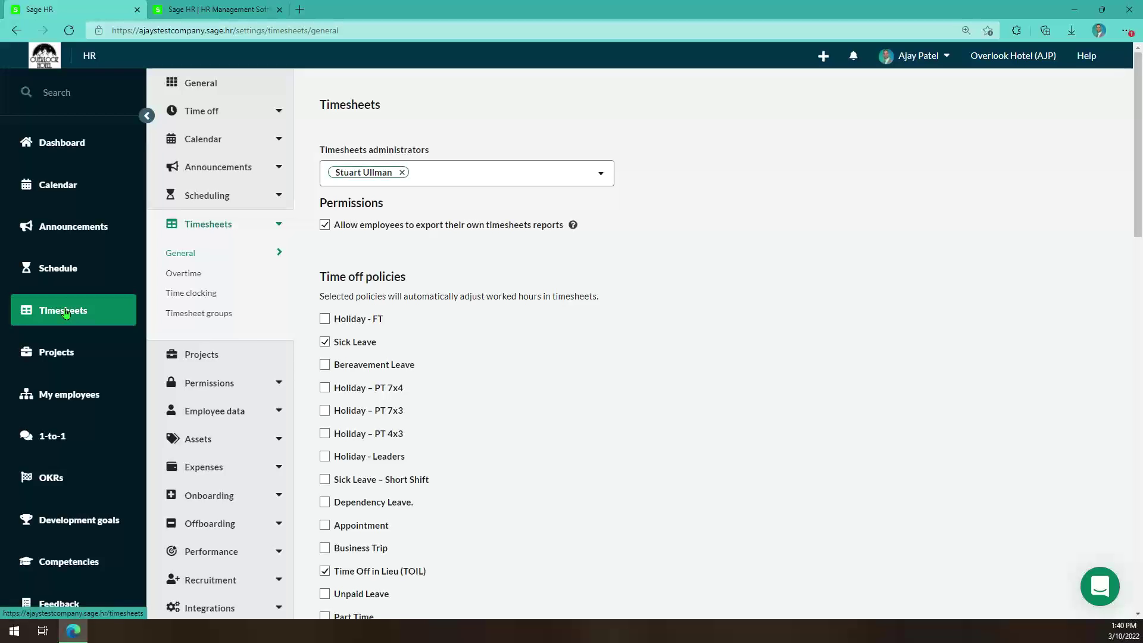
- Open the employee timesheets and show the period W7 (20/02/2022 - 26/02/2022)
left_click(65, 313)
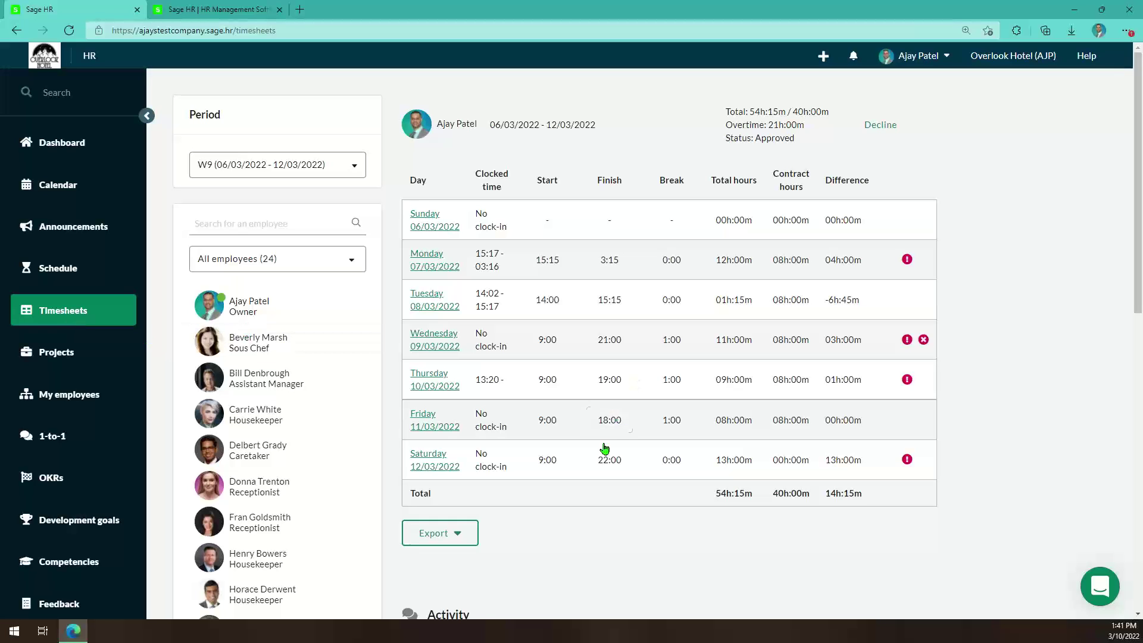
left_click(259, 178)
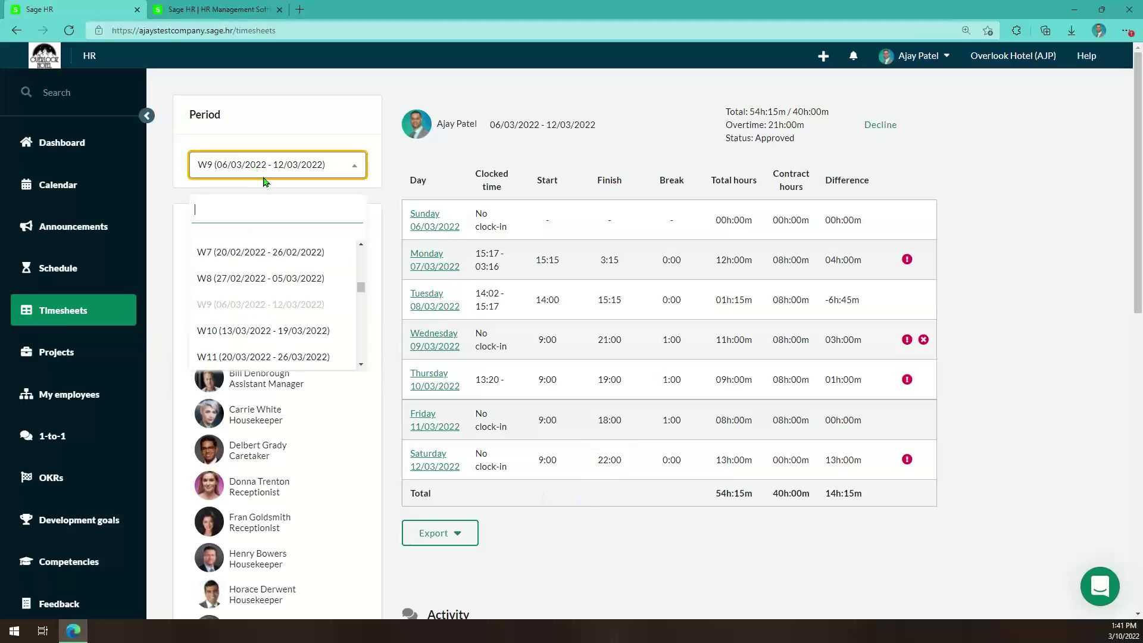
left_click(272, 253)
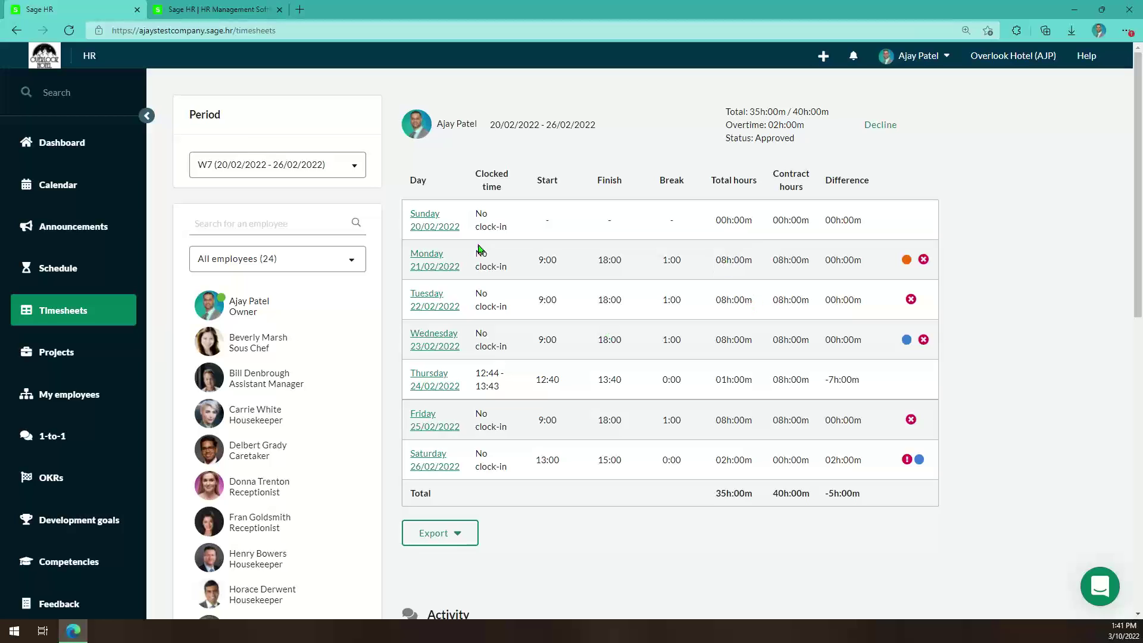
- Examine Monday's clocked time and Wednesday's total hours in the displayed week's timesheet
double_click(502, 267)
triple_click(492, 267)
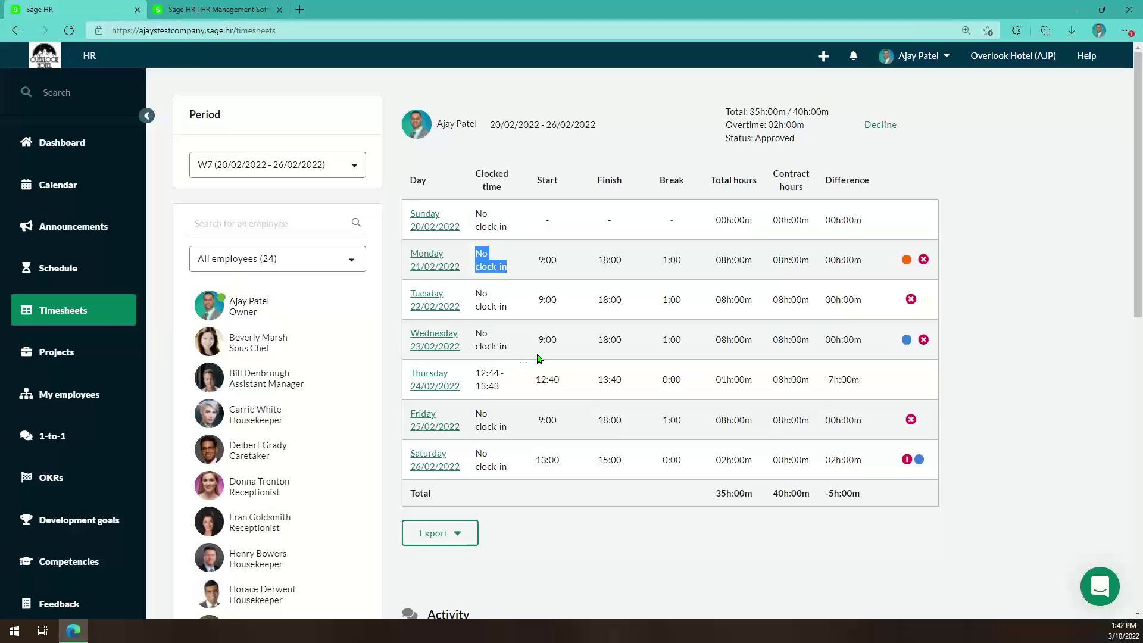
left_click(735, 348)
left_click(734, 345)
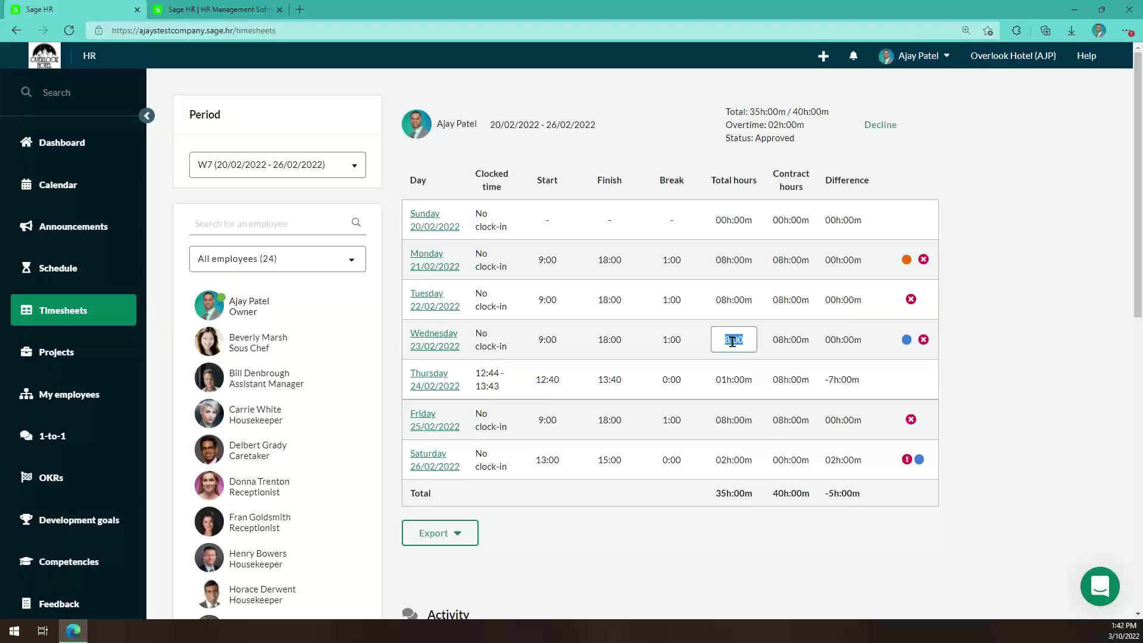
left_click(818, 340)
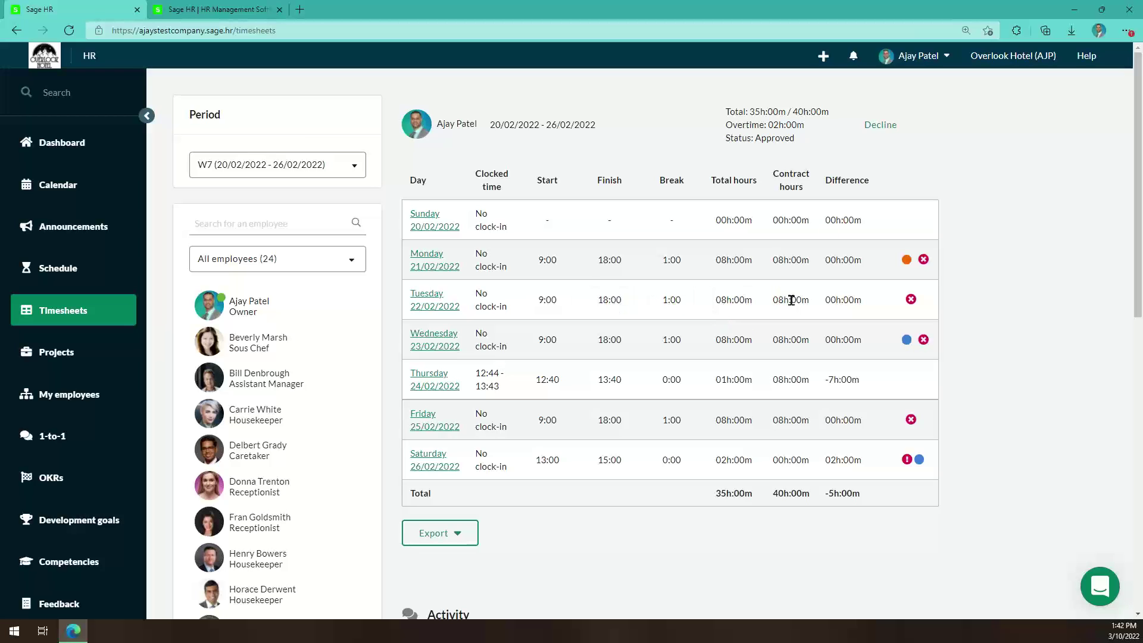
- Set the total hours for Tuesday 22/02/2022 to 9 and save the timesheet change
left_click(734, 300)
type("9")
left_click(1031, 248)
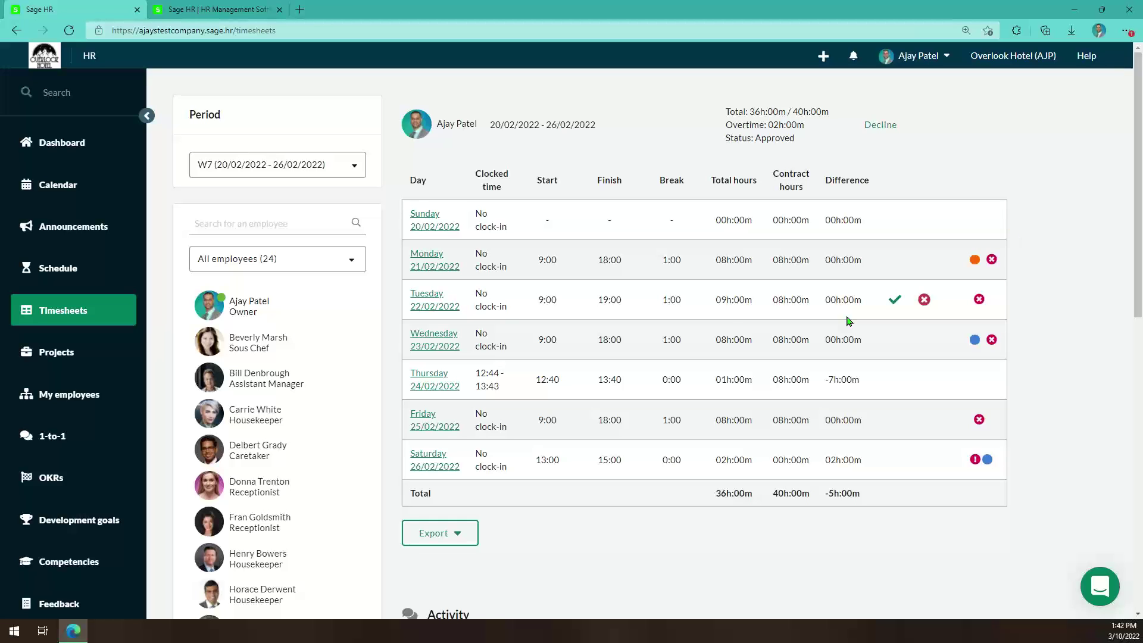
left_click(893, 302)
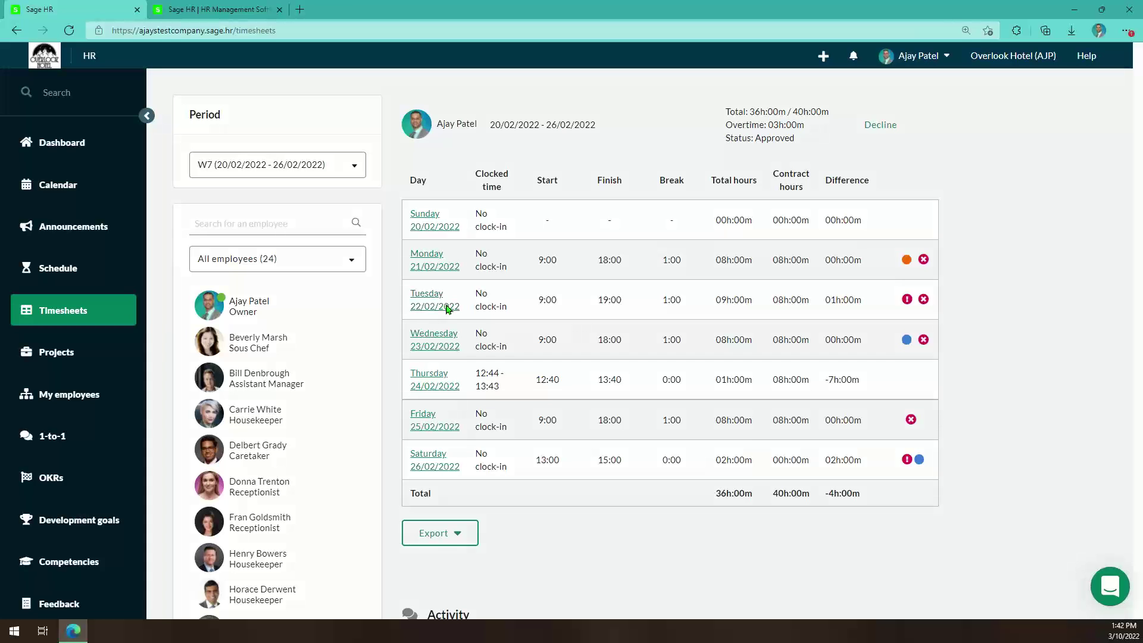
- Review the hours, comment field and changelog of the Tuesday 22/02/2022 timesheet entry, then close it without saving
left_click(447, 307)
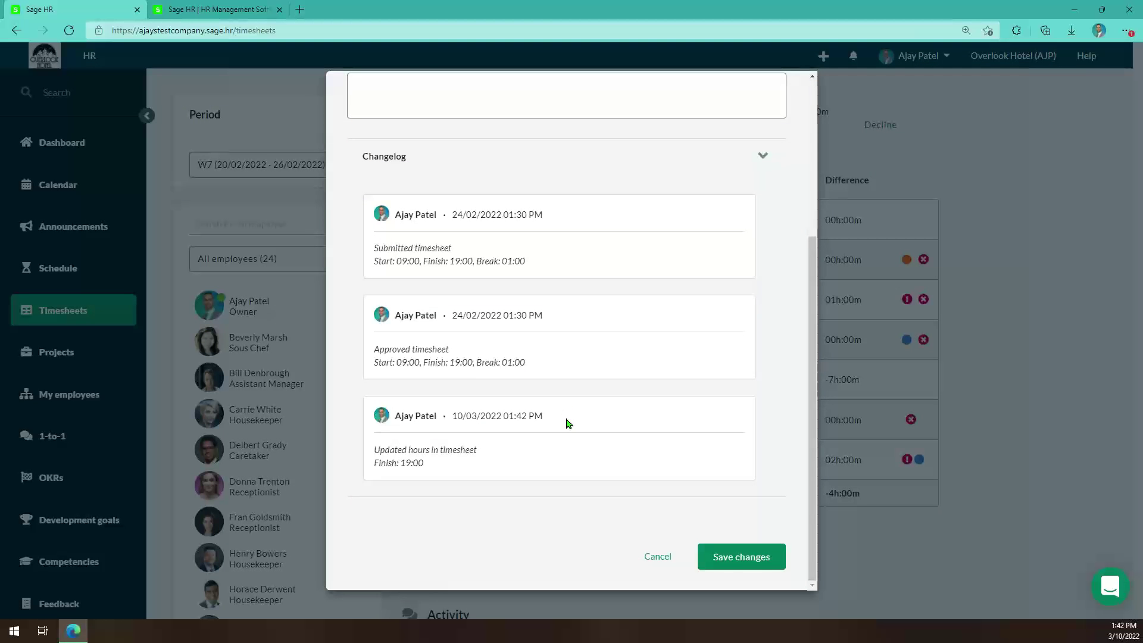
scroll(566, 423, "up", 4)
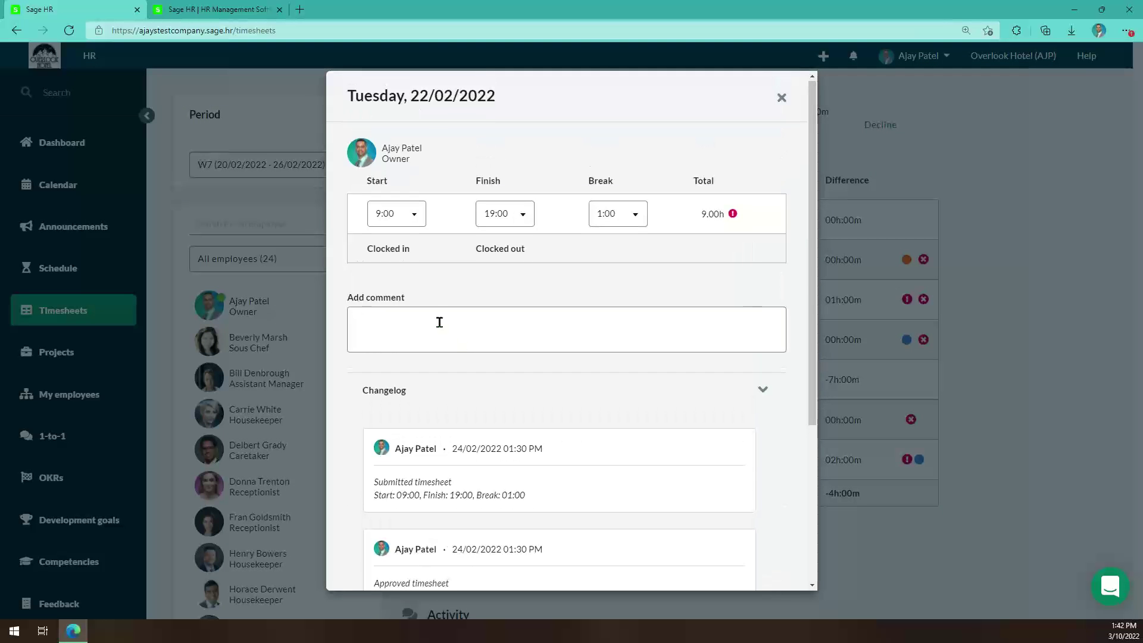
scroll(721, 312, "down", 4)
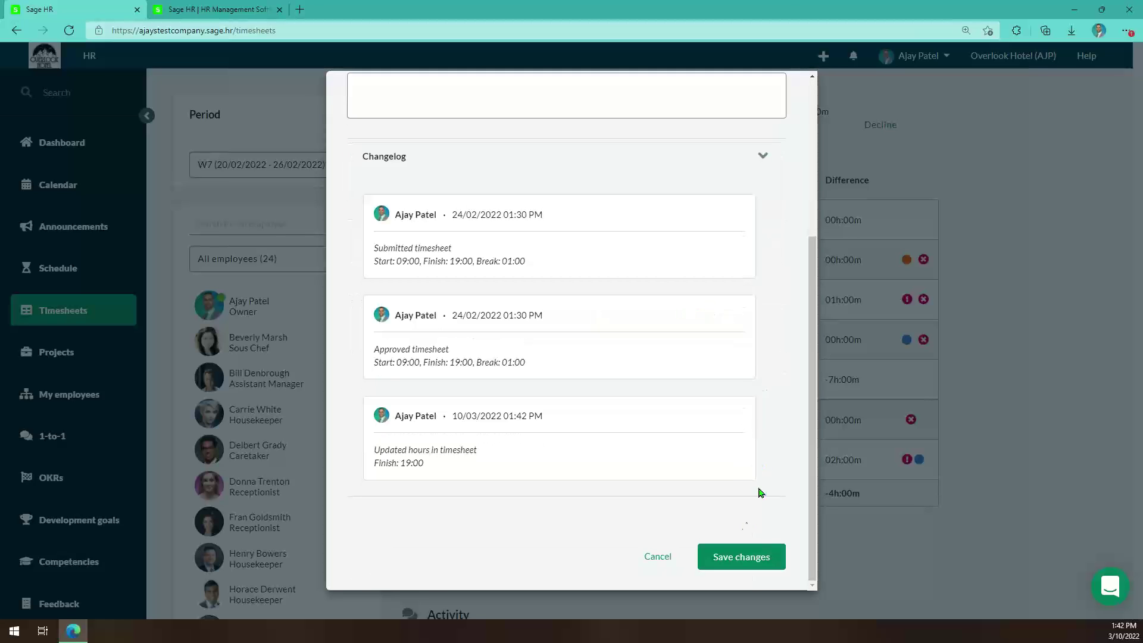
left_click(658, 556)
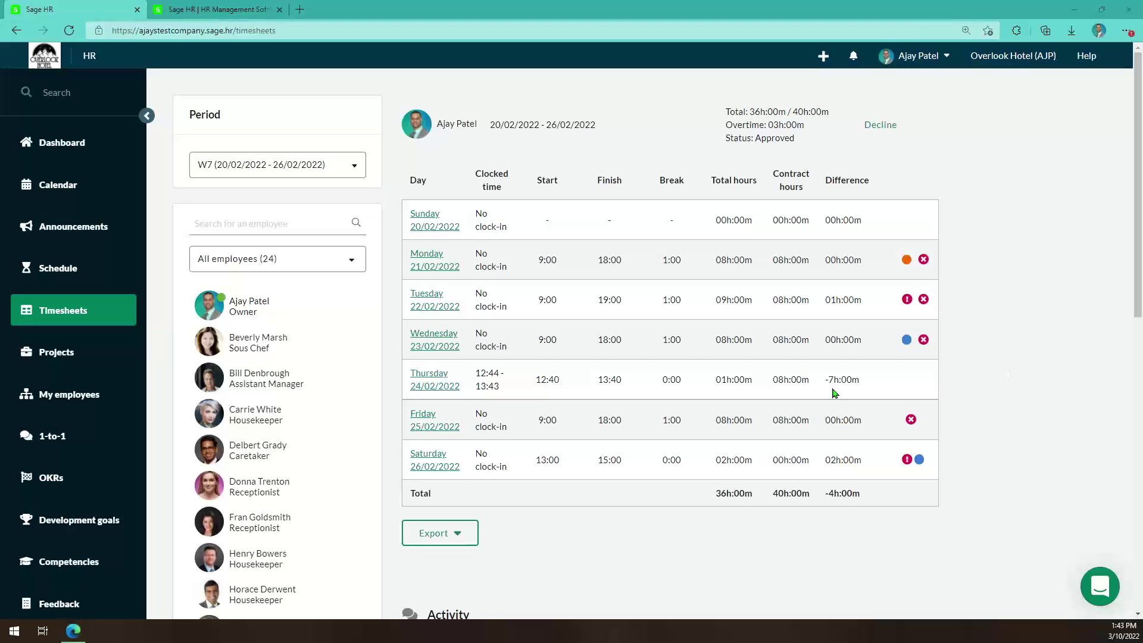
- Open the shift schedule and look over all employees' shifts and the daily totals for the week
left_click(42, 270)
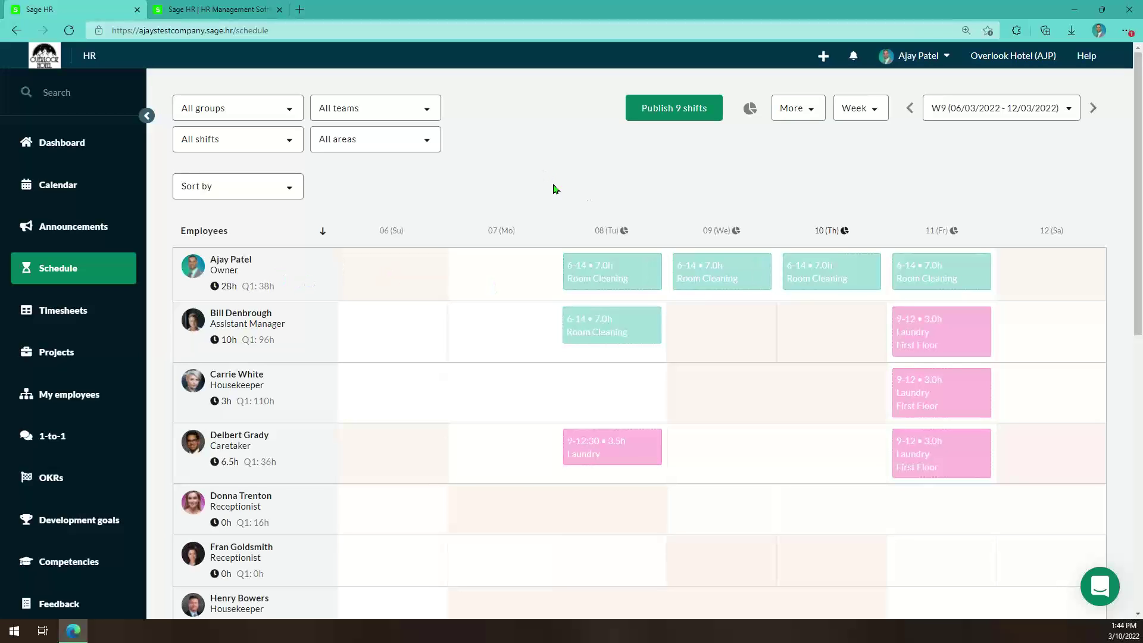
mouse_move(618, 451)
scroll(620, 438, "down", 10)
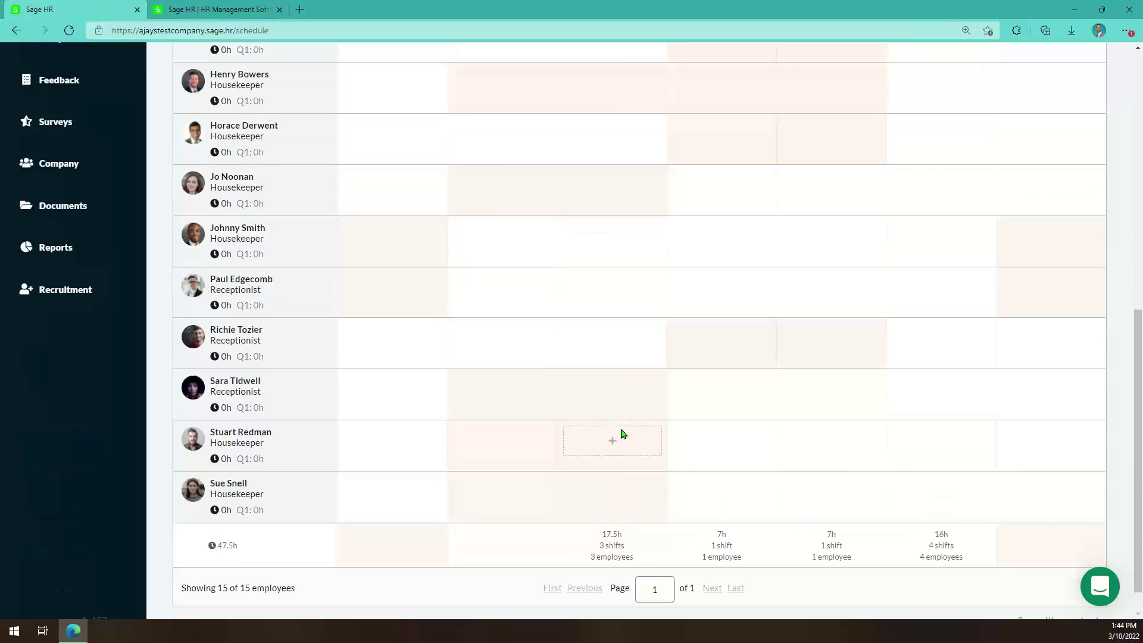
scroll(423, 414, "up", 10)
- View the shift options for the owner on Saturday 12/03/2022 and close them without adding a shift
mouse_move(514, 268)
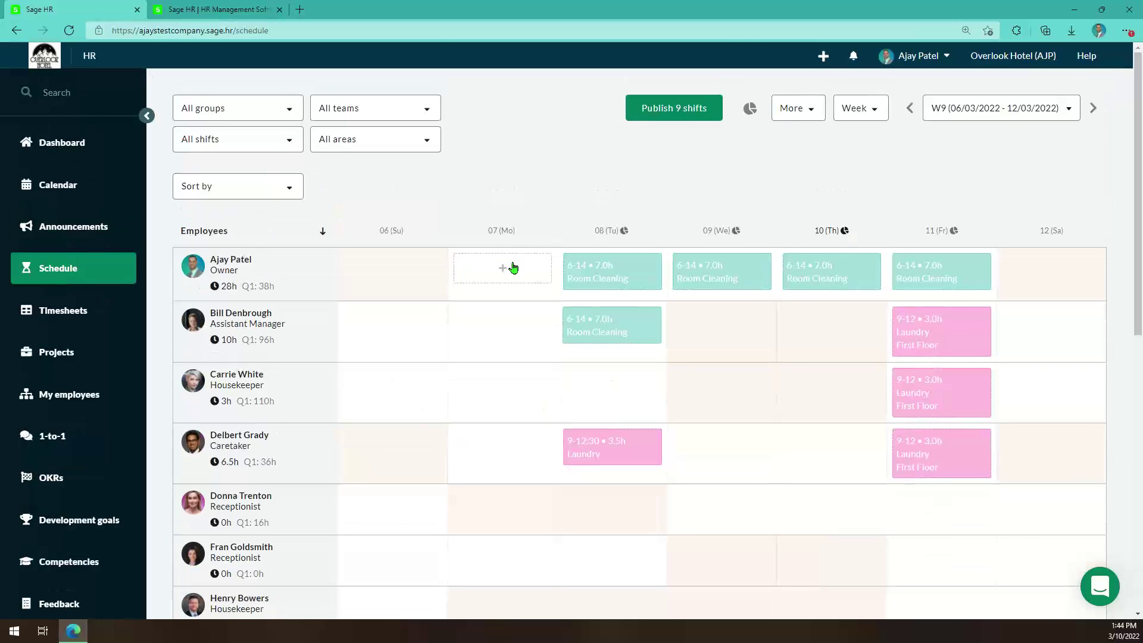
mouse_move(1037, 270)
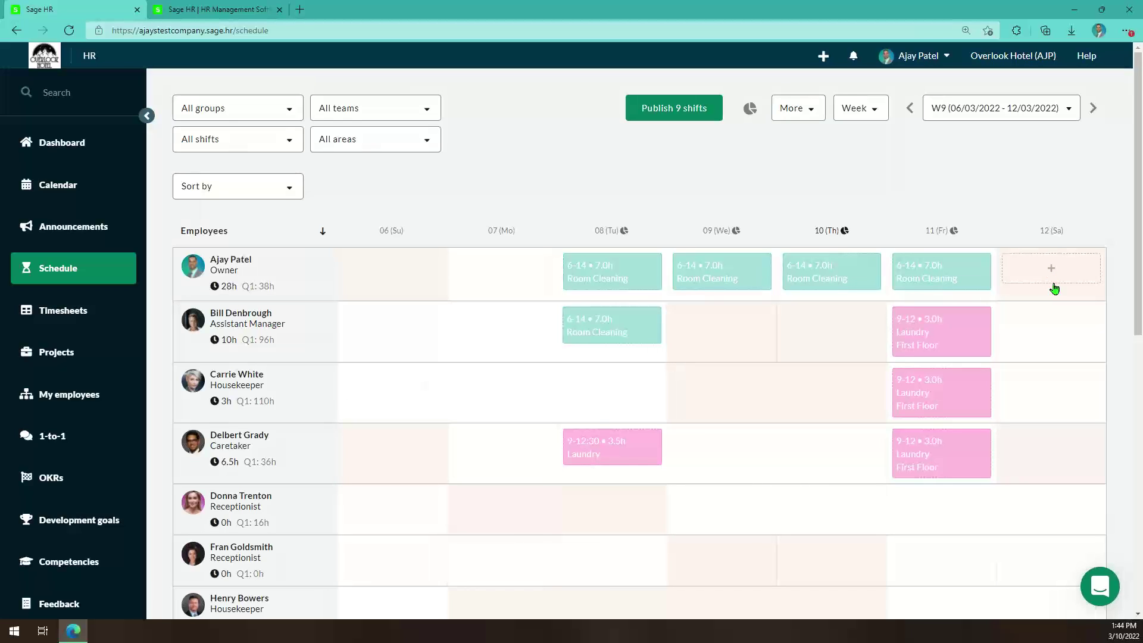
left_click(1050, 271)
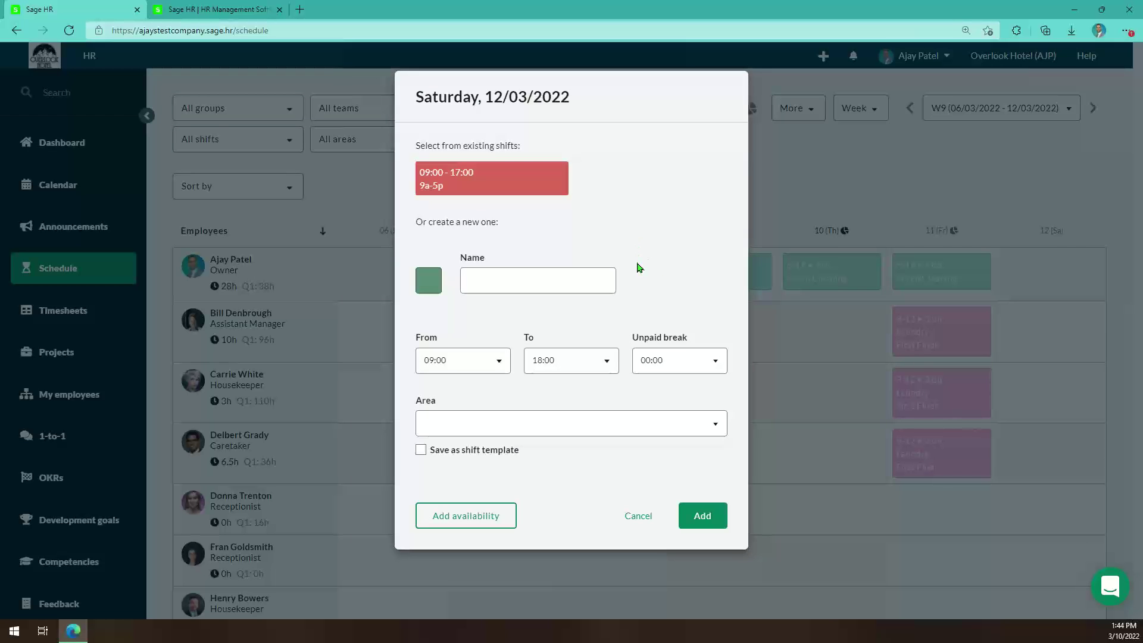
left_click(1083, 166)
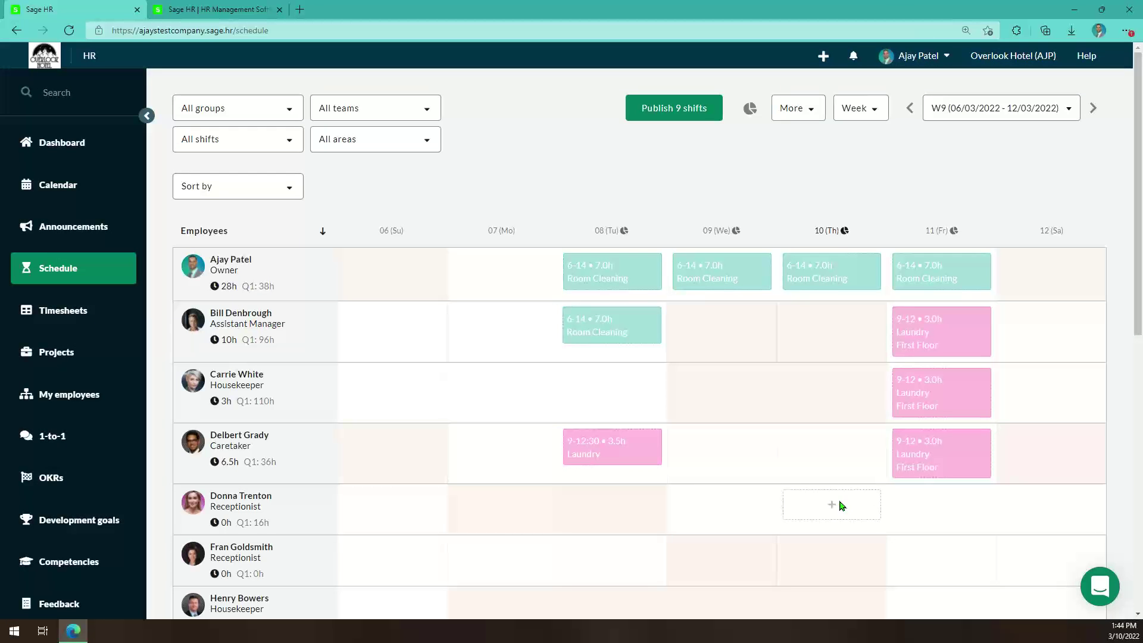
- Review the existing shifts, new shift fields and area choices for the first receptionist on Thursday 10/03/2022, then cancel
left_click(839, 506)
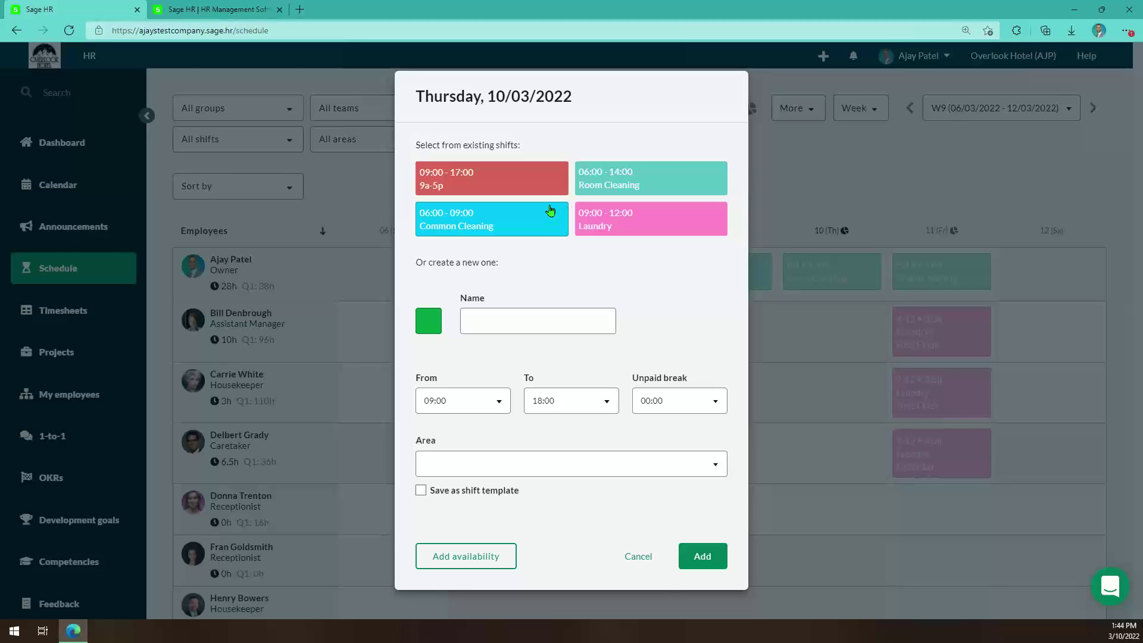
left_click(549, 306)
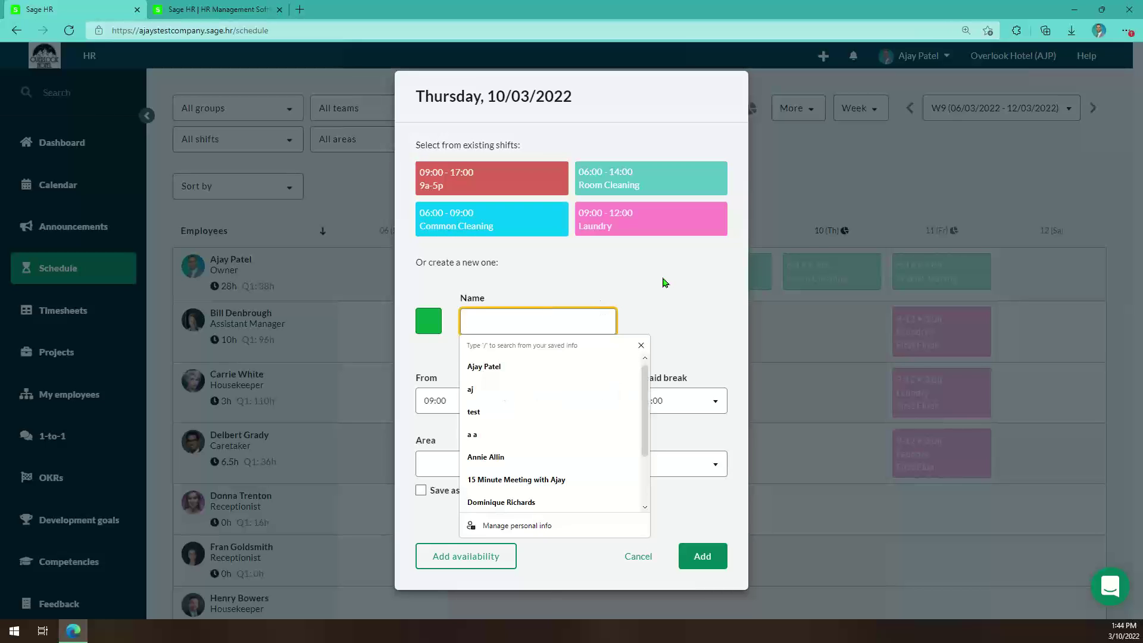
key("Escape")
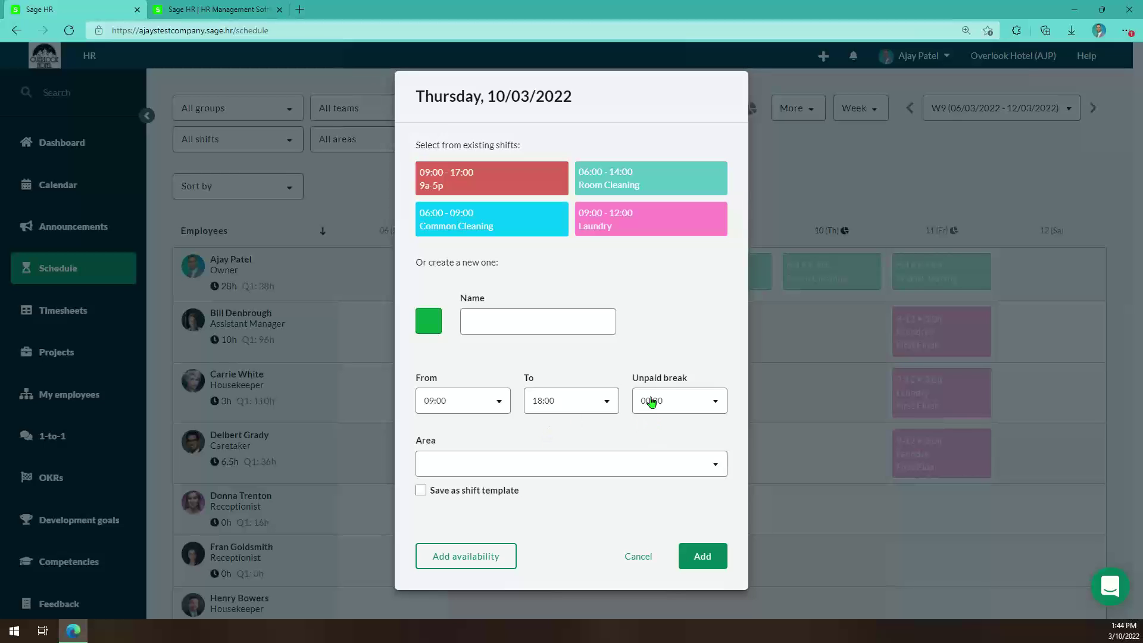
left_click(625, 477)
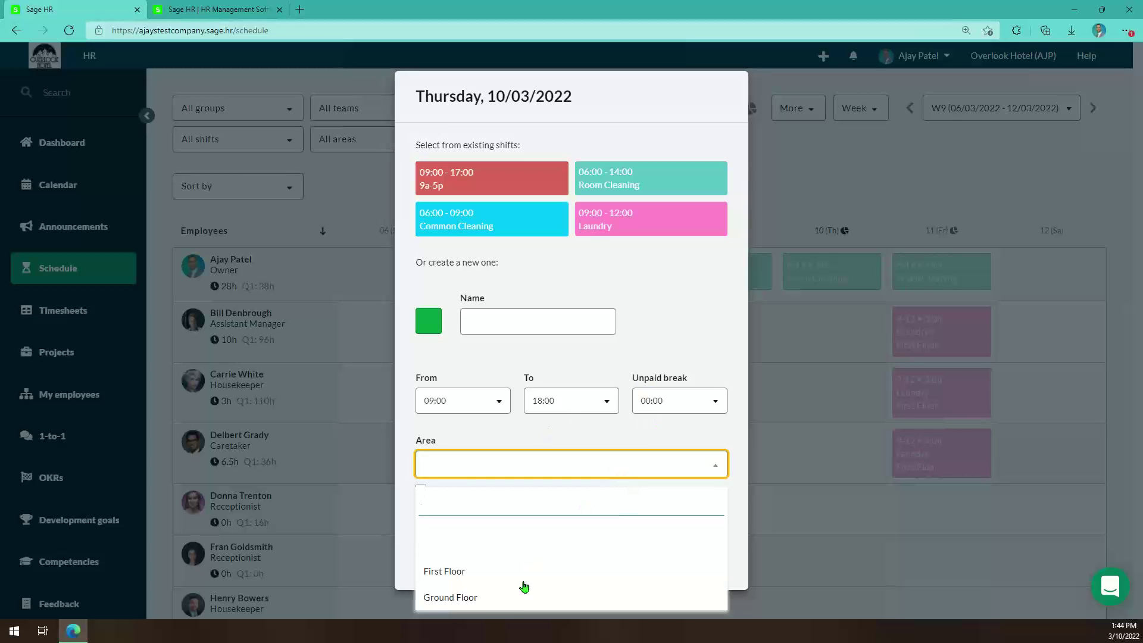
left_click(703, 327)
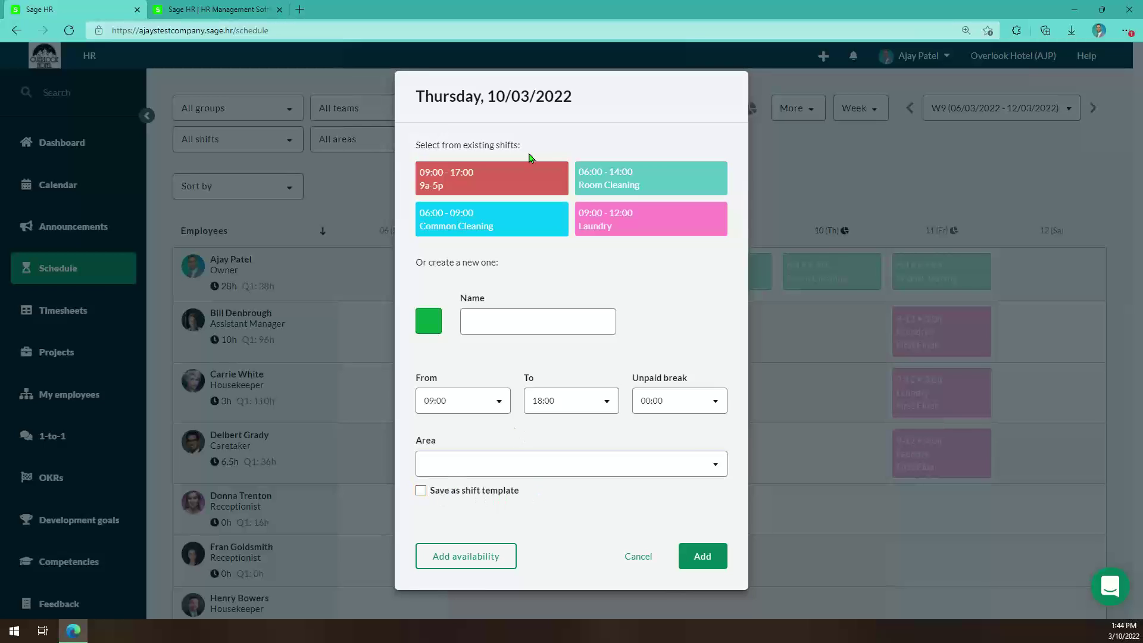
left_click(637, 556)
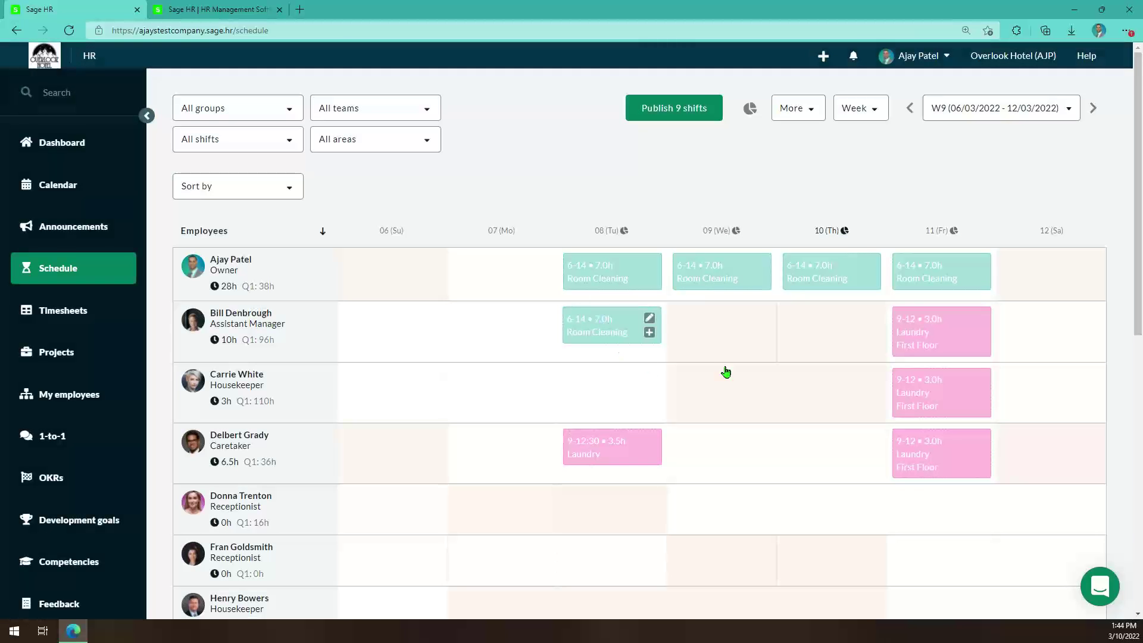
- Move the assistant manager's Tuesday 08 Room Cleaning shift to the housekeeper directly below, then copy it back to the assistant manager
left_click_drag(601, 327, 625, 462)
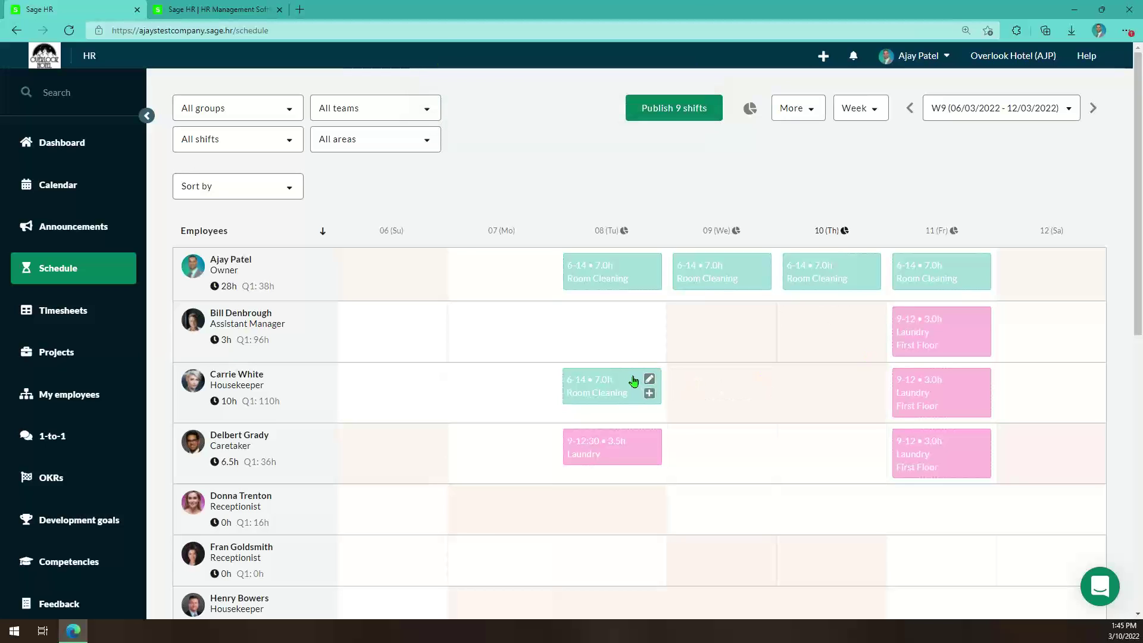
left_click_drag(634, 381, 630, 352)
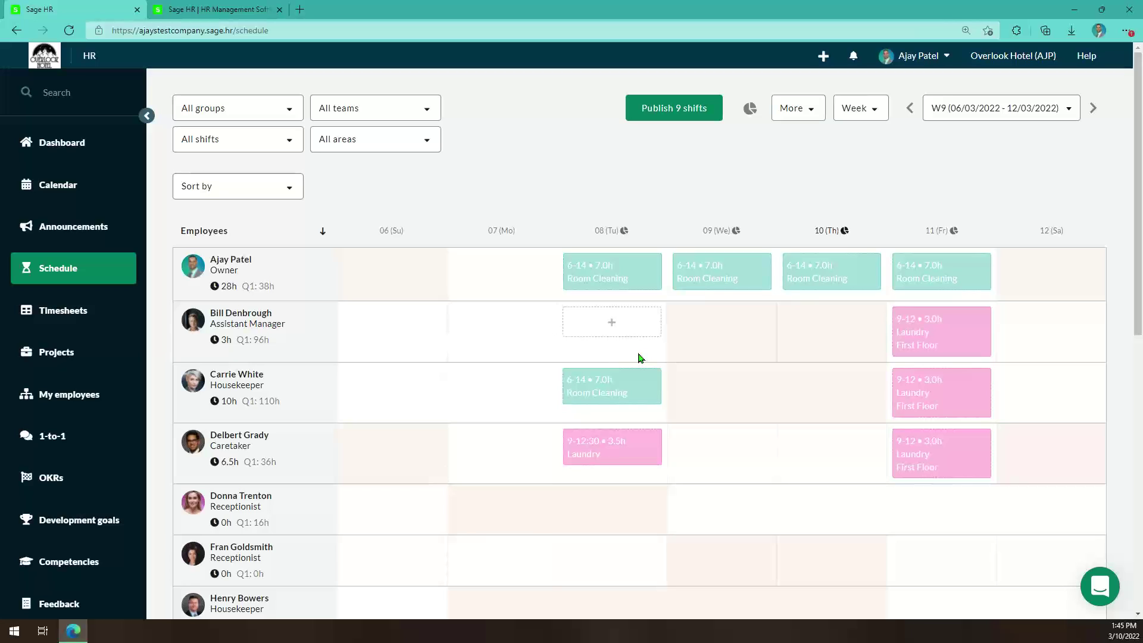
left_click_drag(572, 397, 723, 515)
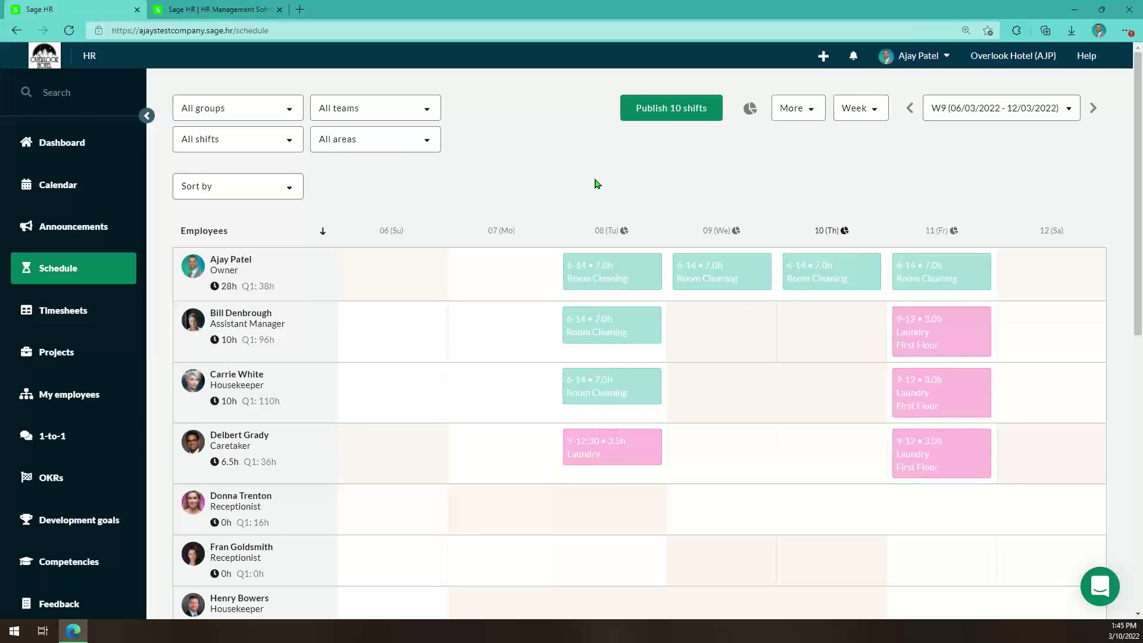
- Publish the week's shifts for Front of House and Housekeeping with employees notified by email
mouse_move(656, 372)
left_click(670, 114)
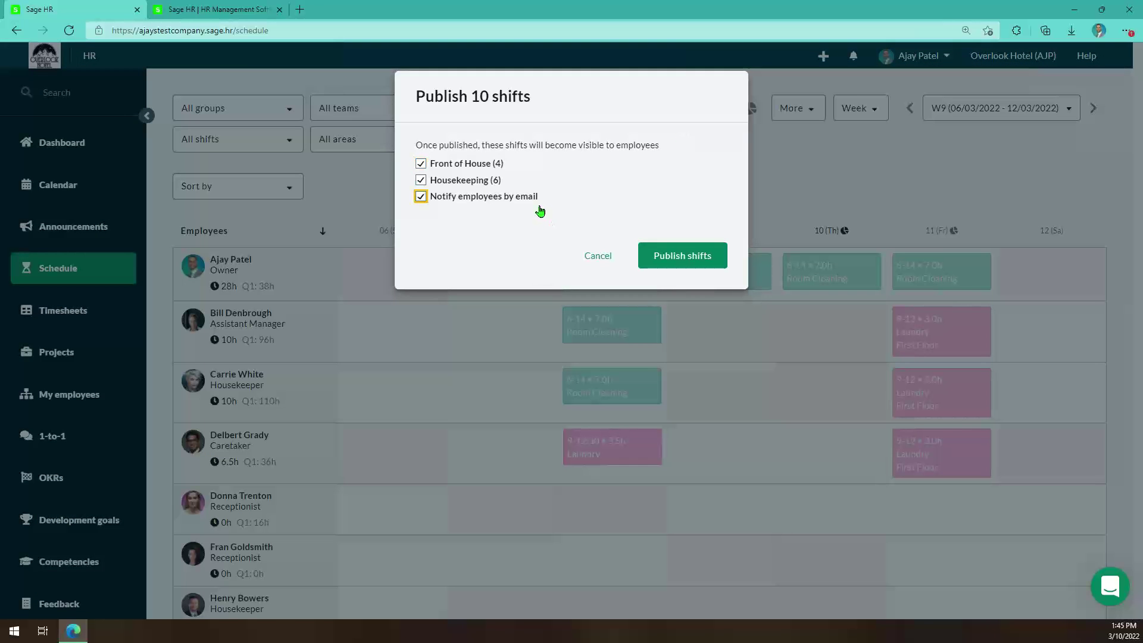
left_click(701, 254)
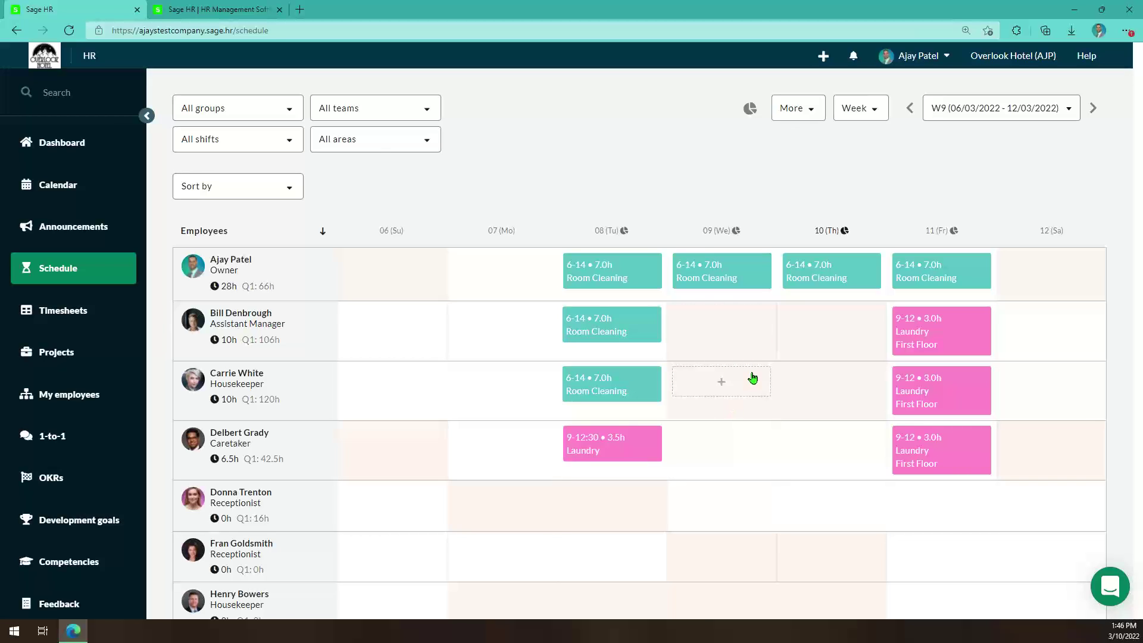
- Copy the Week 9 shifts to other weeks, including Week 10 and Week 11, for all listed employees
left_click(848, 120)
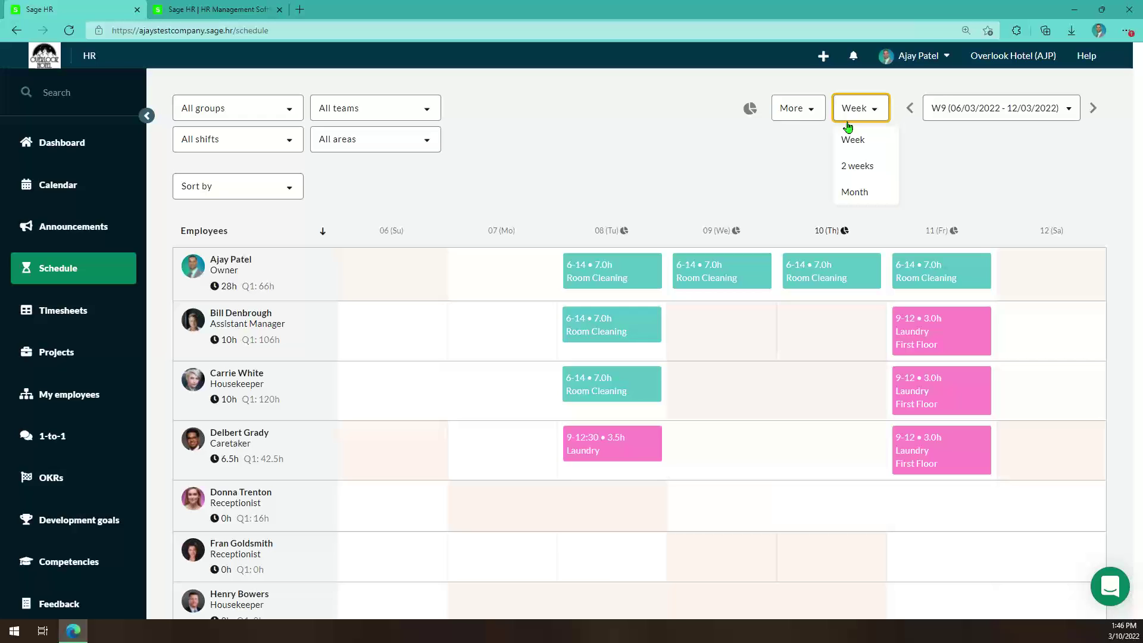
left_click(809, 119)
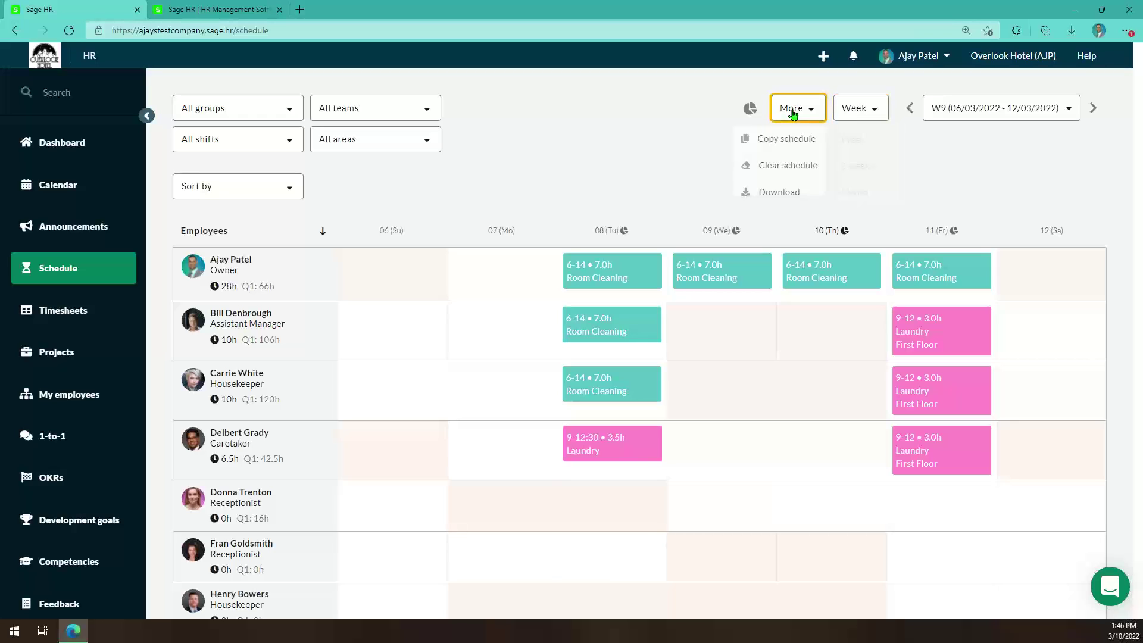
left_click(796, 142)
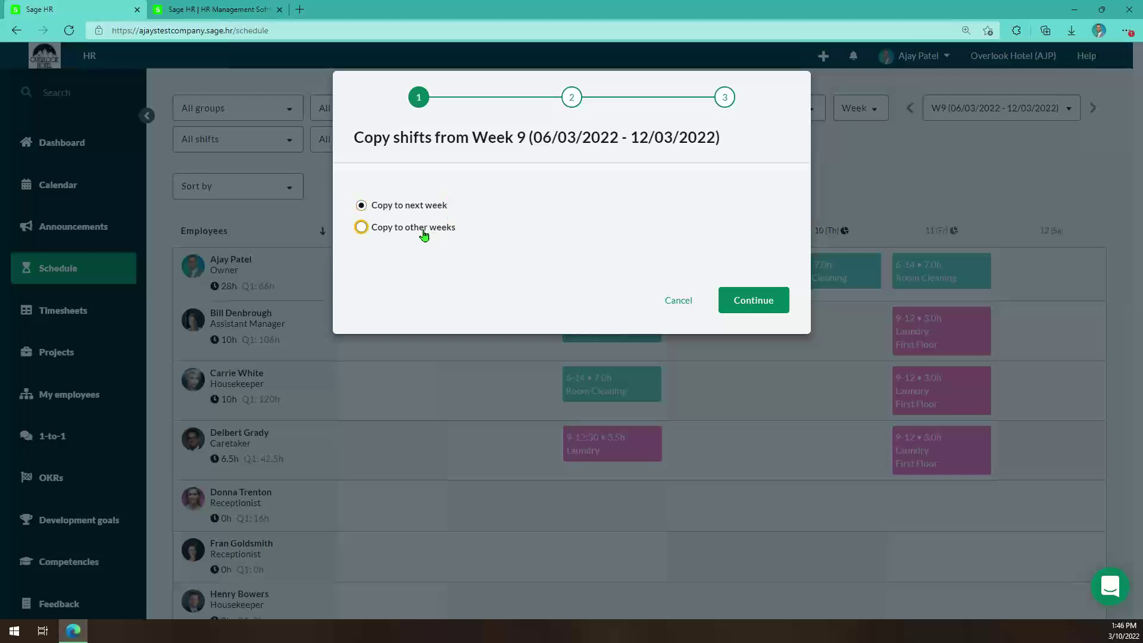
left_click(363, 228)
left_click(359, 257)
left_click(358, 280)
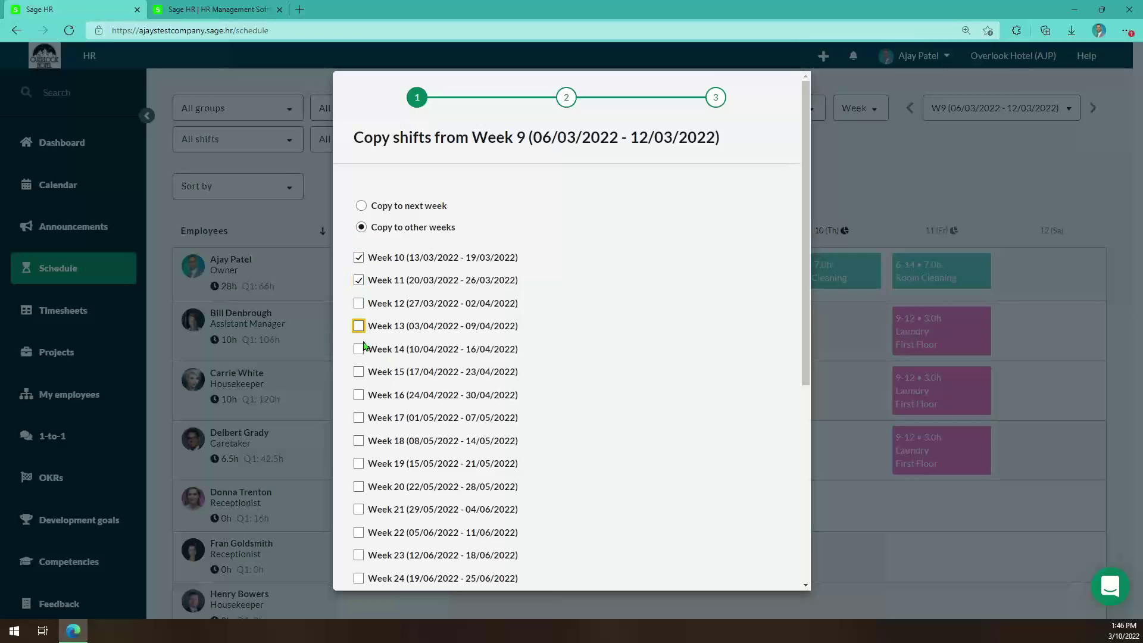
left_click(358, 349)
scroll(655, 410, "down", 5)
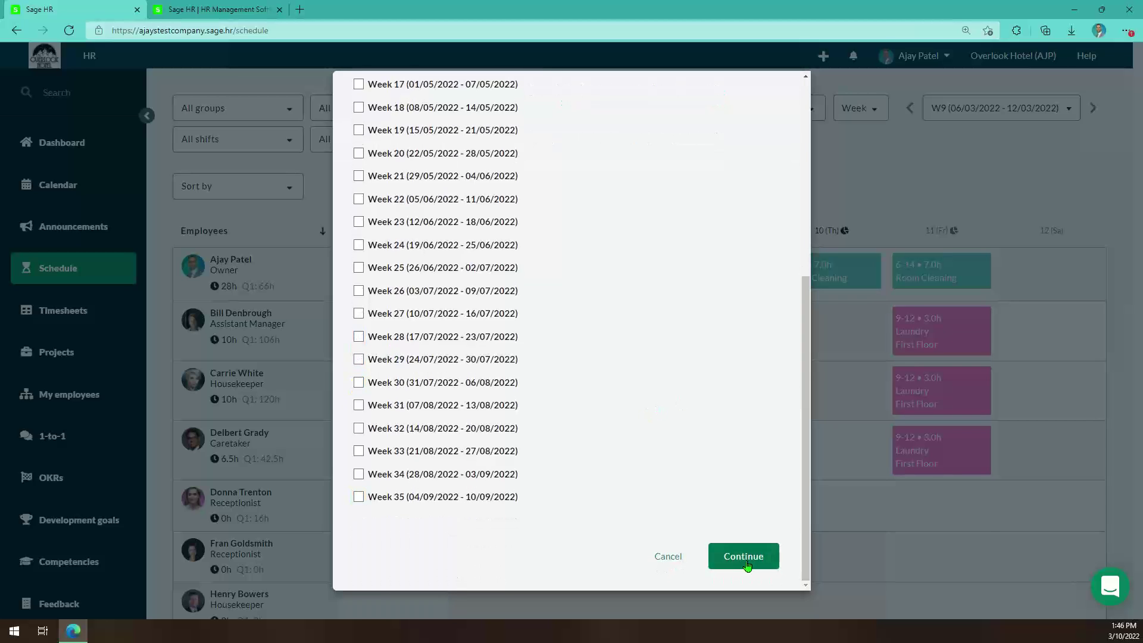
left_click(747, 559)
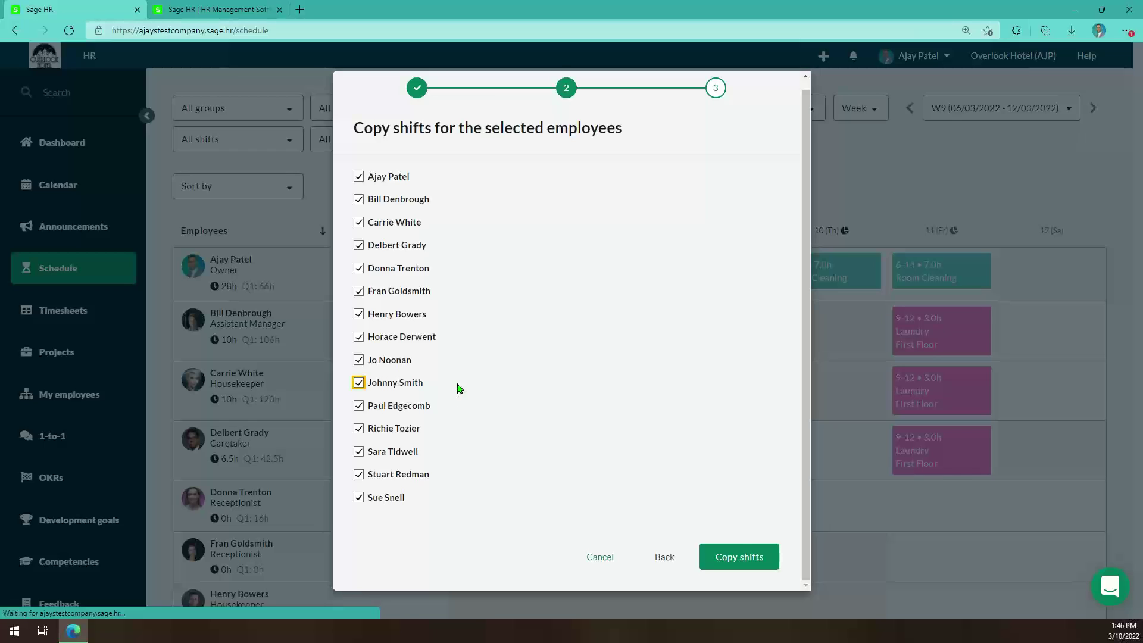
left_click(741, 567)
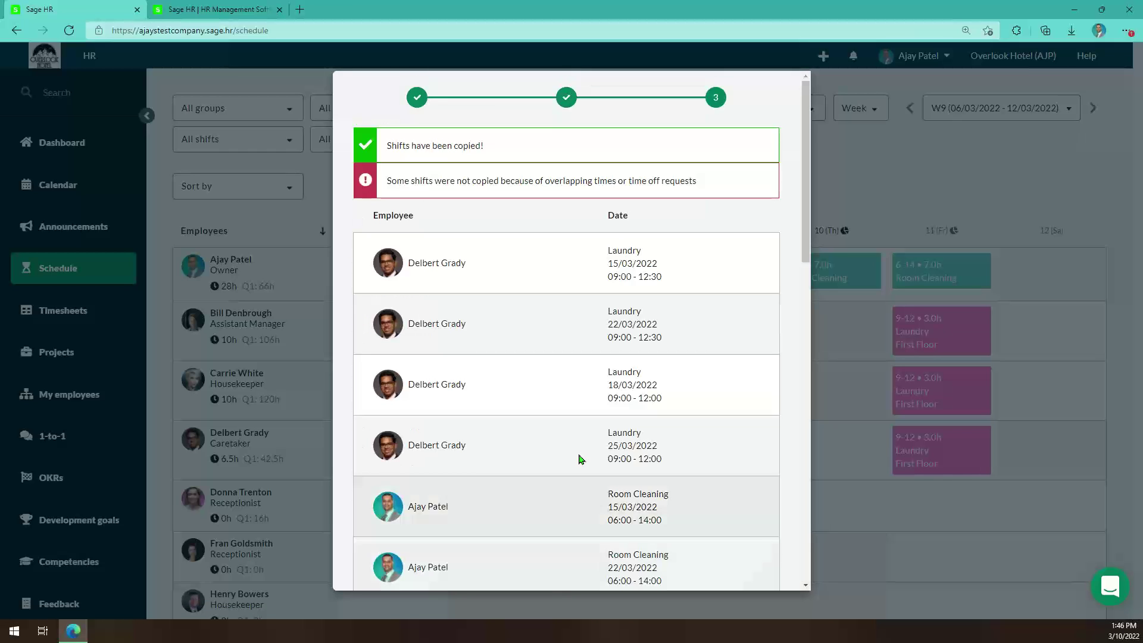
- Review the list of shifts that could not be copied and close the copy summary
scroll(772, 364, "down", 10)
scroll(770, 362, "up", 8)
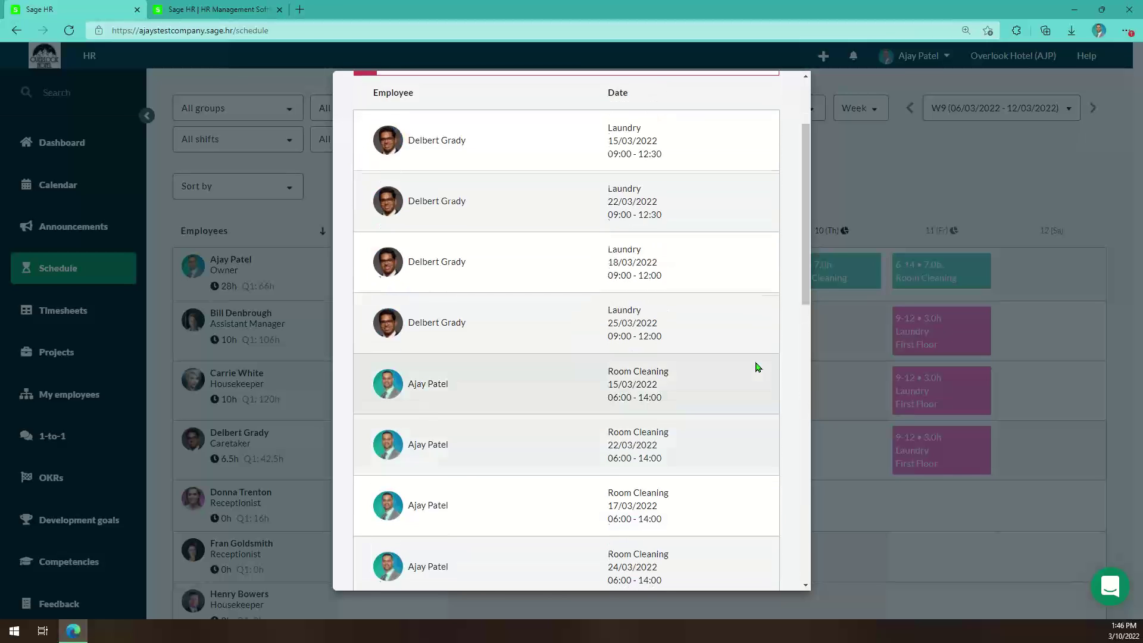
scroll(758, 365, "down", 15)
left_click(748, 558)
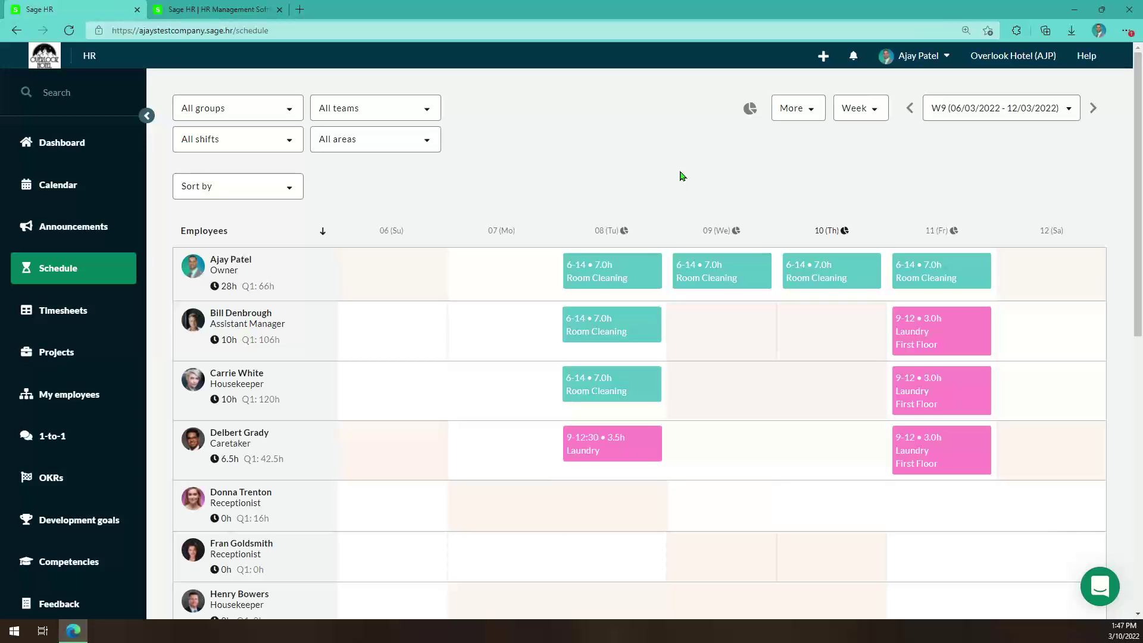
- Open the company announcements and look through the pinned post and the event posts
key("Return")
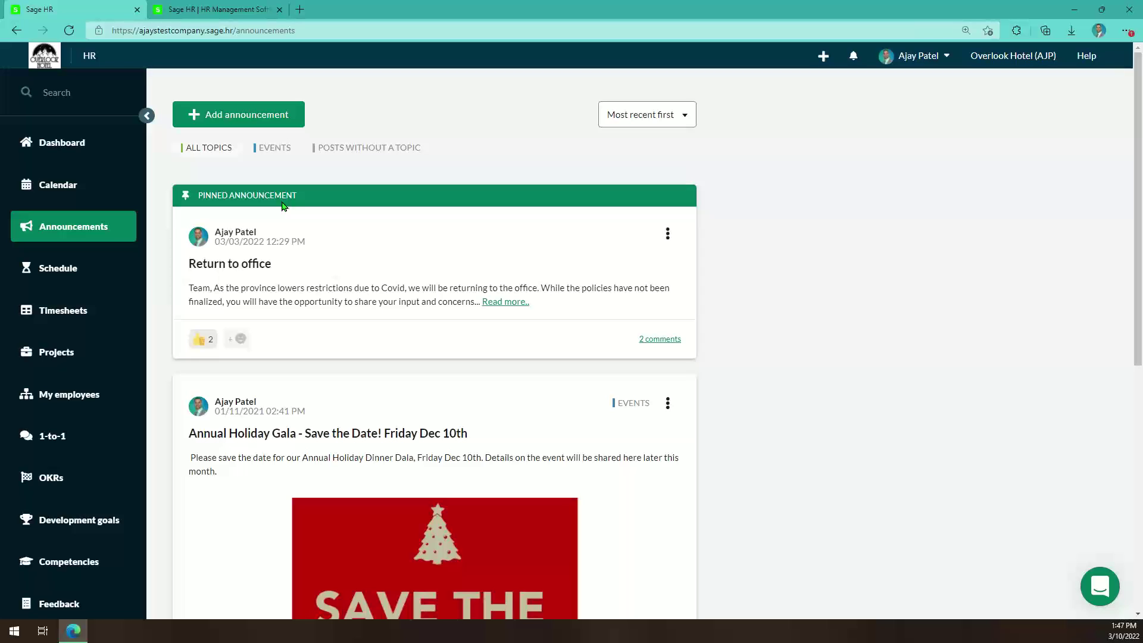
scroll(334, 275, "down", 8)
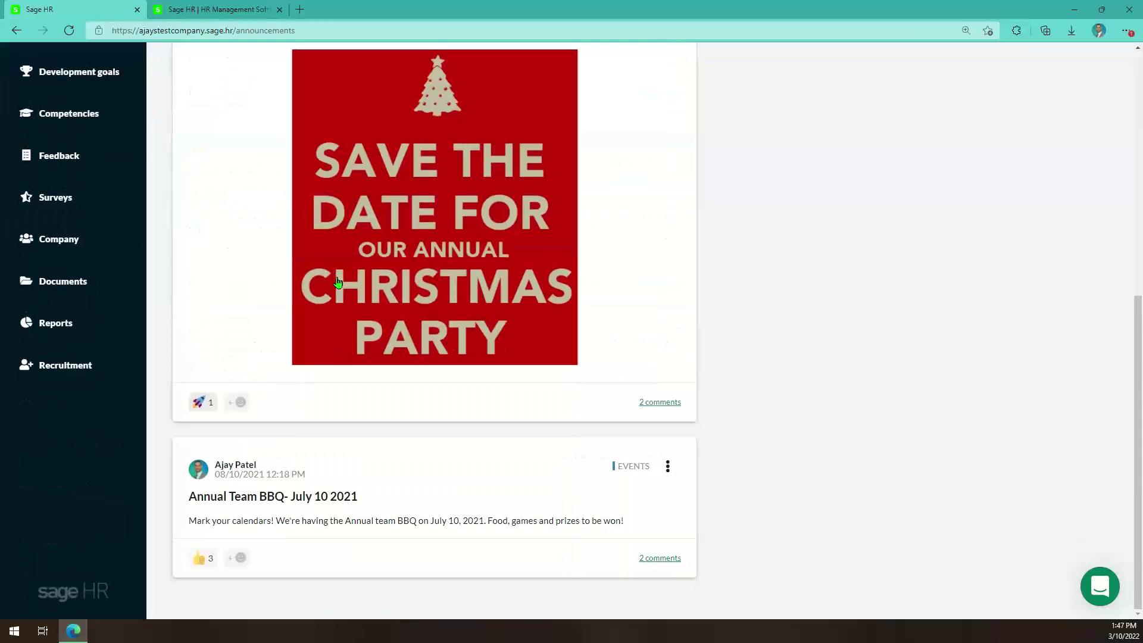
scroll(405, 375, "up", 8)
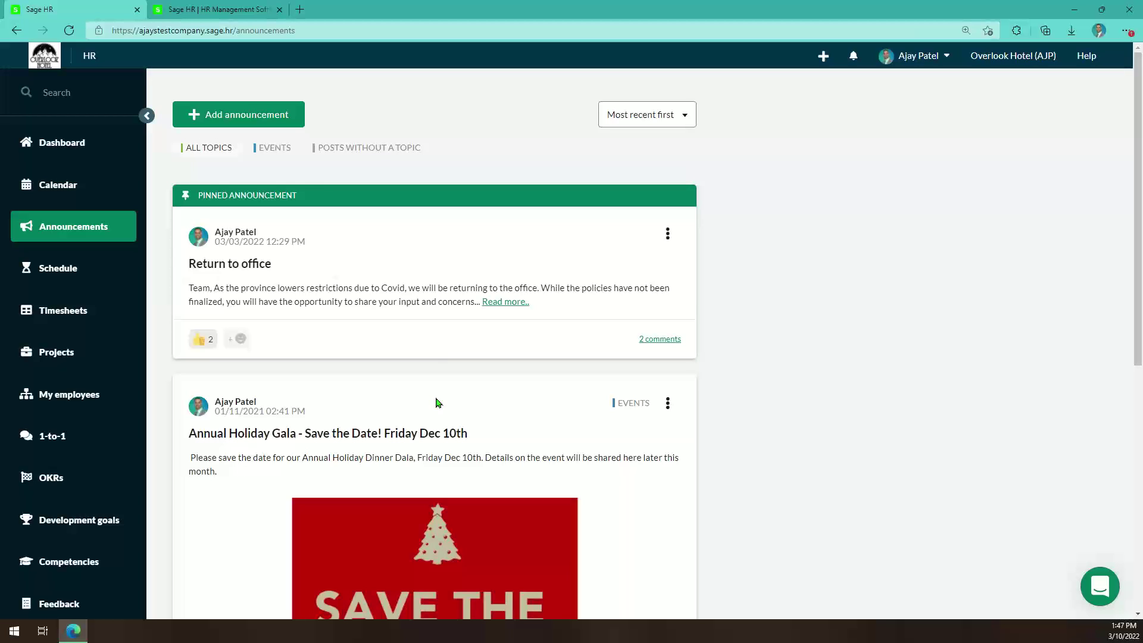
- Open the full Return to office announcement and react to it with the grinning face emoji
left_click(499, 301)
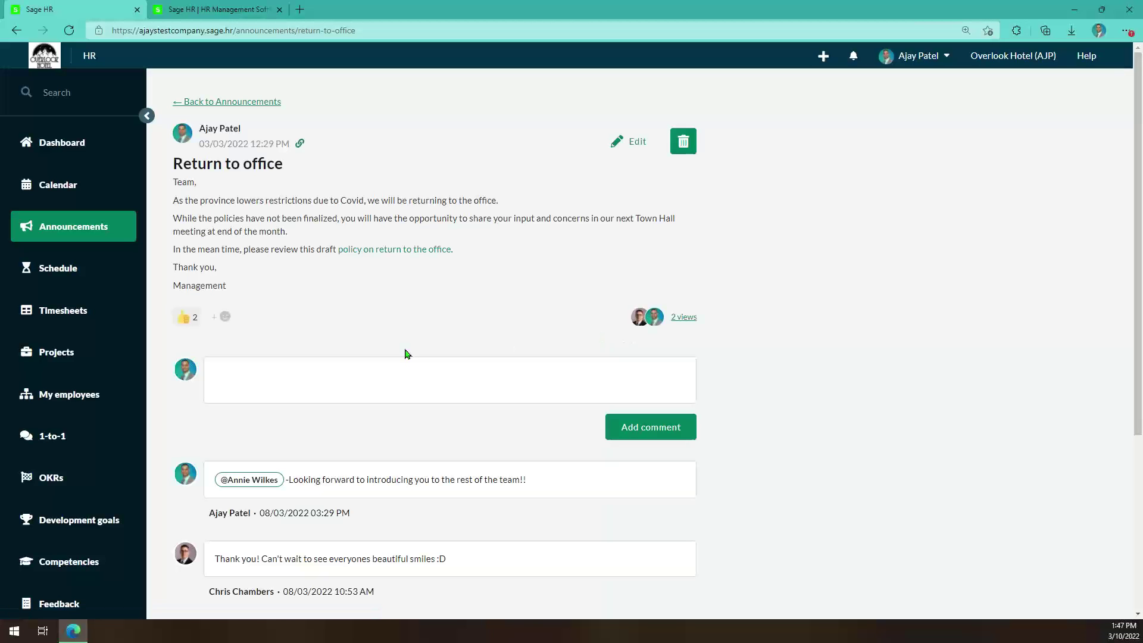
left_click(399, 371)
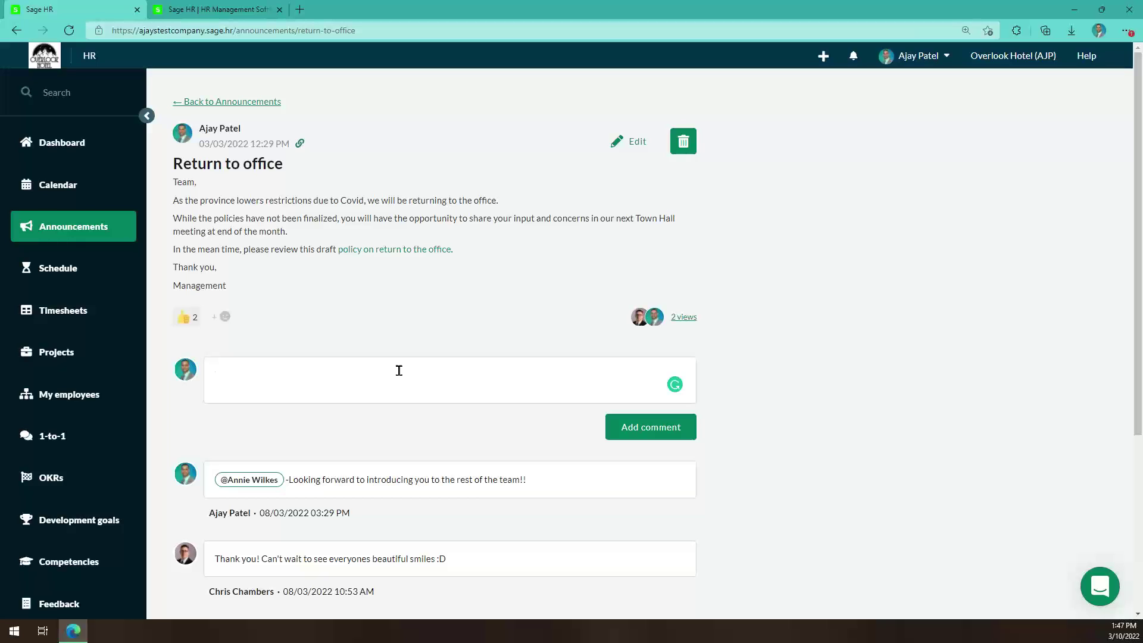
mouse_move(224, 317)
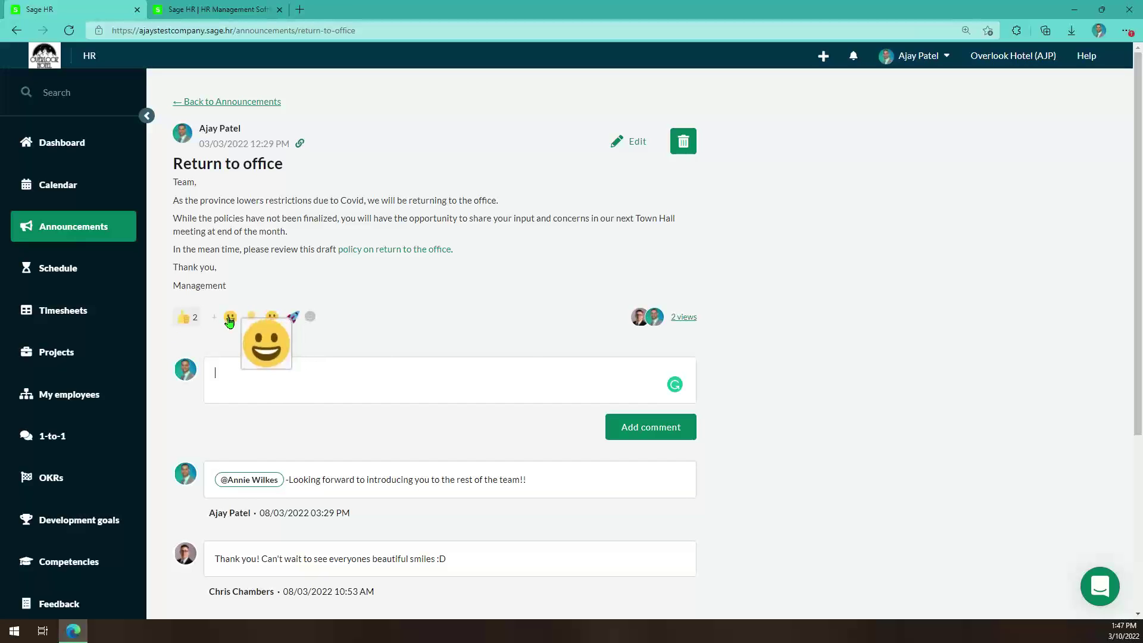
left_click(231, 316)
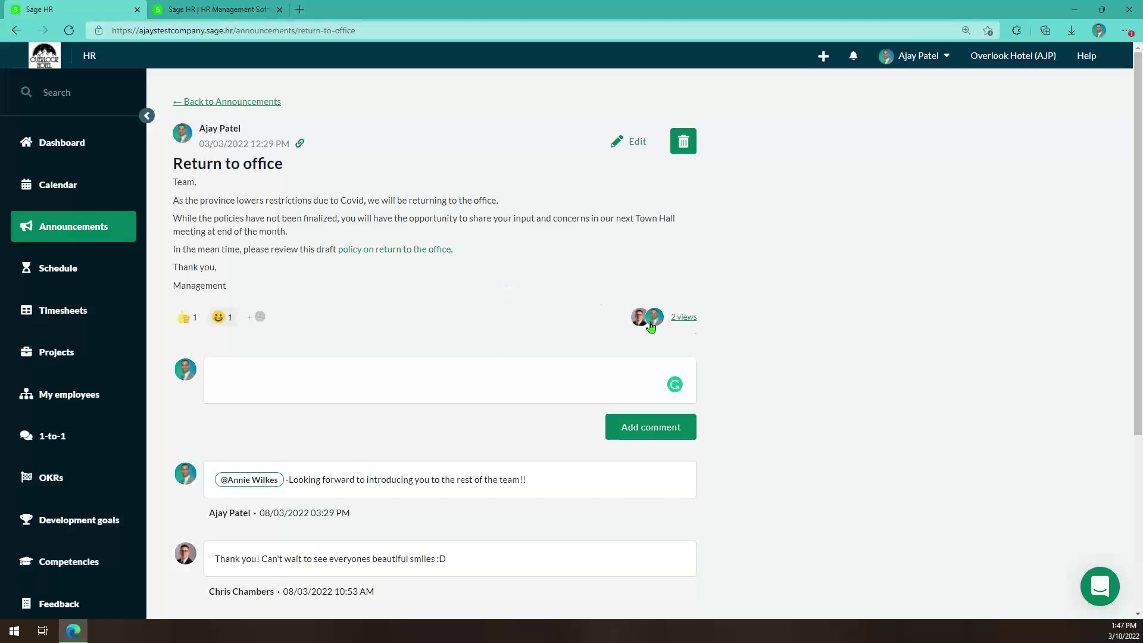
- Review which employees have seen the Return to office announcement, close the list and look over the post's comments
left_click(688, 328)
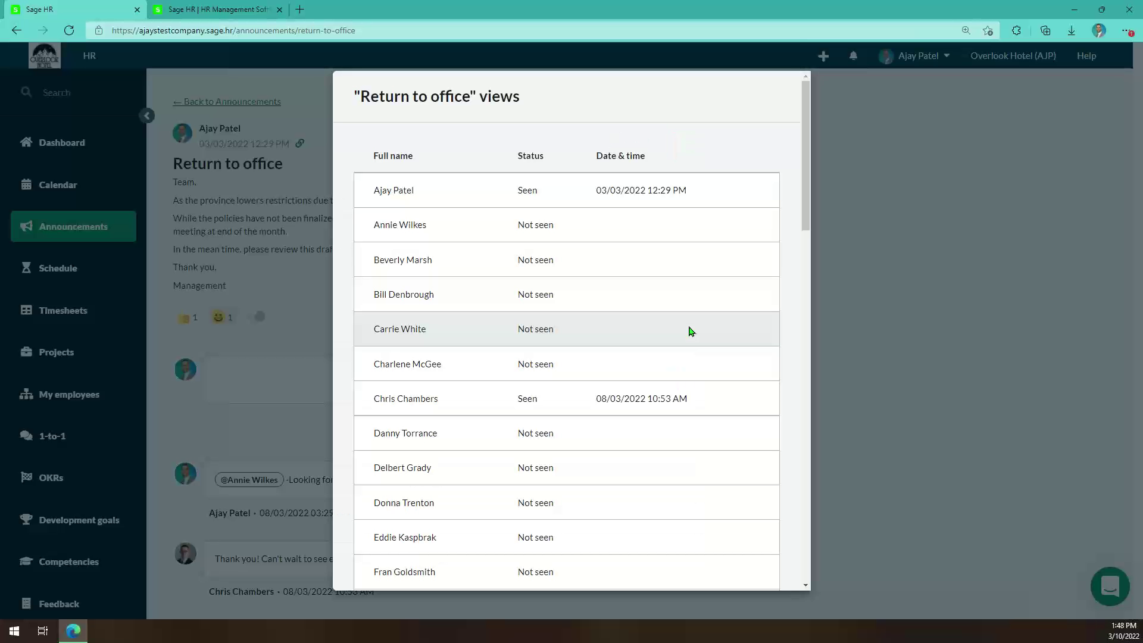
scroll(599, 309, "down", 5)
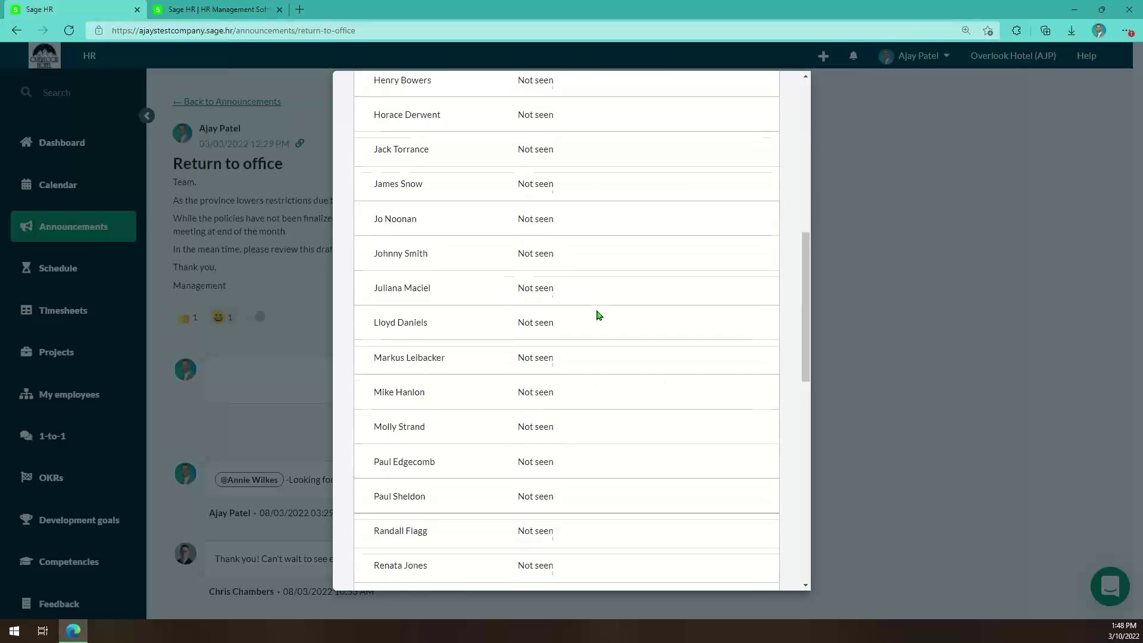
scroll(599, 315, "down", 2)
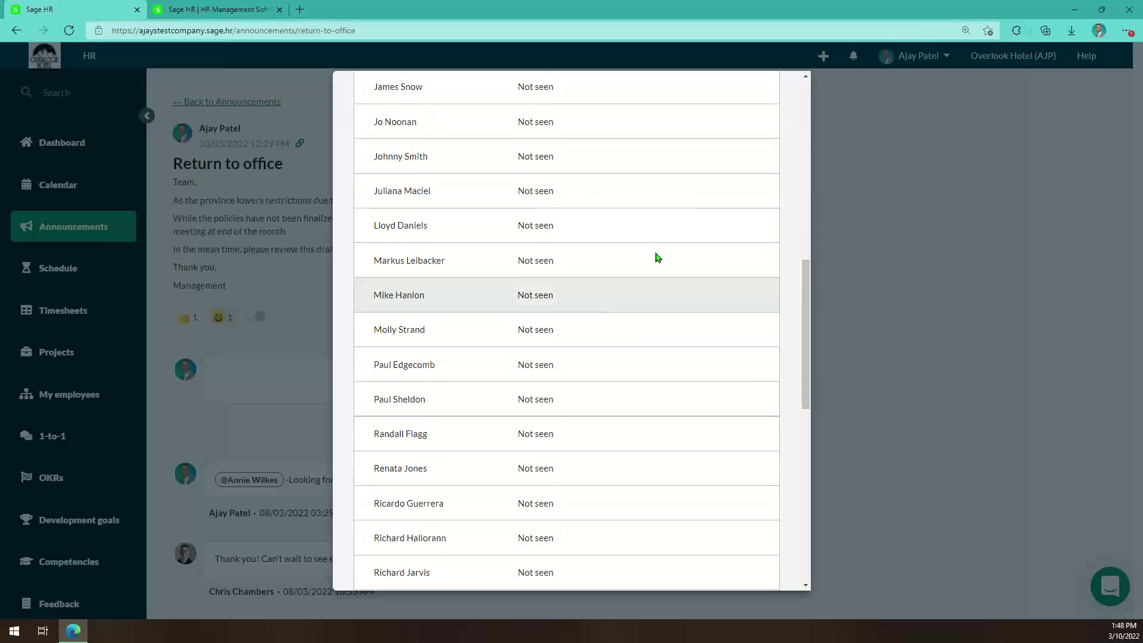
key("Escape")
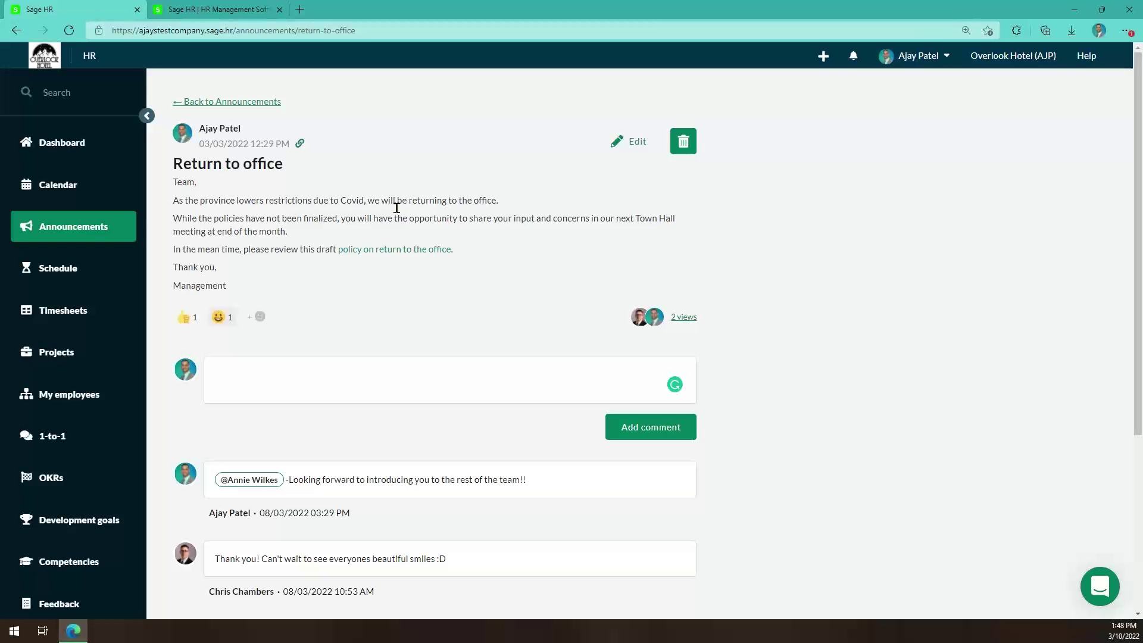
scroll(143, 237, "down", 4)
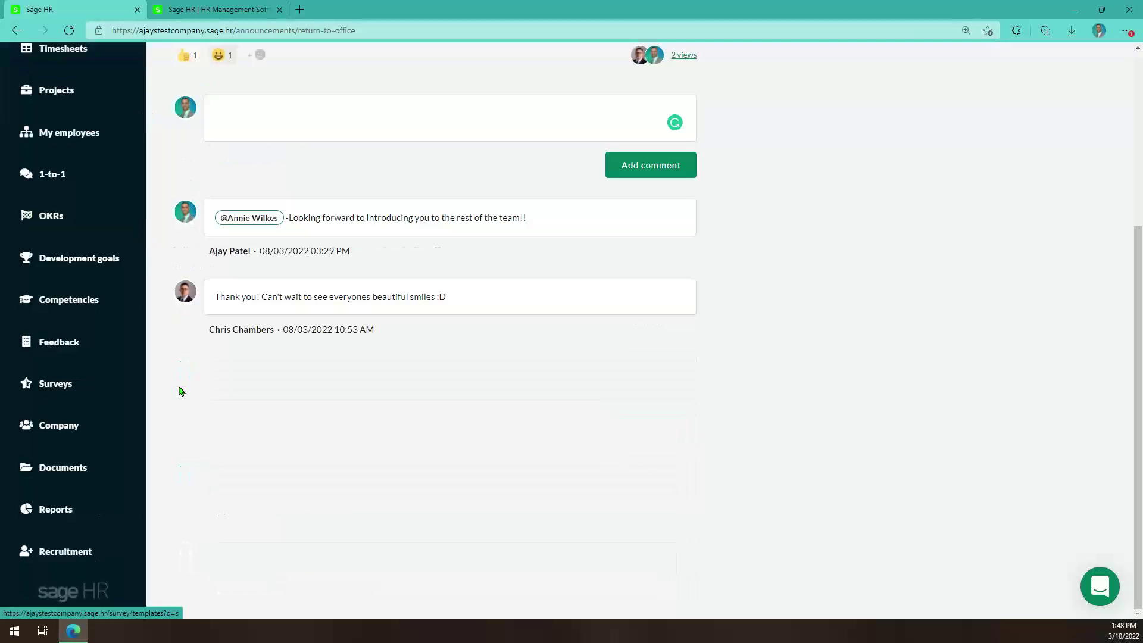
scroll(179, 387, "up", 4)
- Open the company's timesheet settings and review the overtime tracking, categories and per-group rules, along with the time clocking options
left_click(934, 60)
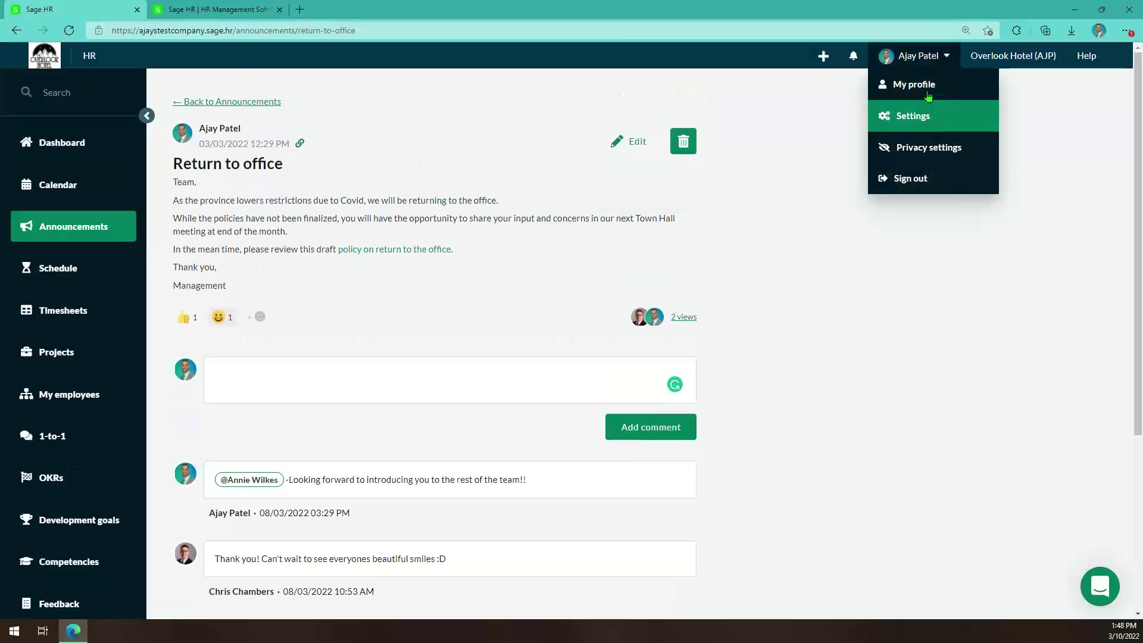
left_click(939, 115)
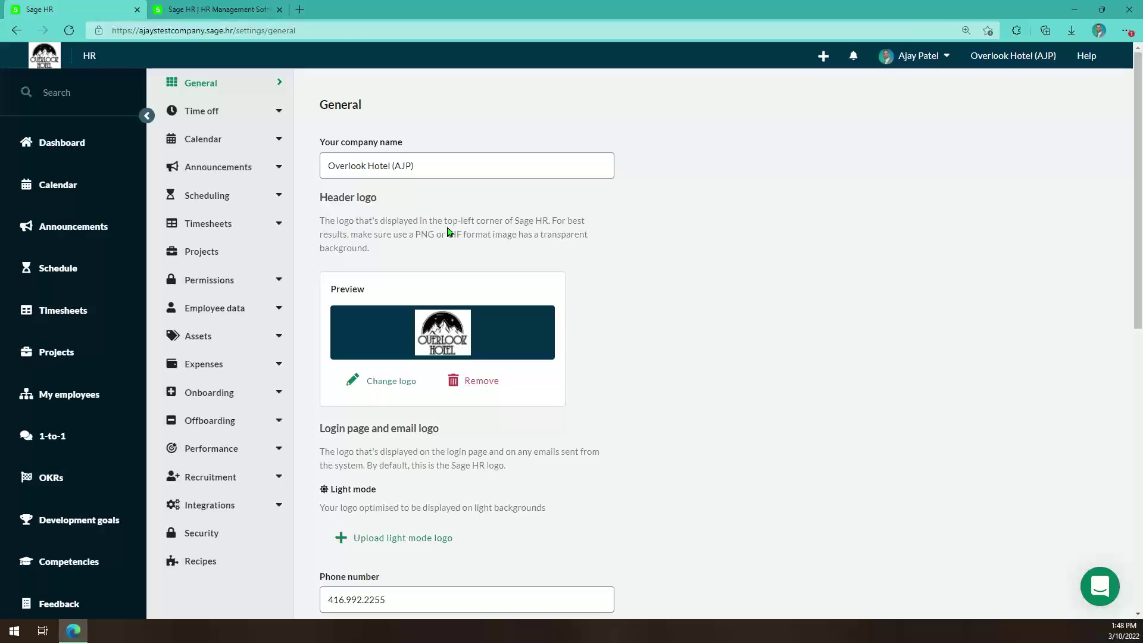
left_click(188, 229)
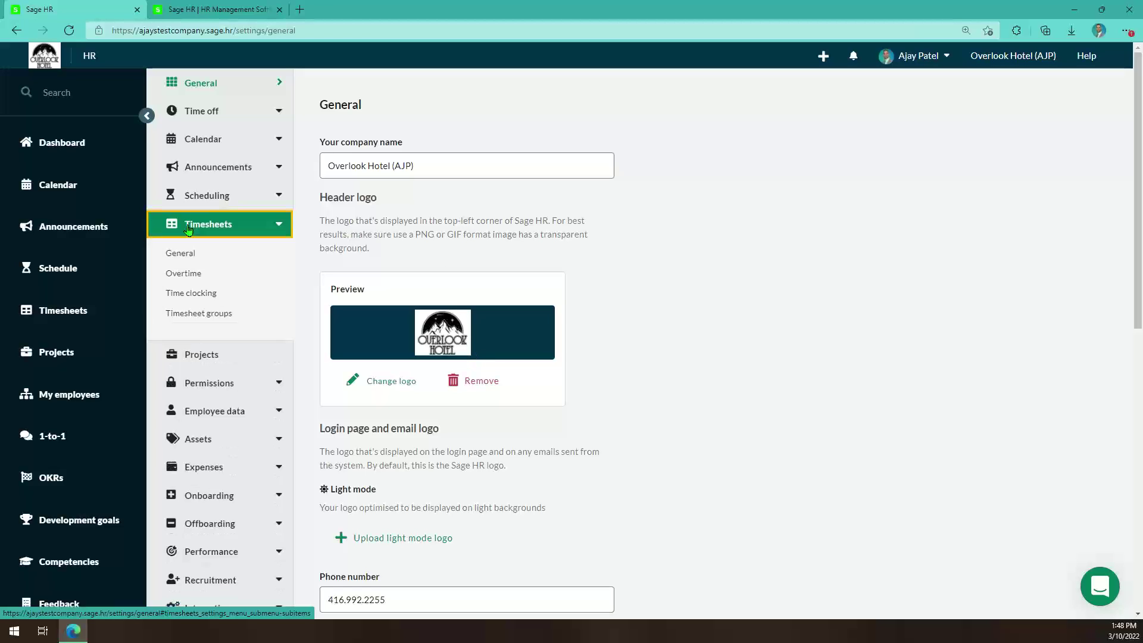
left_click(220, 278)
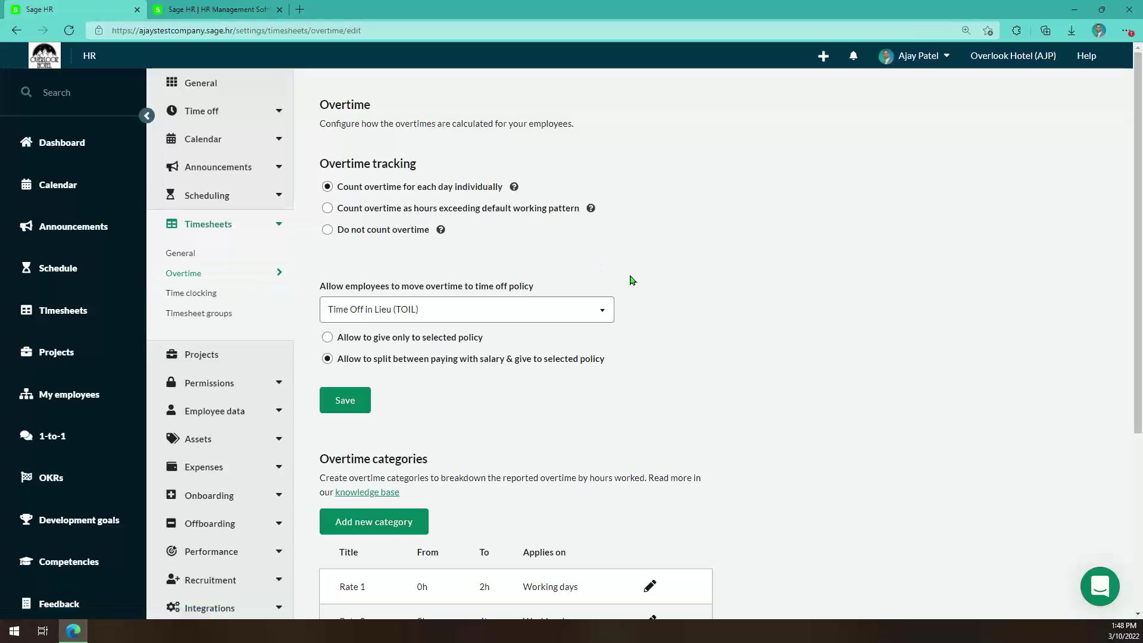
scroll(632, 279, "down", 3)
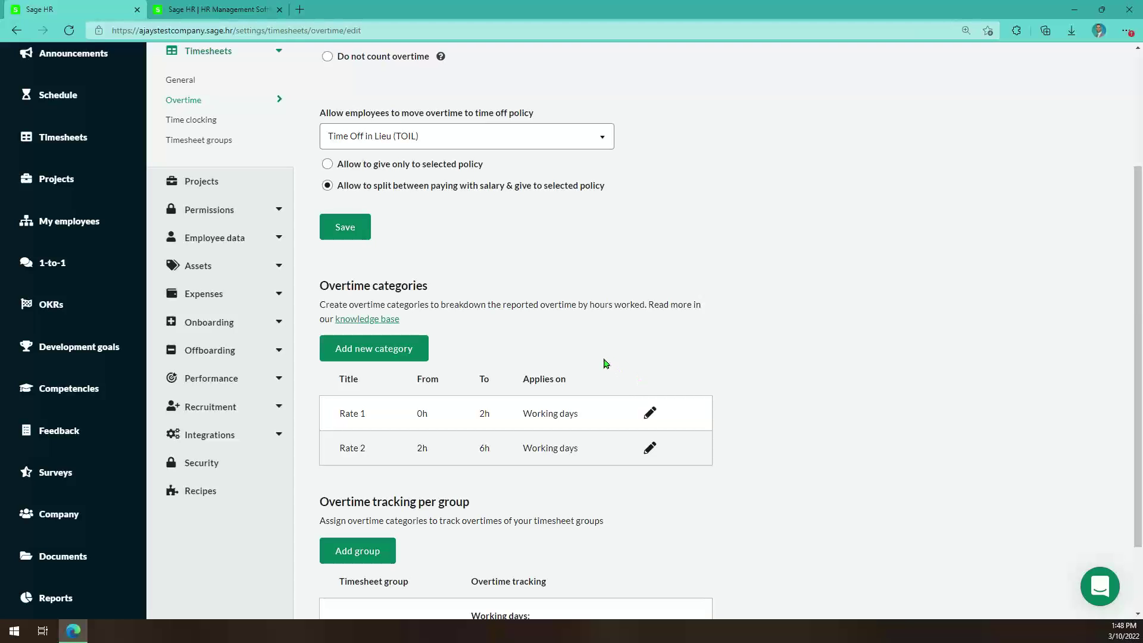
scroll(684, 351, "down", 2)
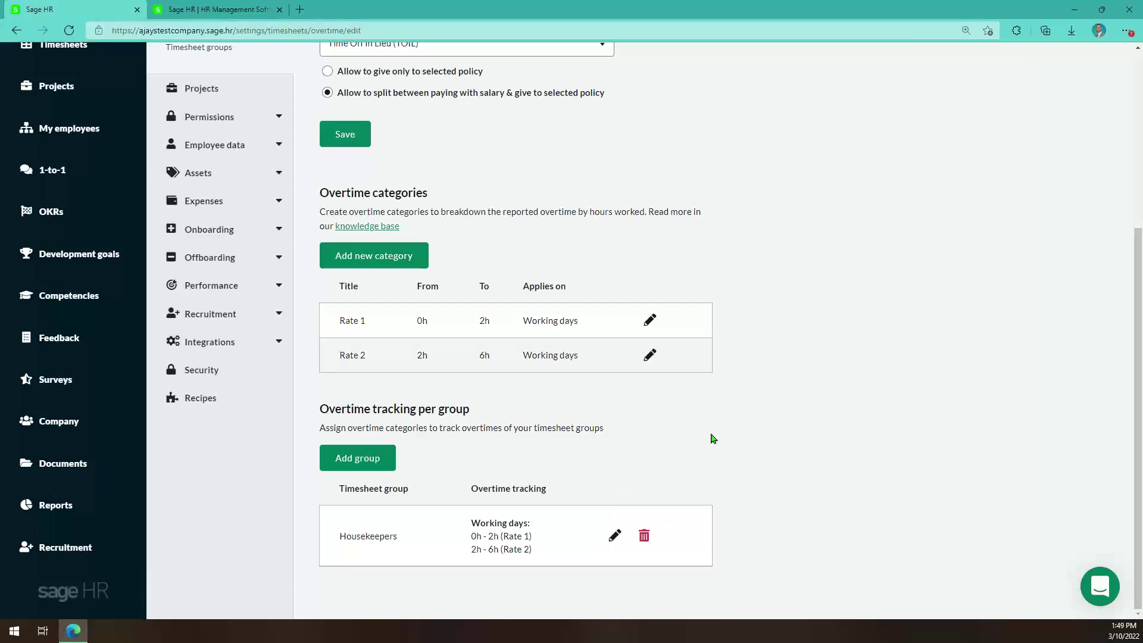
scroll(713, 443, "up", 5)
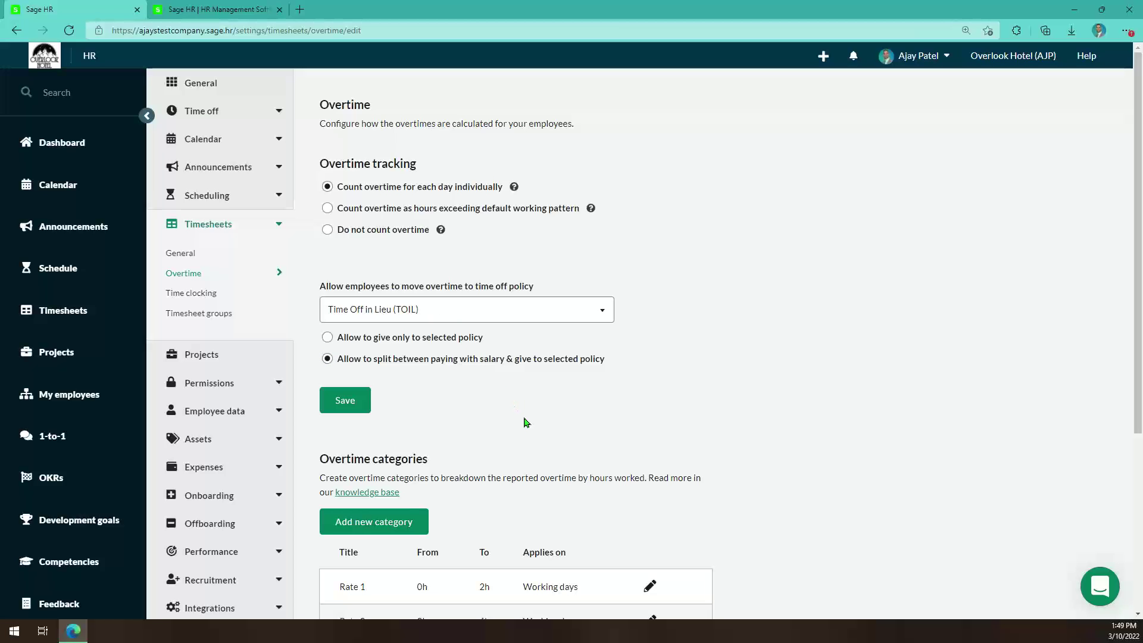
left_click(202, 298)
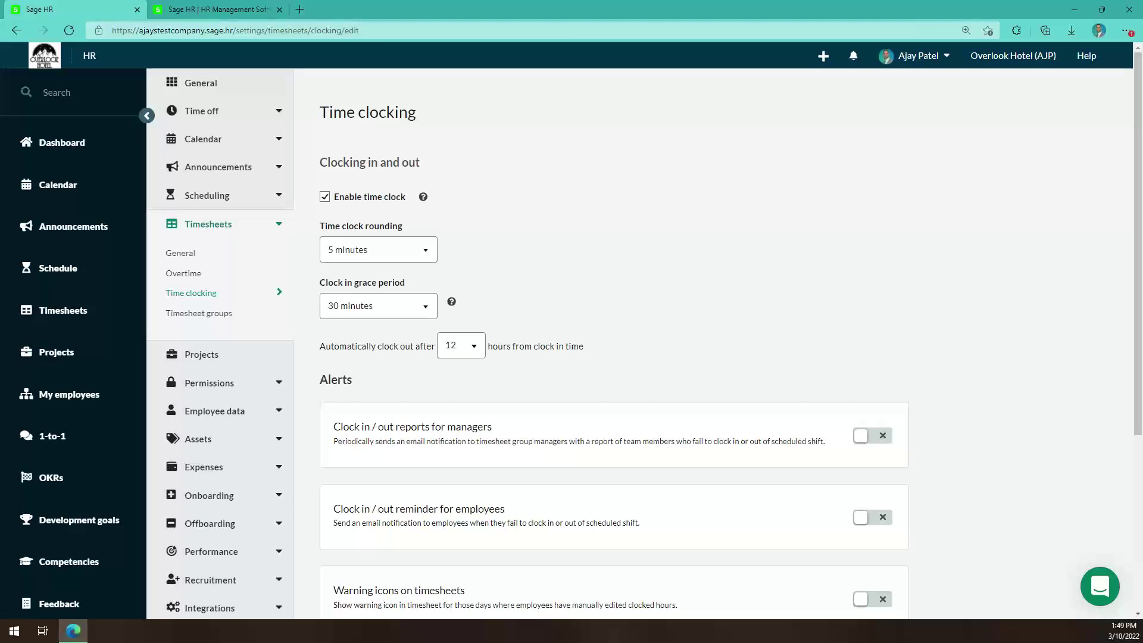
left_click(168, 315)
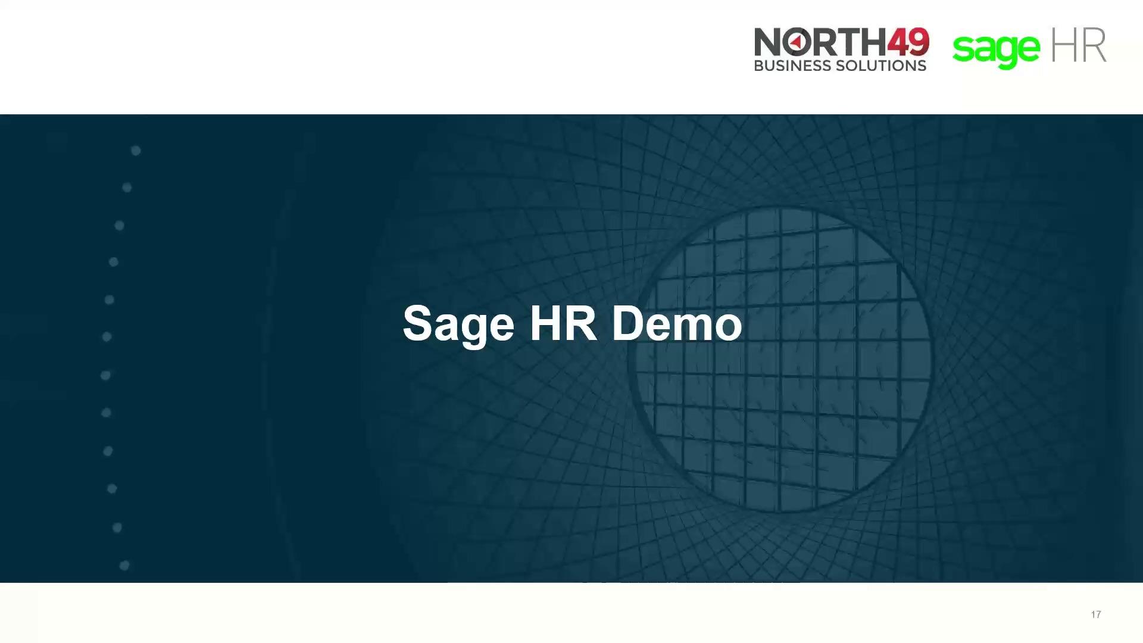
left_click(897, 588)
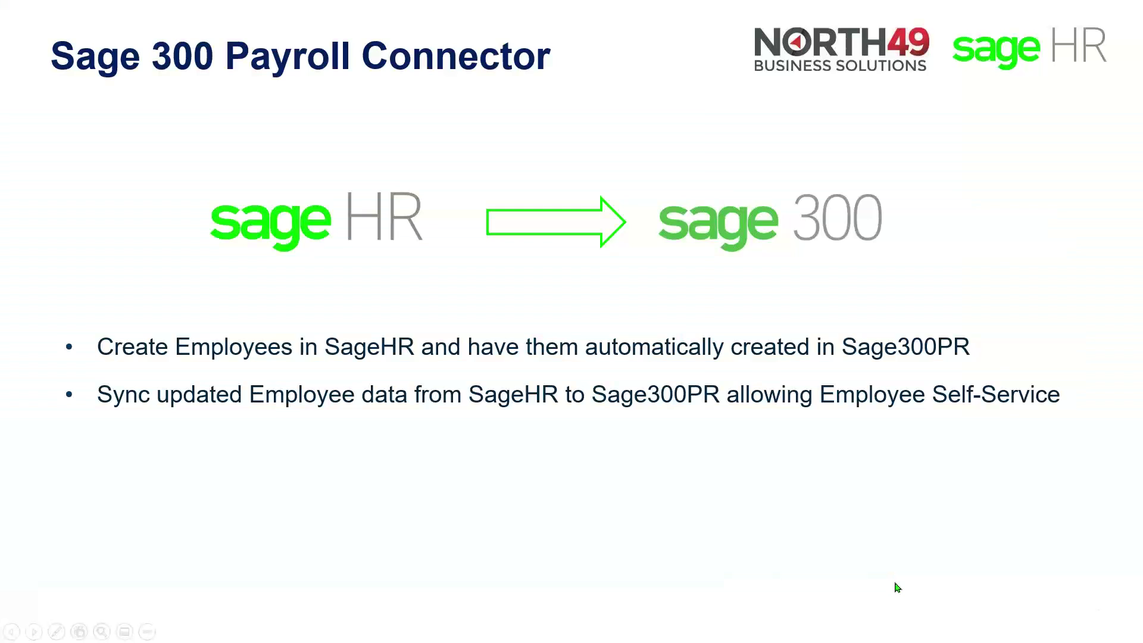